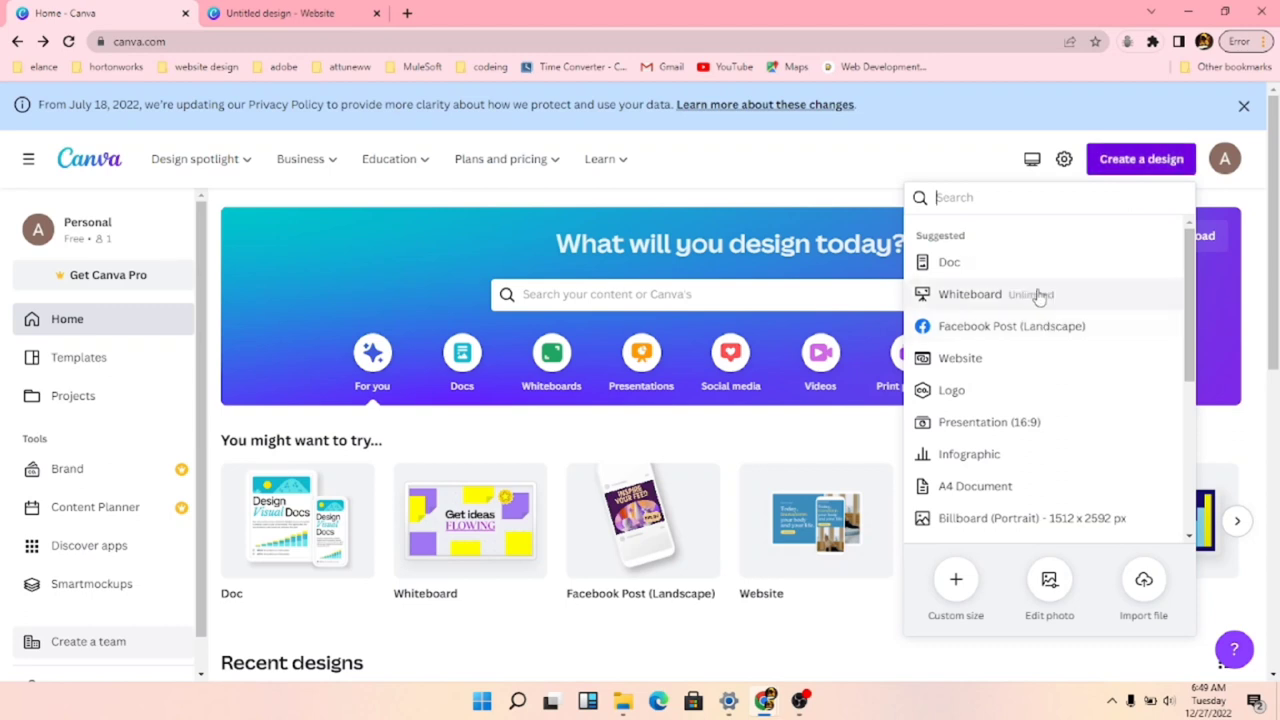
- Create a new website design and apply the first page of the Orange Business Services Website template
click(958, 366)
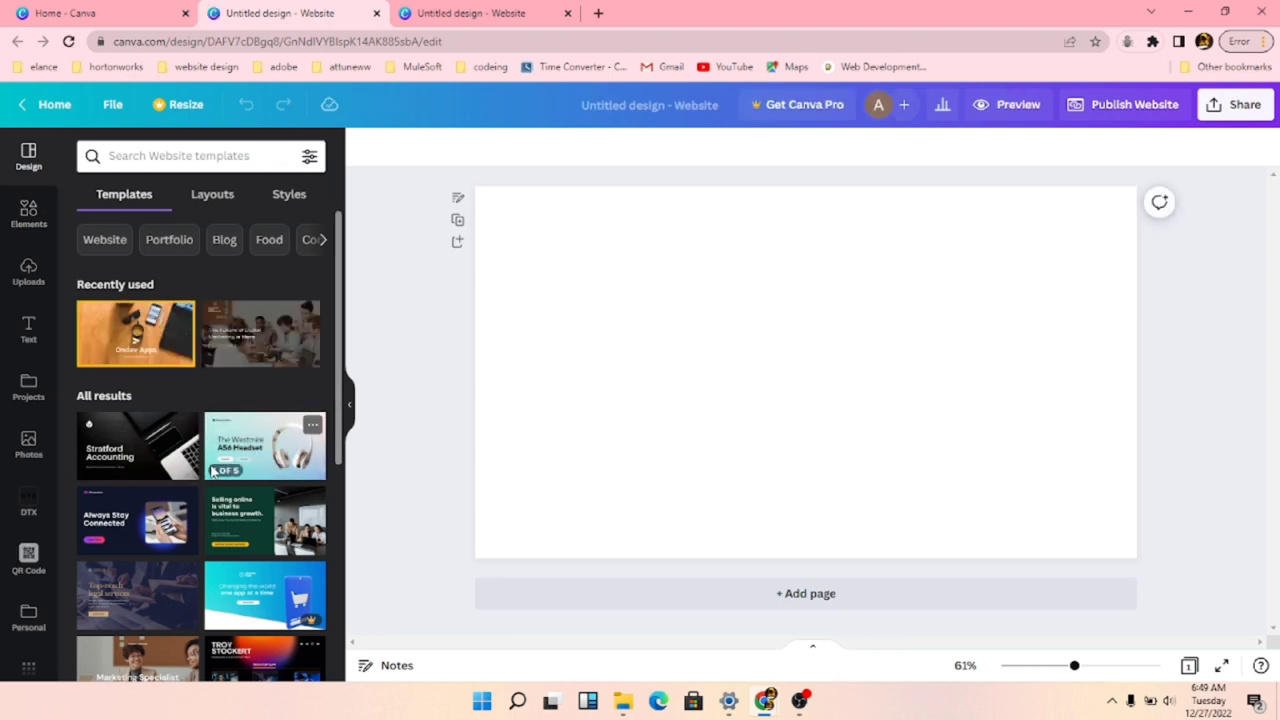
scroll(212, 472, down, 5)
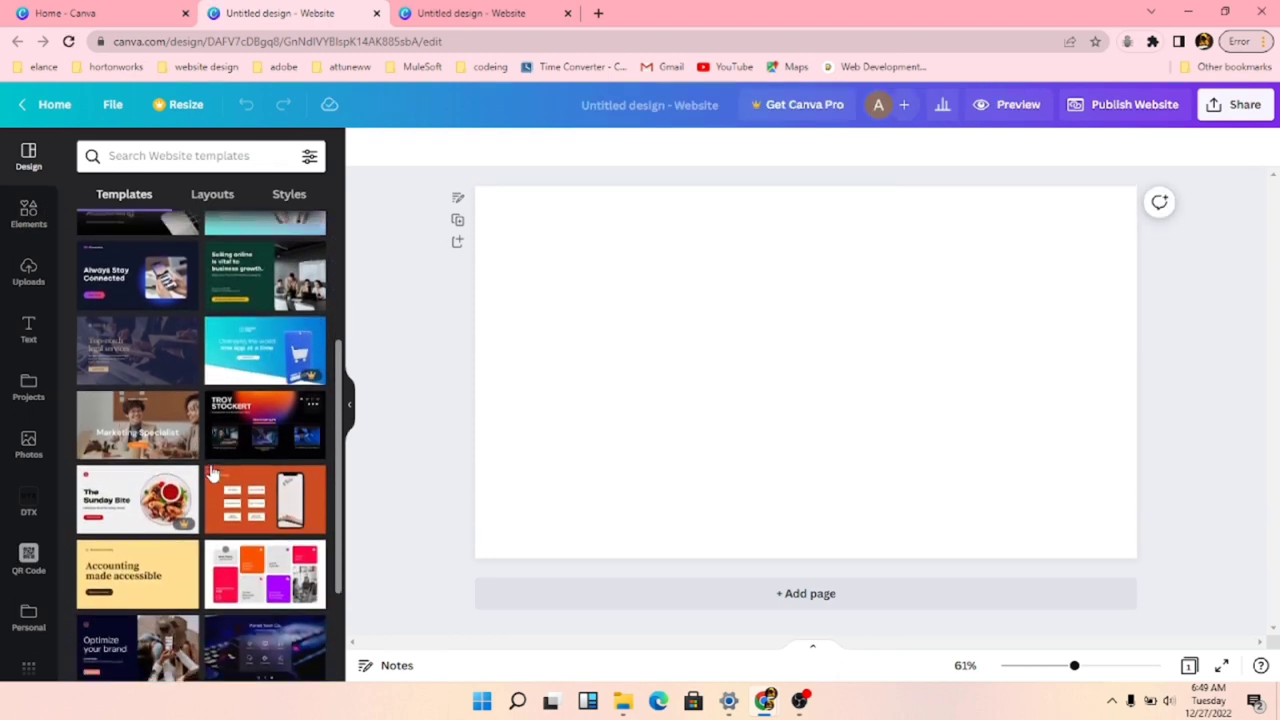
scroll(212, 472, down, 1)
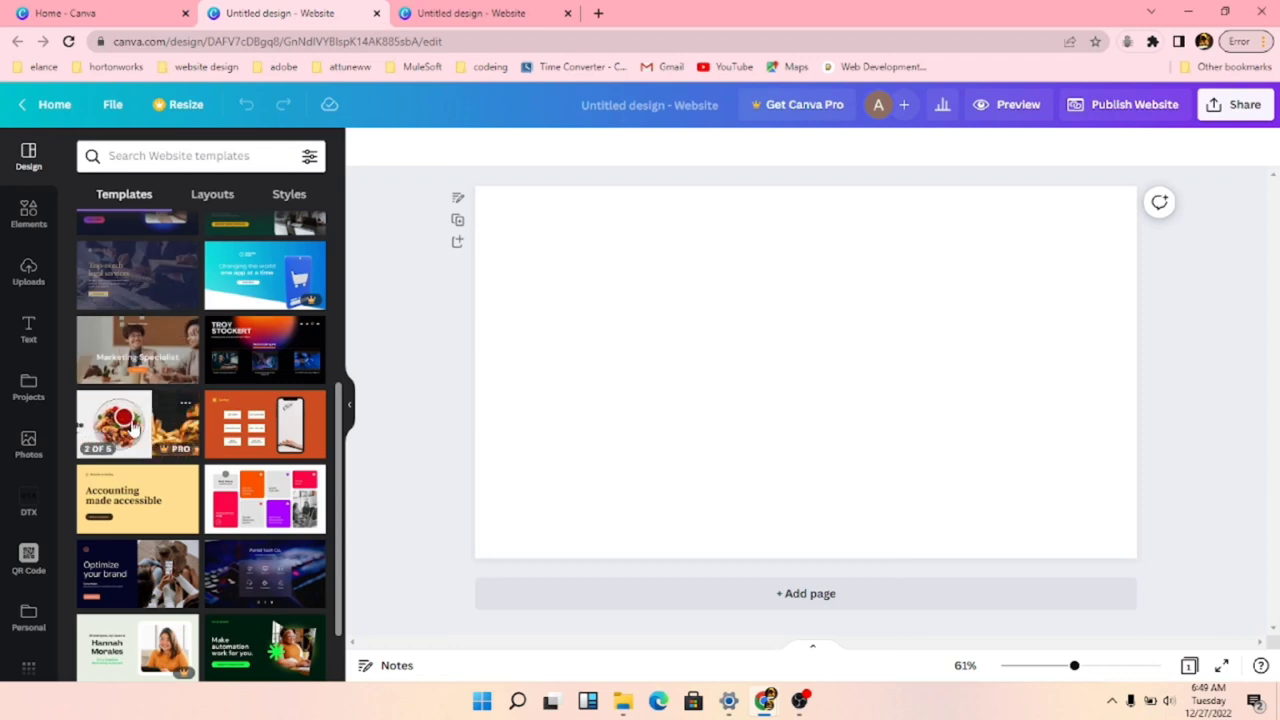
scroll(133, 428, down, 4)
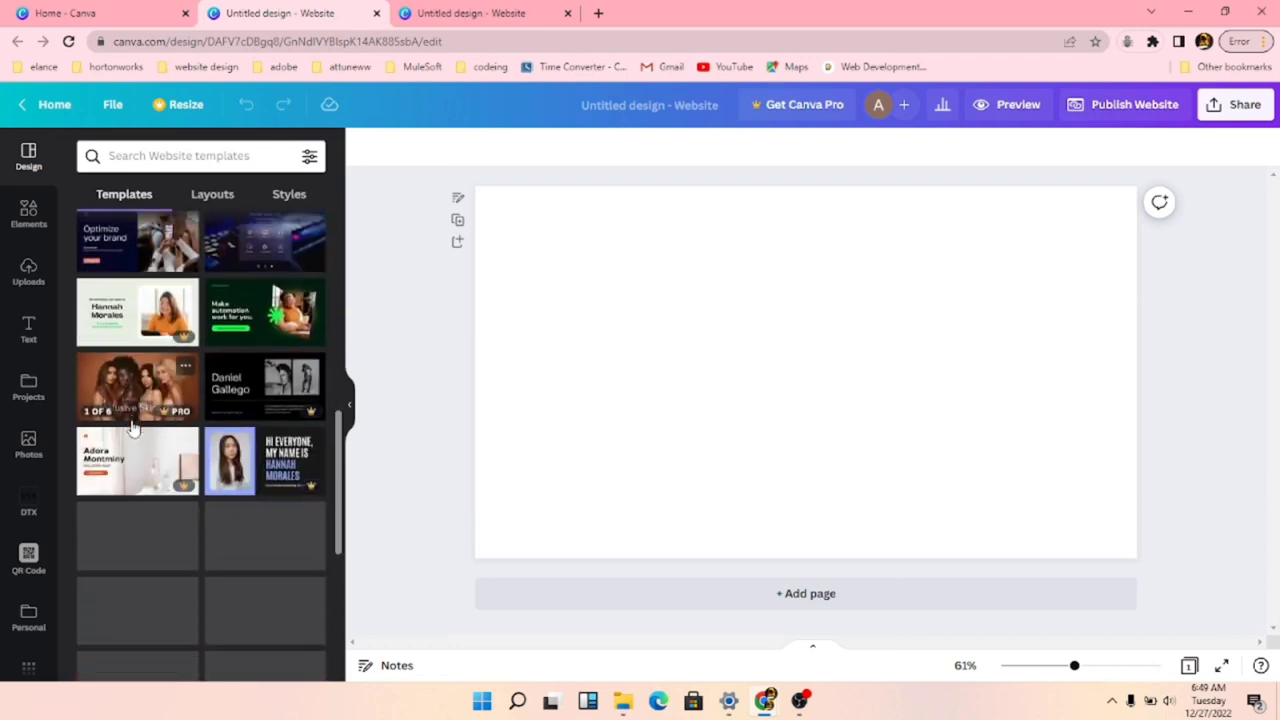
scroll(133, 428, down, 2)
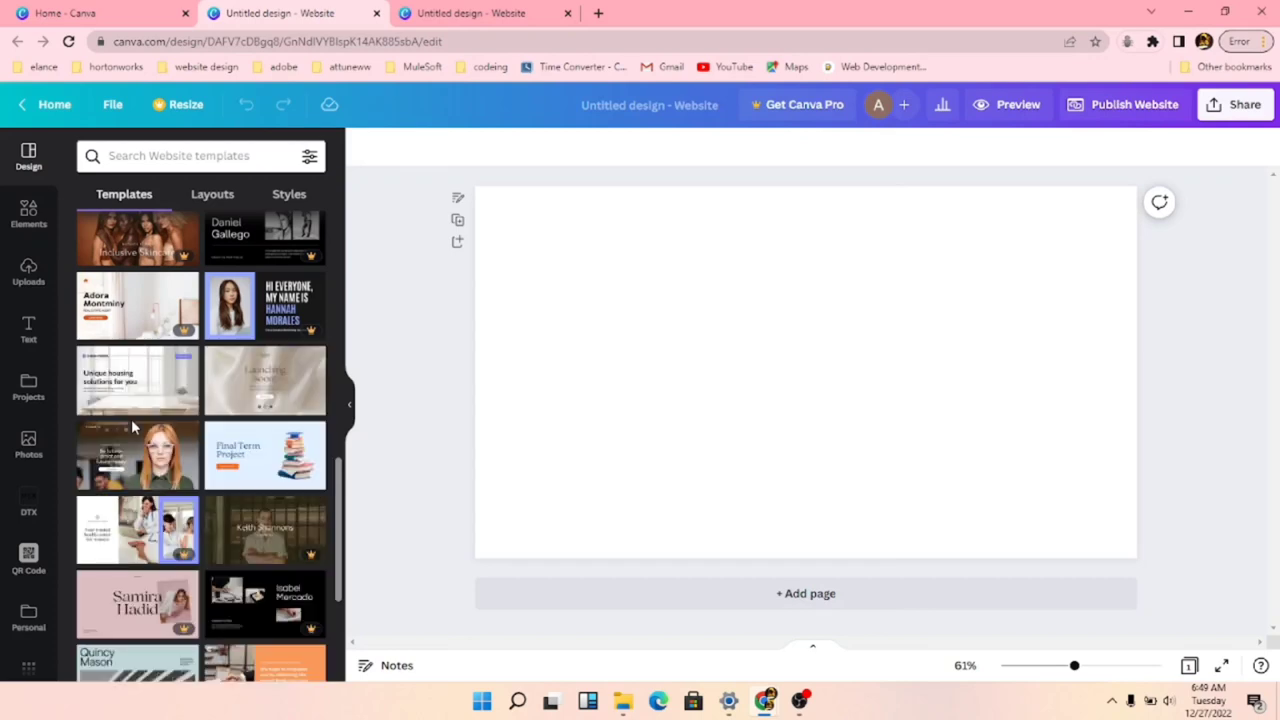
click(154, 458)
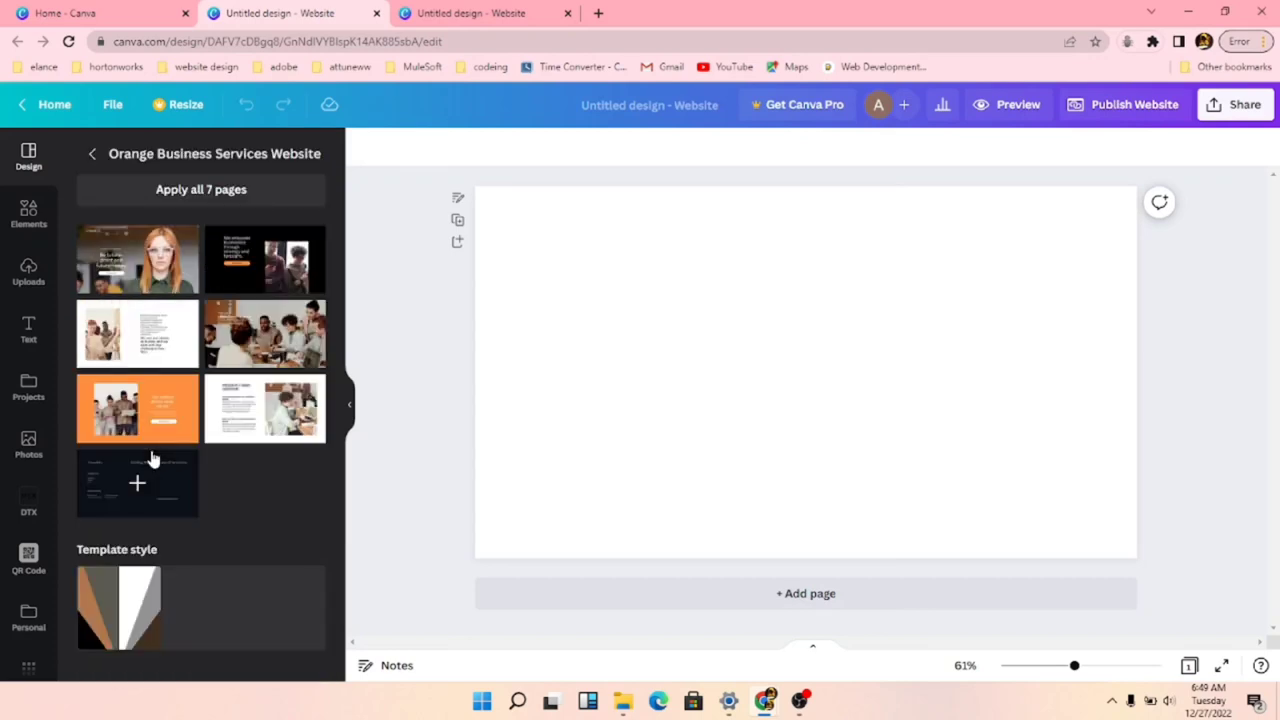
click(137, 265)
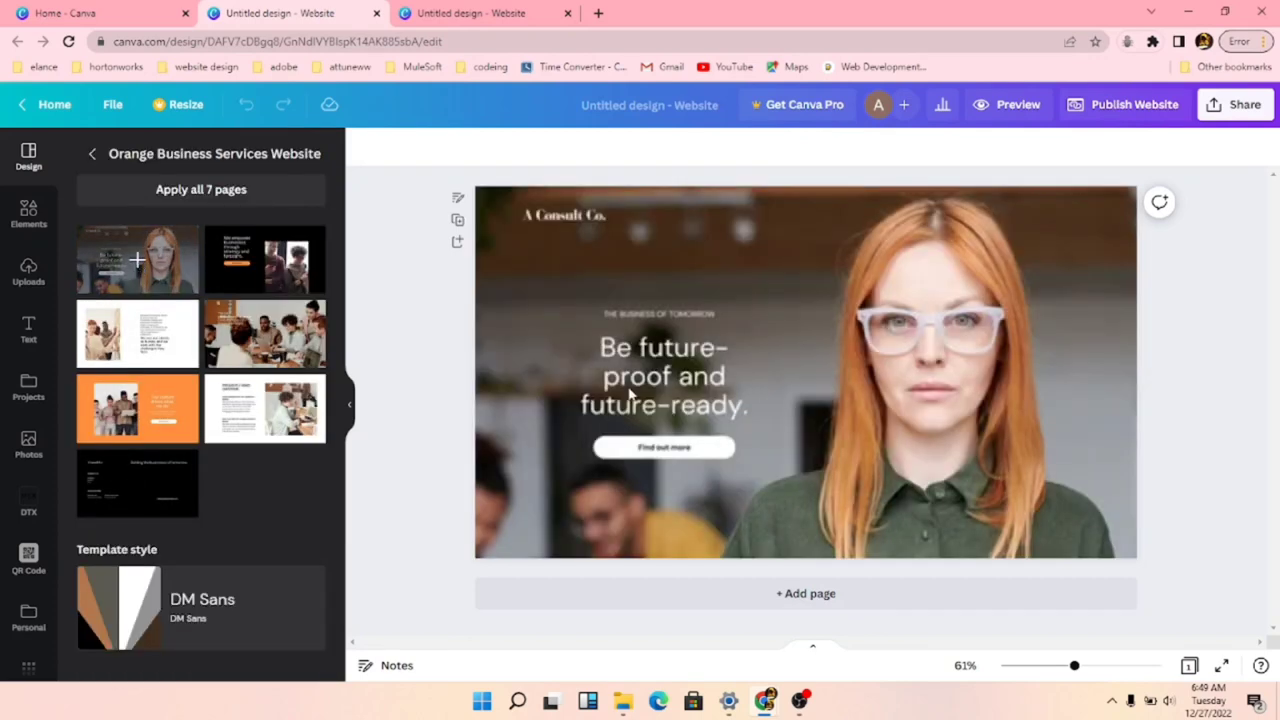
click(838, 419)
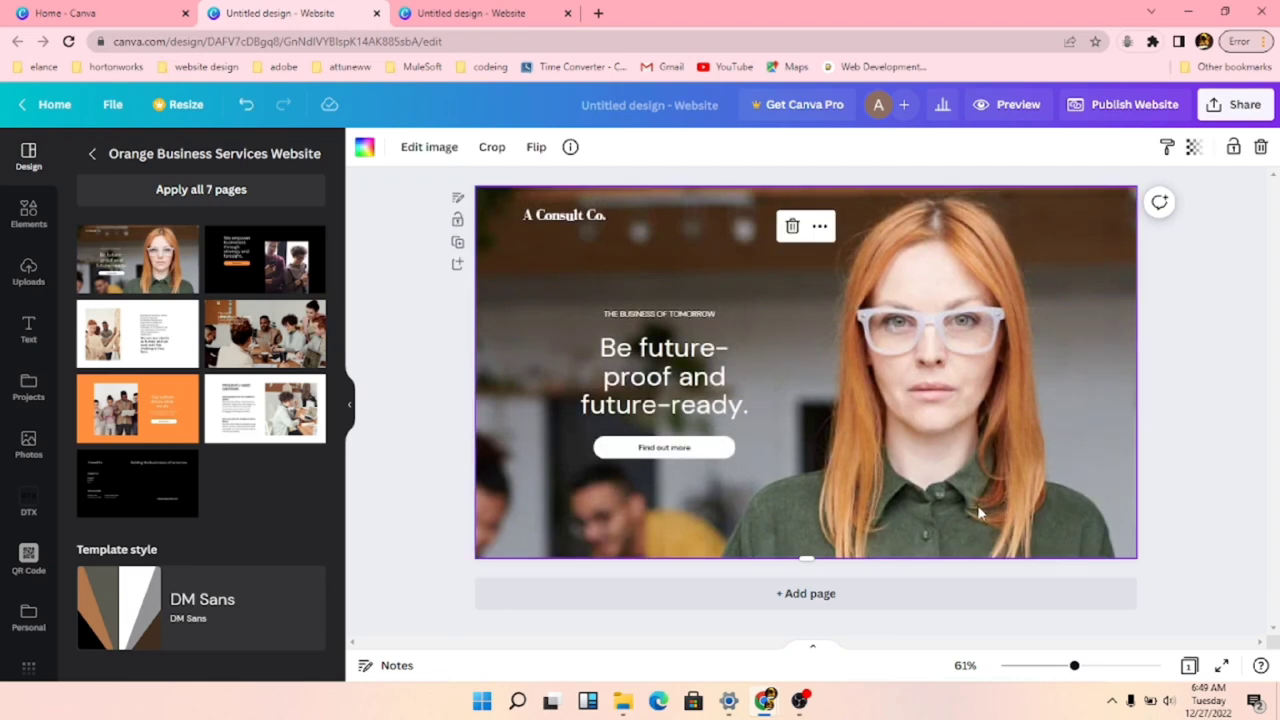
- Add a second page below the first one and delete it again
click(805, 596)
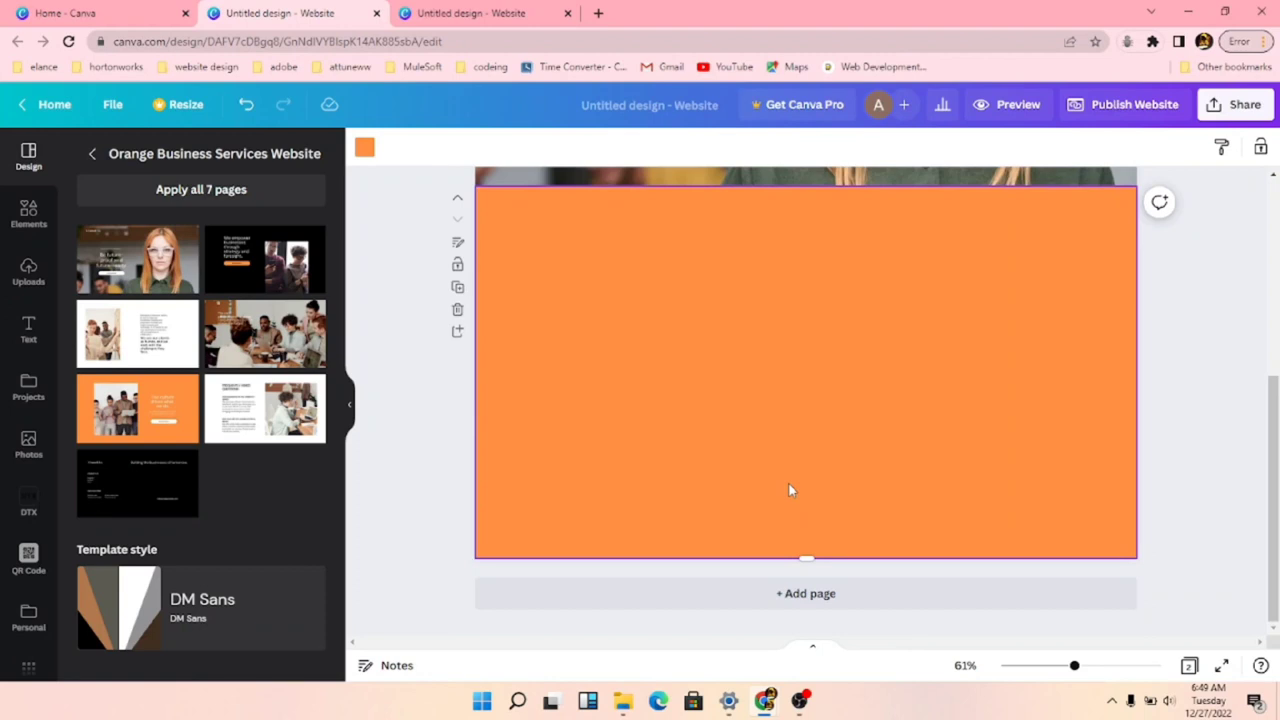
key(Delete)
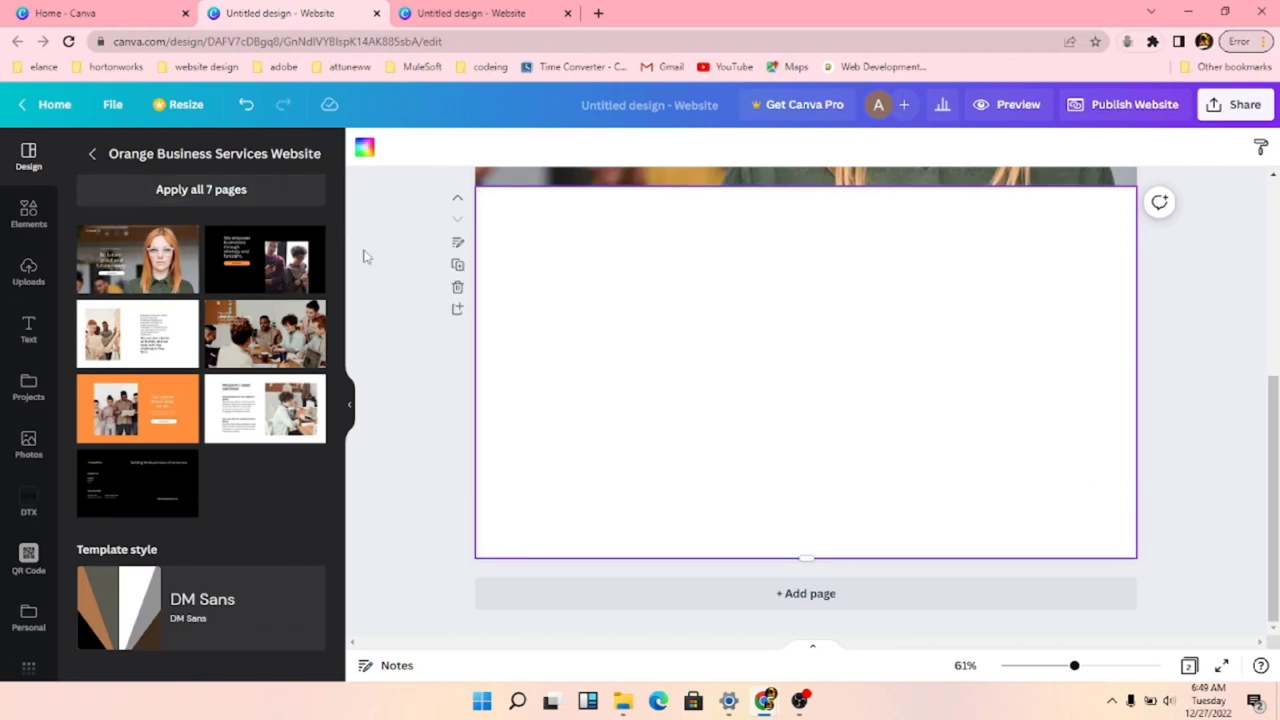
click(452, 289)
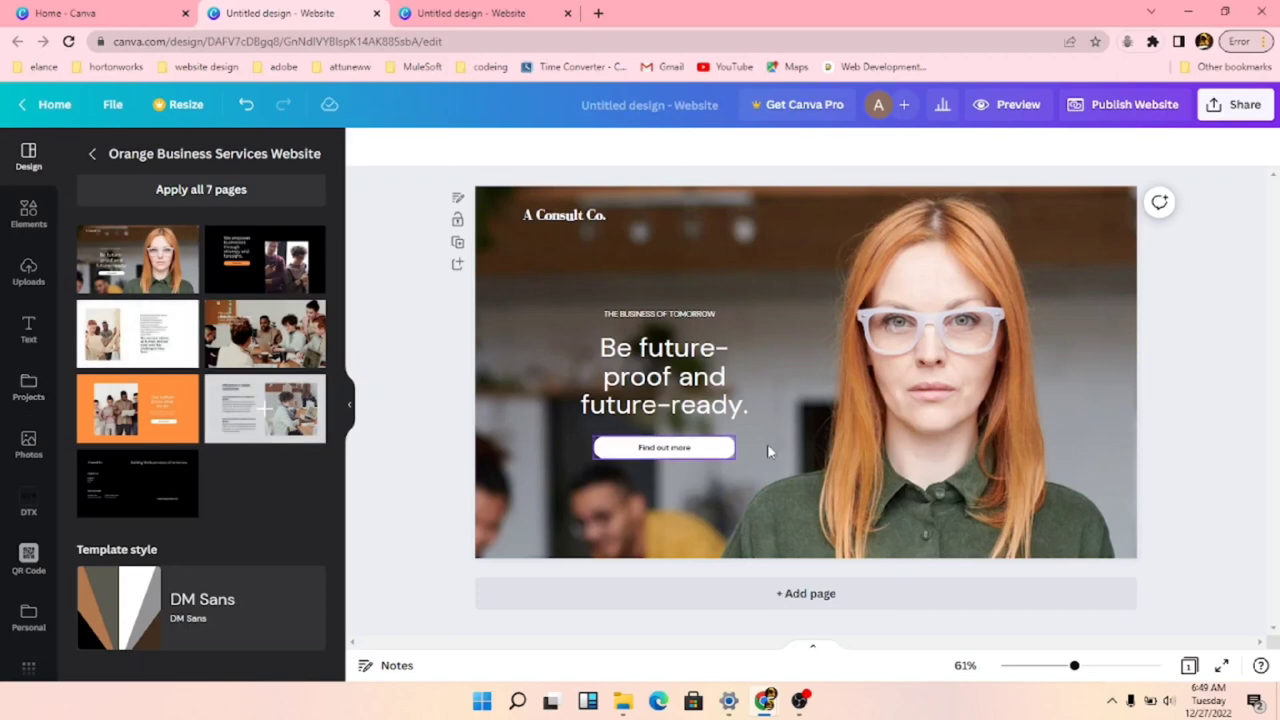
- Replace the page's background image with the uploaded photo of the surprised boy holding his cheeks
click(957, 345)
click(40, 279)
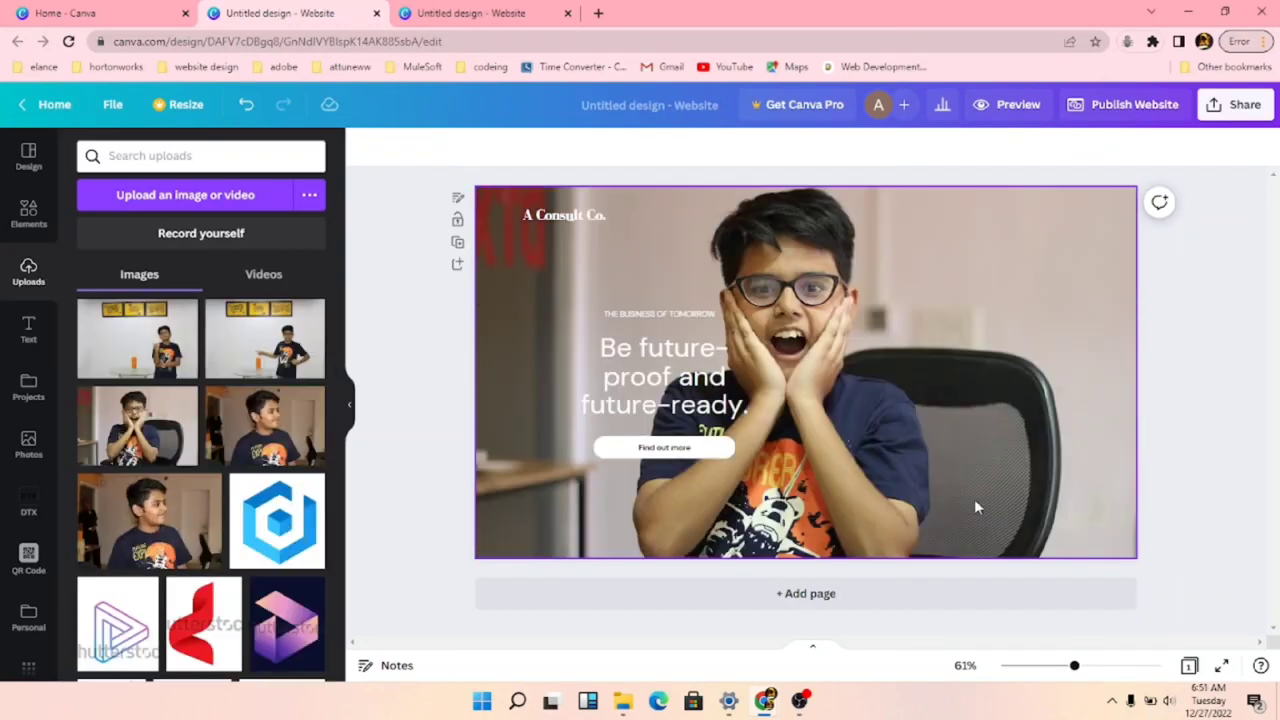
drag(137, 505, 974, 505)
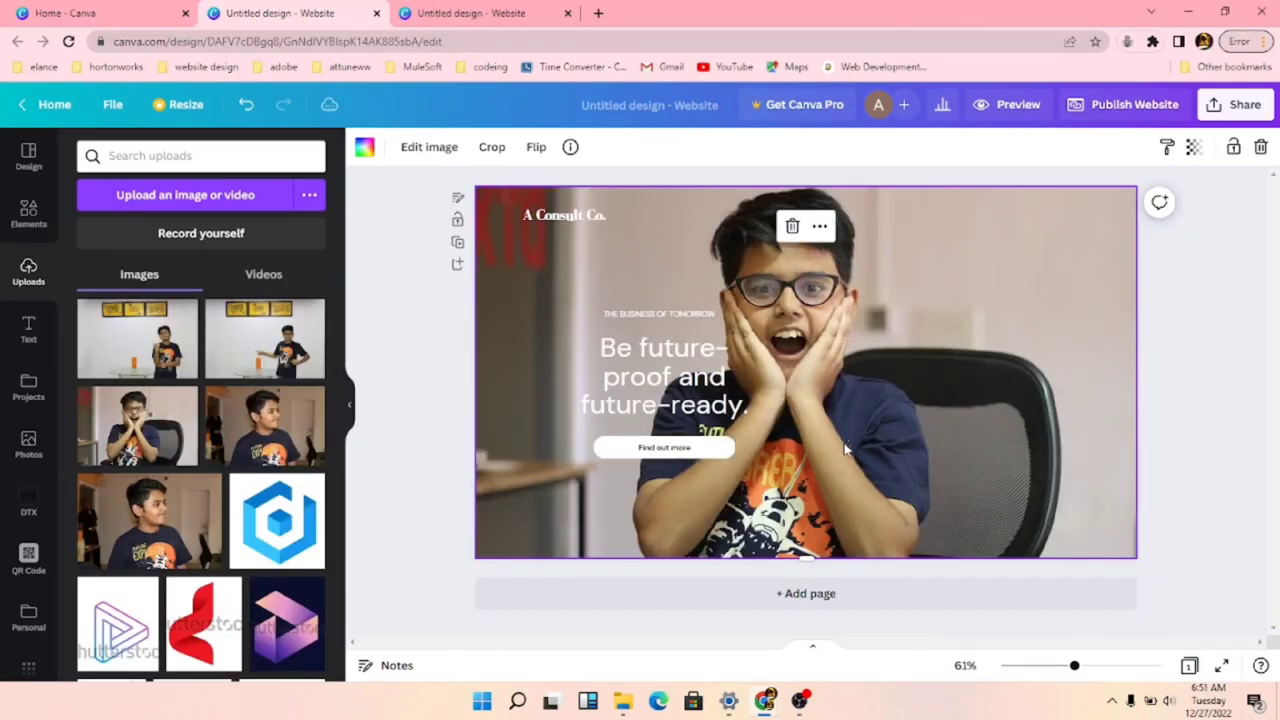
- Select the heading, company name, small tagline and Find out more button together
click(668, 385)
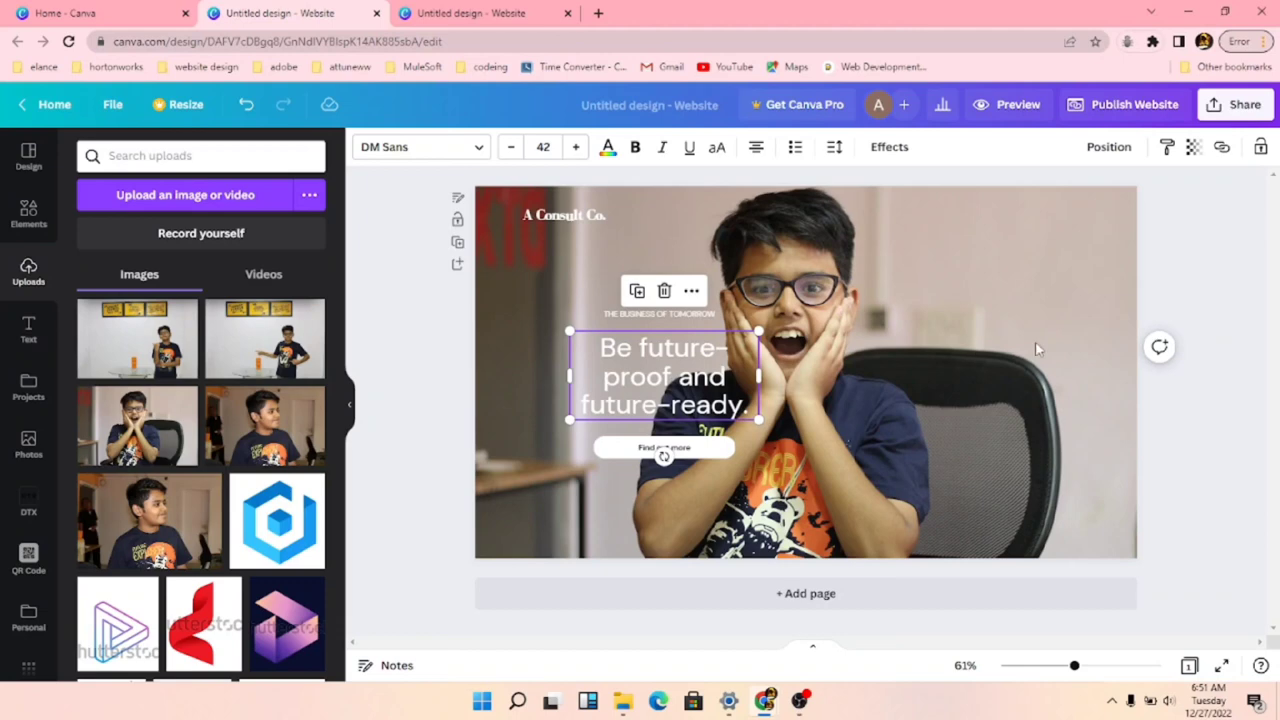
shift+click(586, 218)
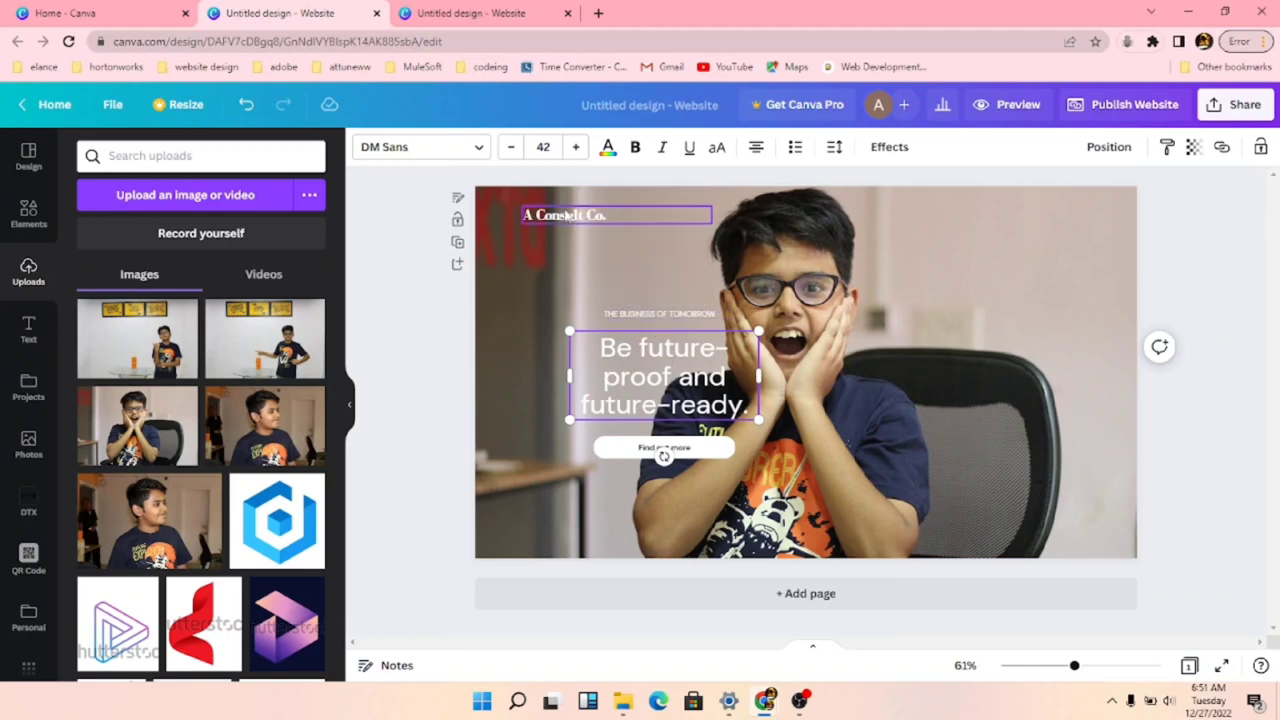
shift+click(664, 448)
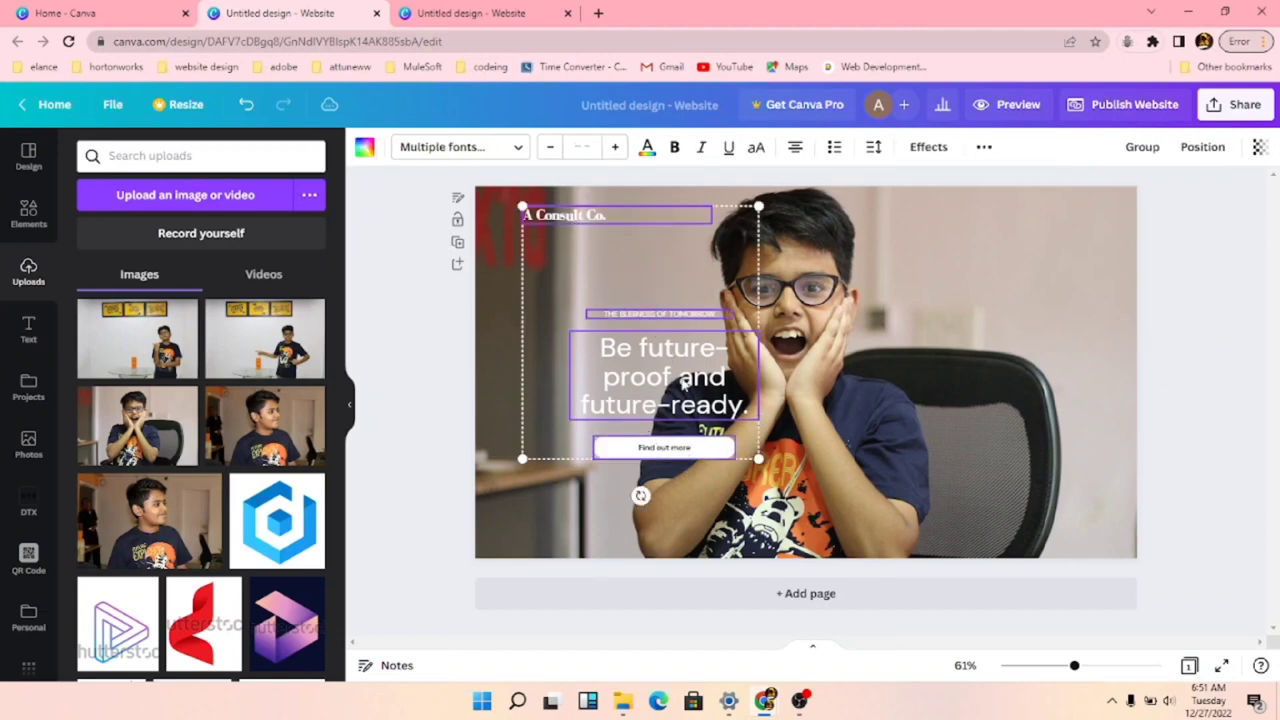
- Try to nudge the selected text elements and button to the left, and undo the move
shift+click(669, 341)
key(shift+Left)
key(shift+Left)
key(shift+Left)
key(shift+Left)
key(shift+Left)
key(shift+Left)
key(shift+Left)
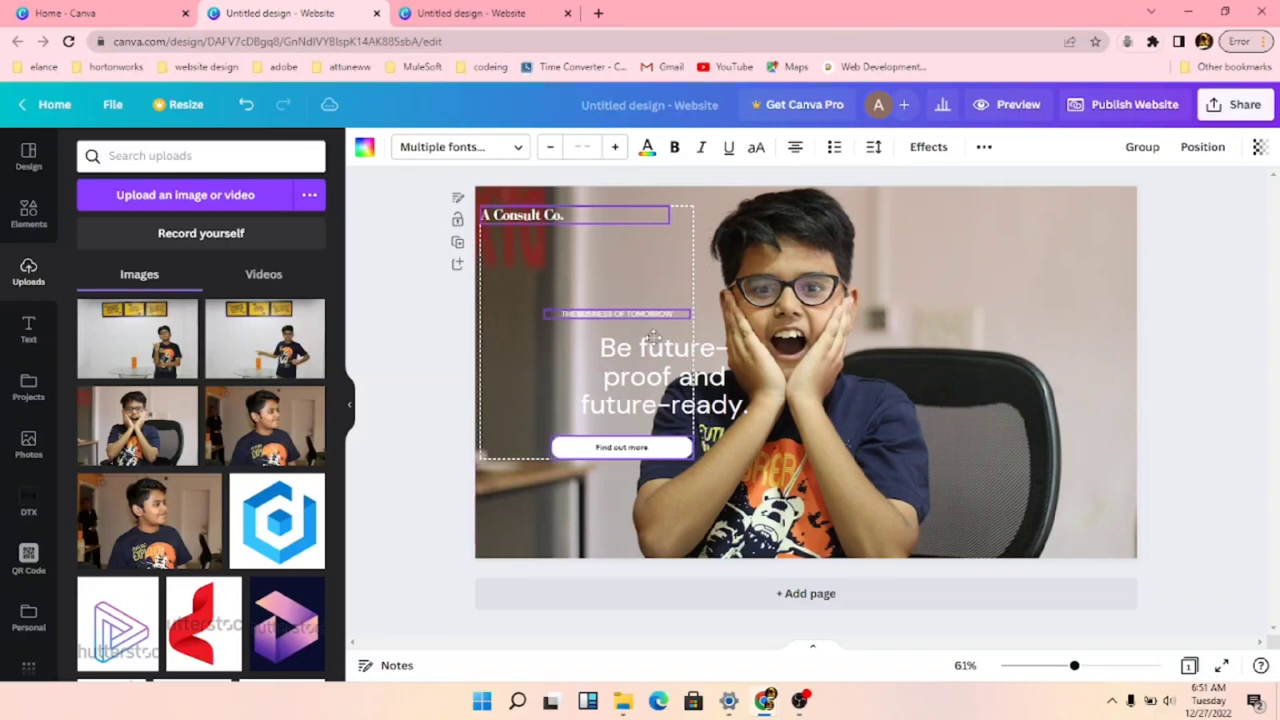
key(ctrl+z)
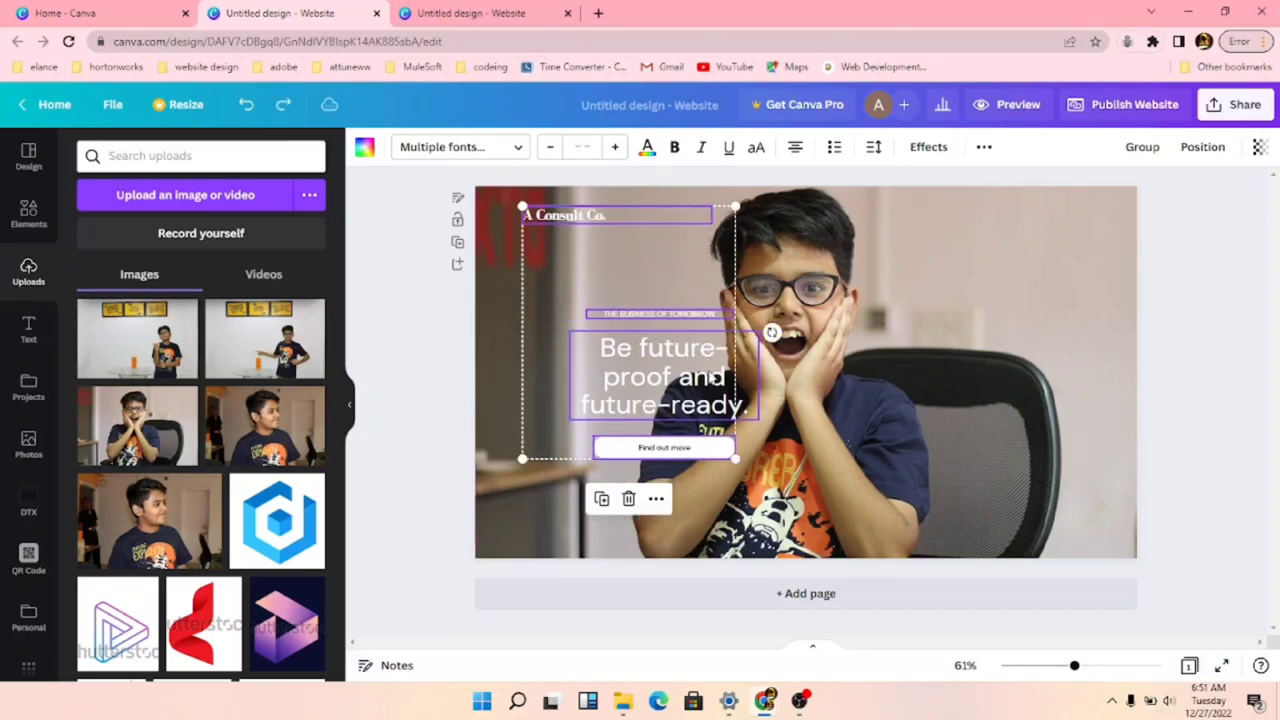
- Include the heading in the selection again and move all the text elements and the button left, clear of the boy's face
shift+click(750, 405)
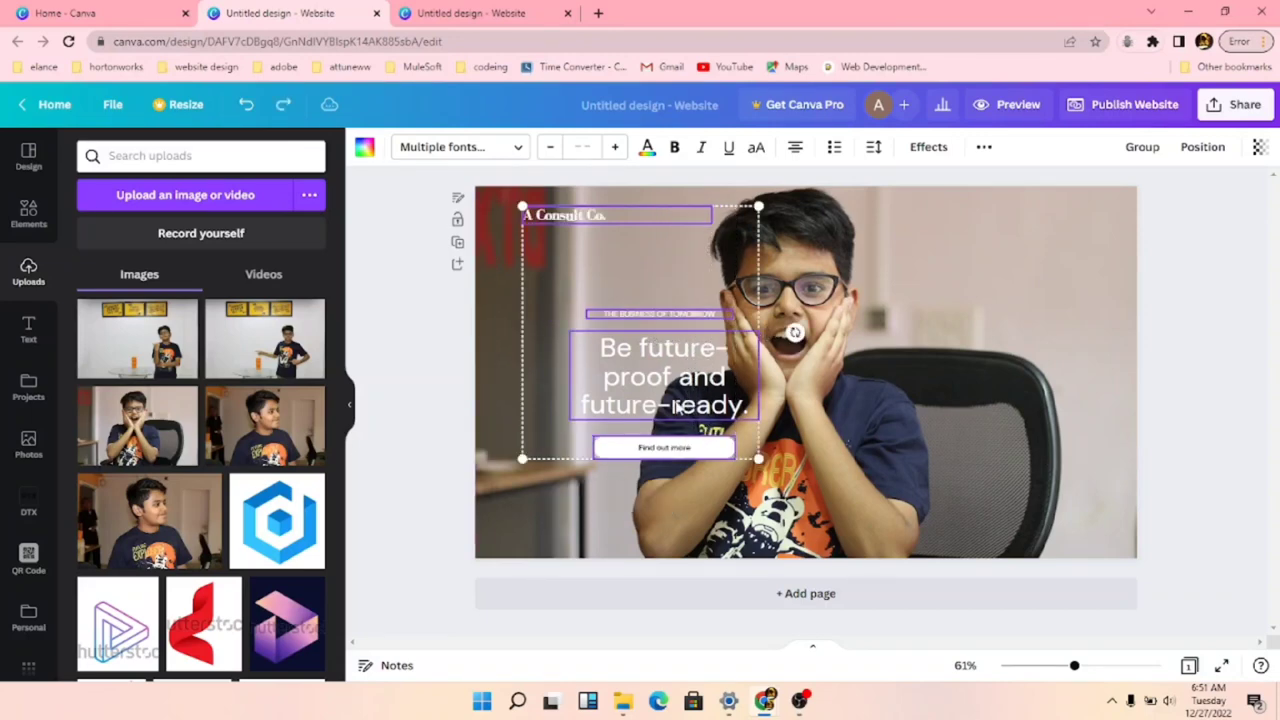
drag(681, 405, 615, 382)
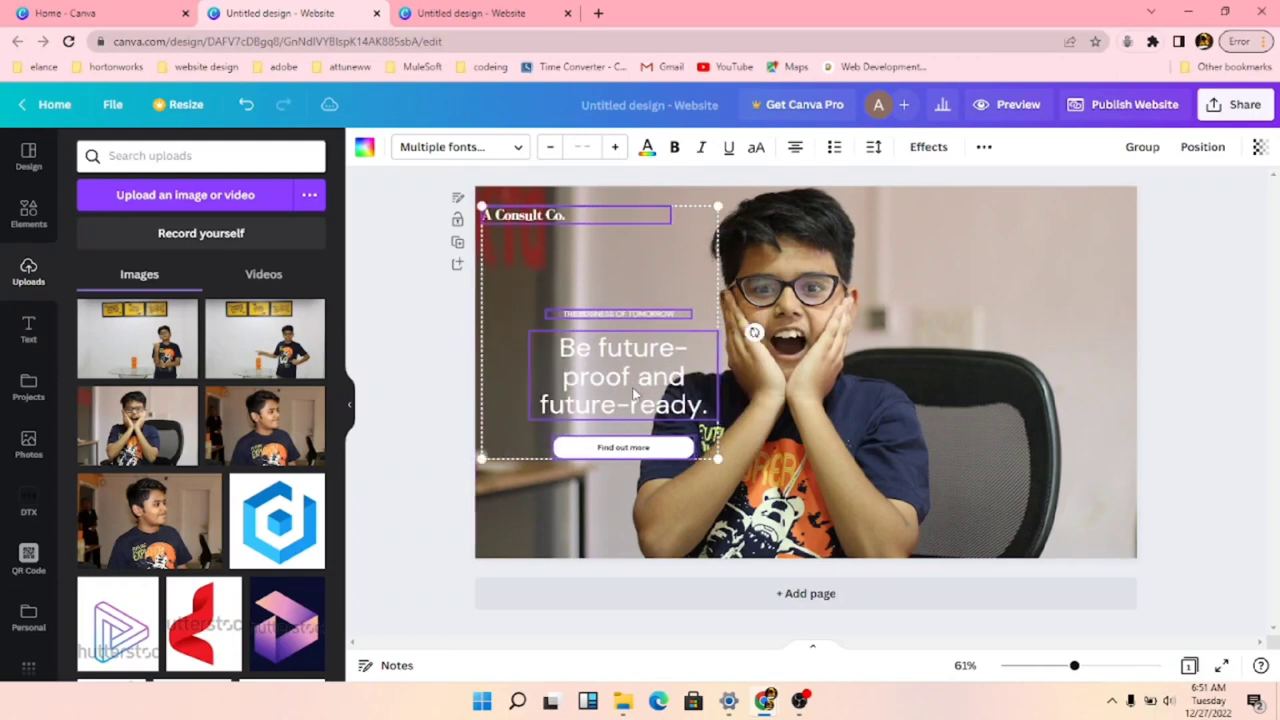
double_click(495, 376)
key(Escape)
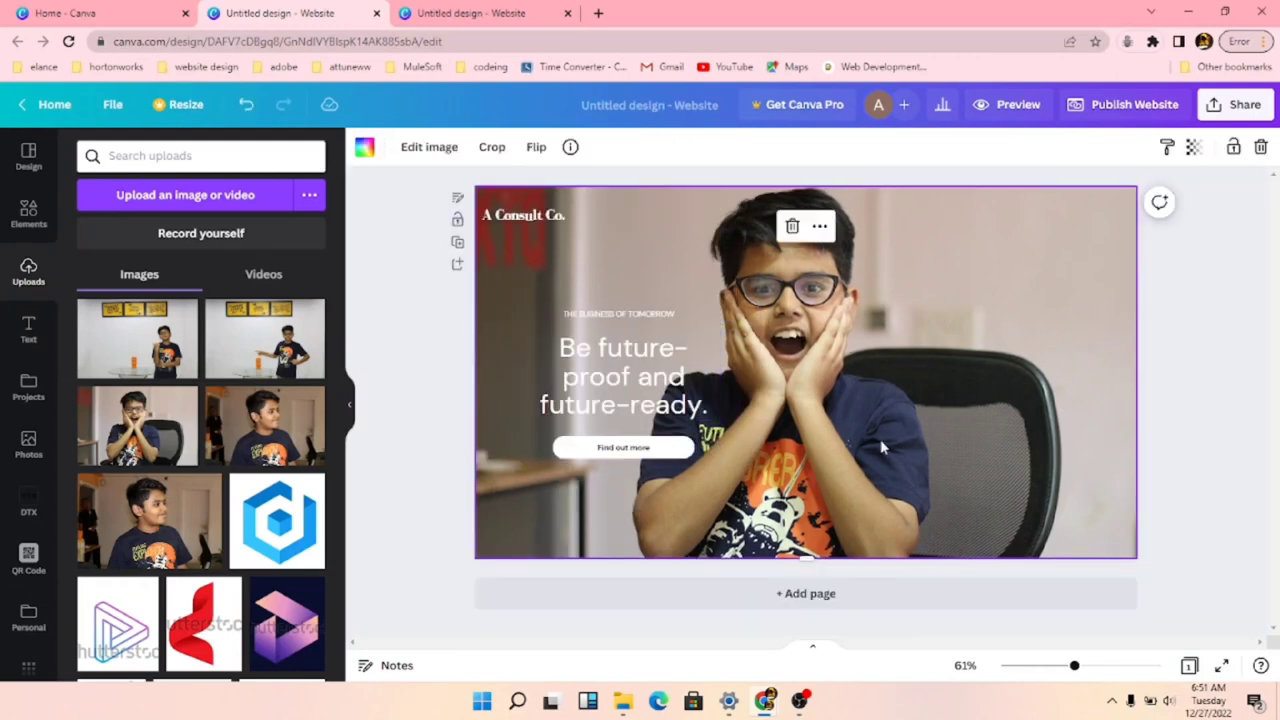
- Darken the background photo by setting its brightness to -34
click(622, 412)
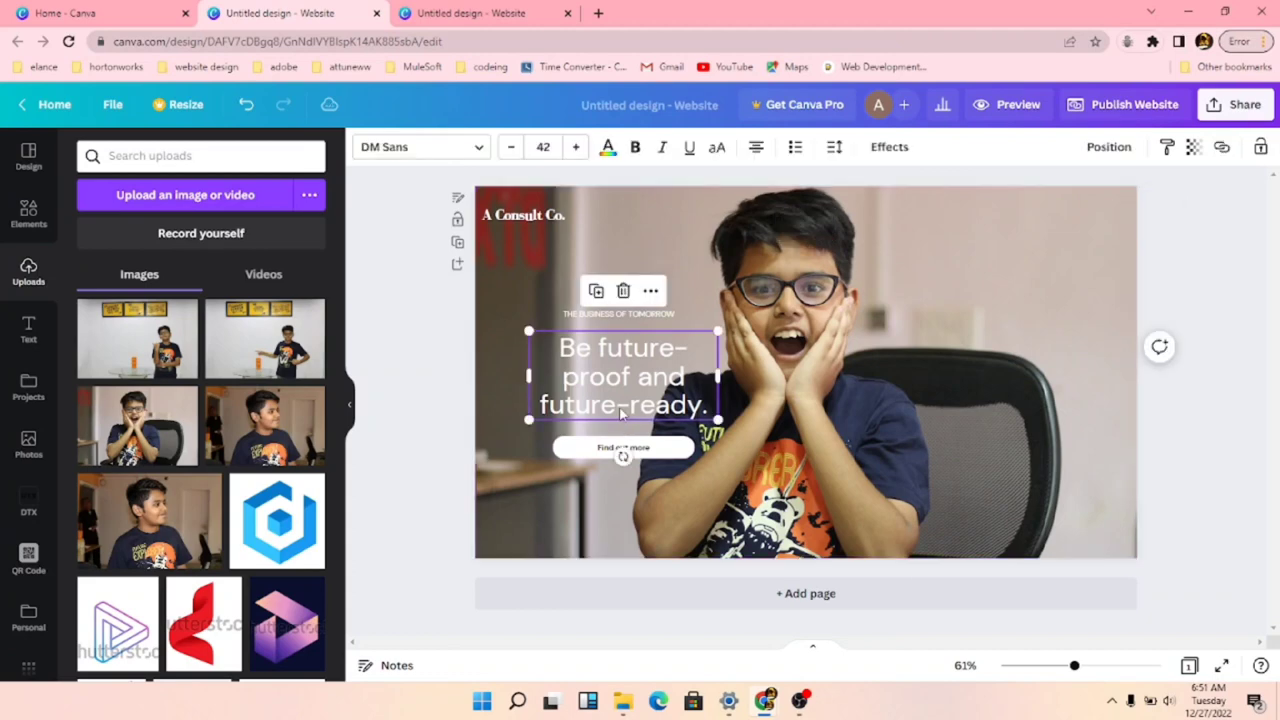
click(909, 340)
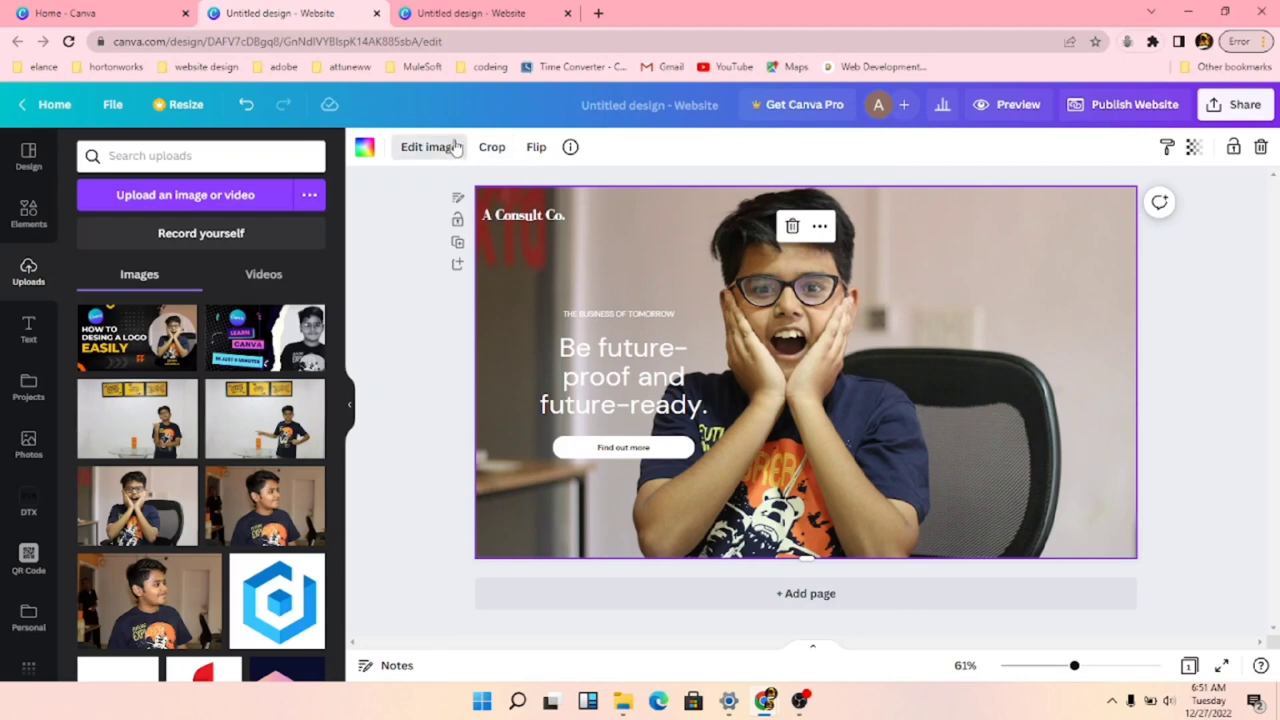
click(455, 147)
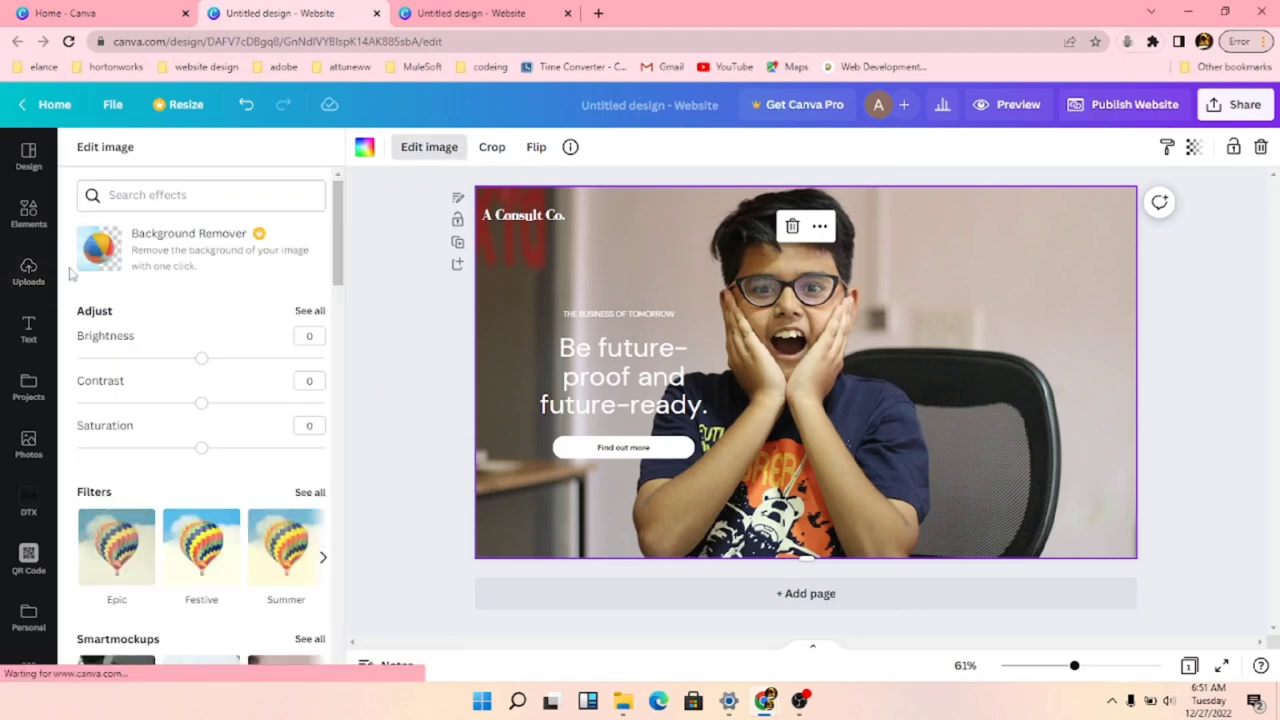
drag(201, 358, 157, 360)
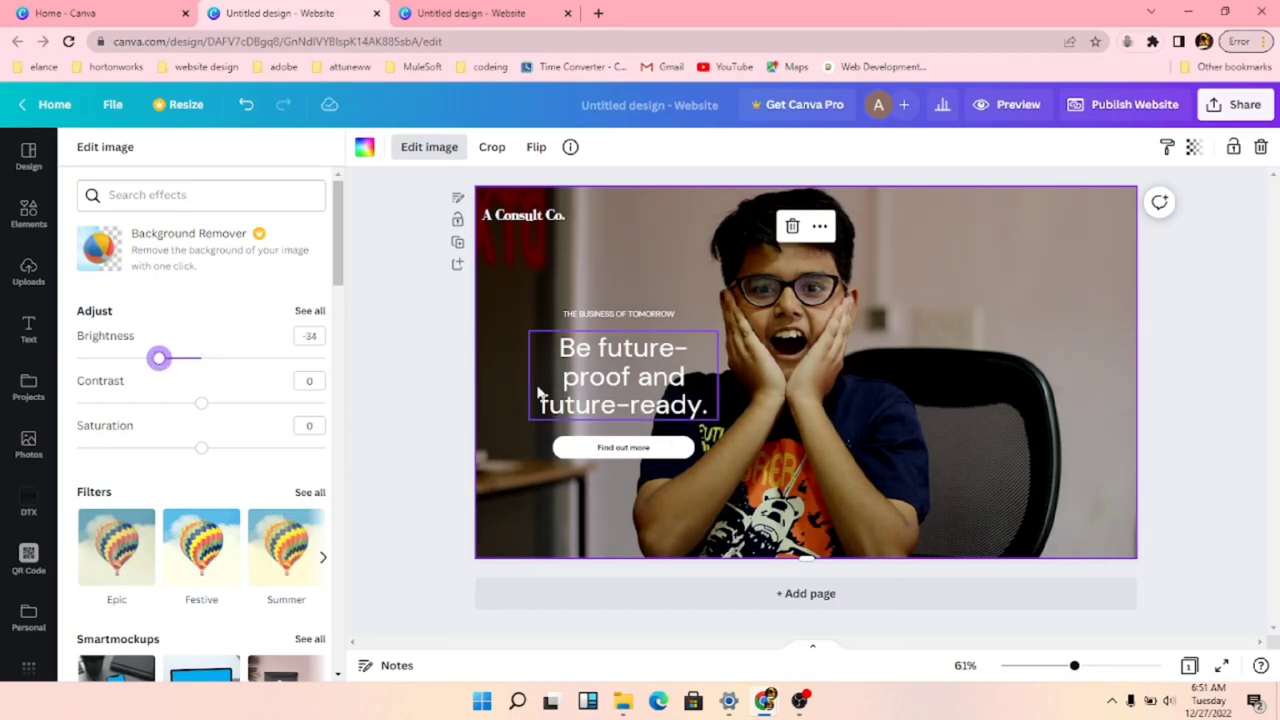
- Replace the company name text "A Consult Co." with "dtx.art"
click(578, 216)
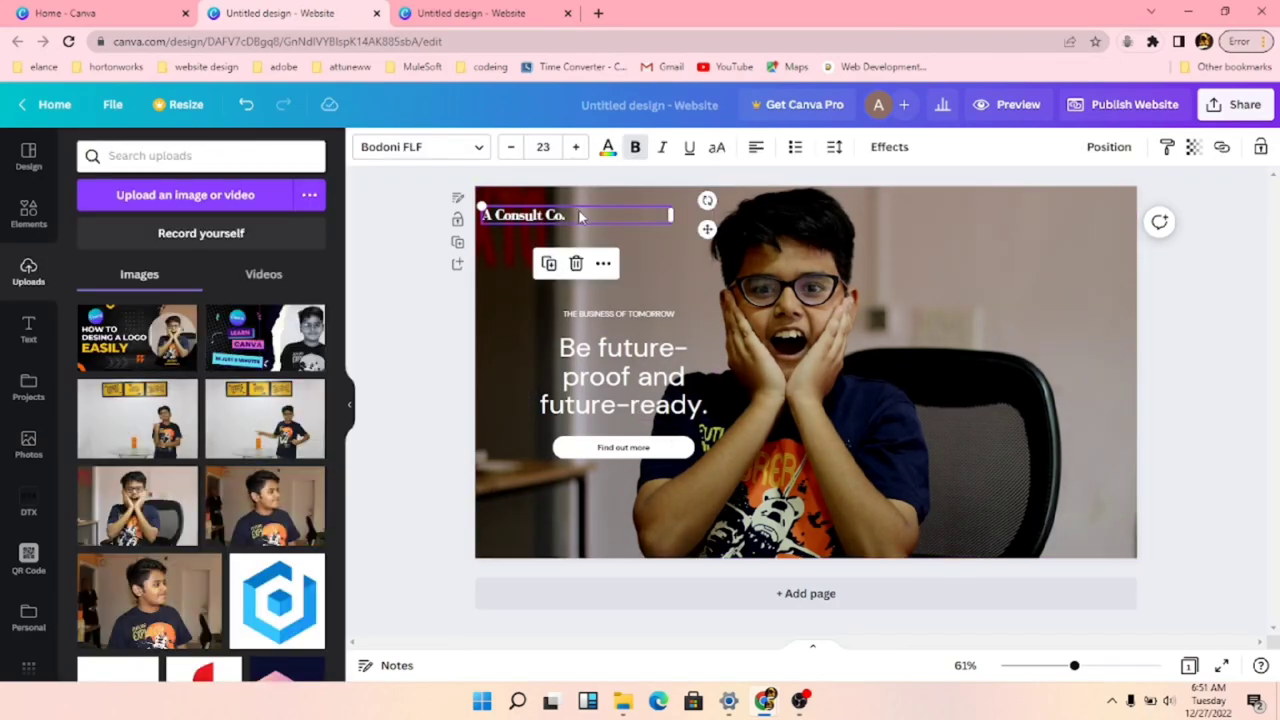
drag(578, 216, 480, 220)
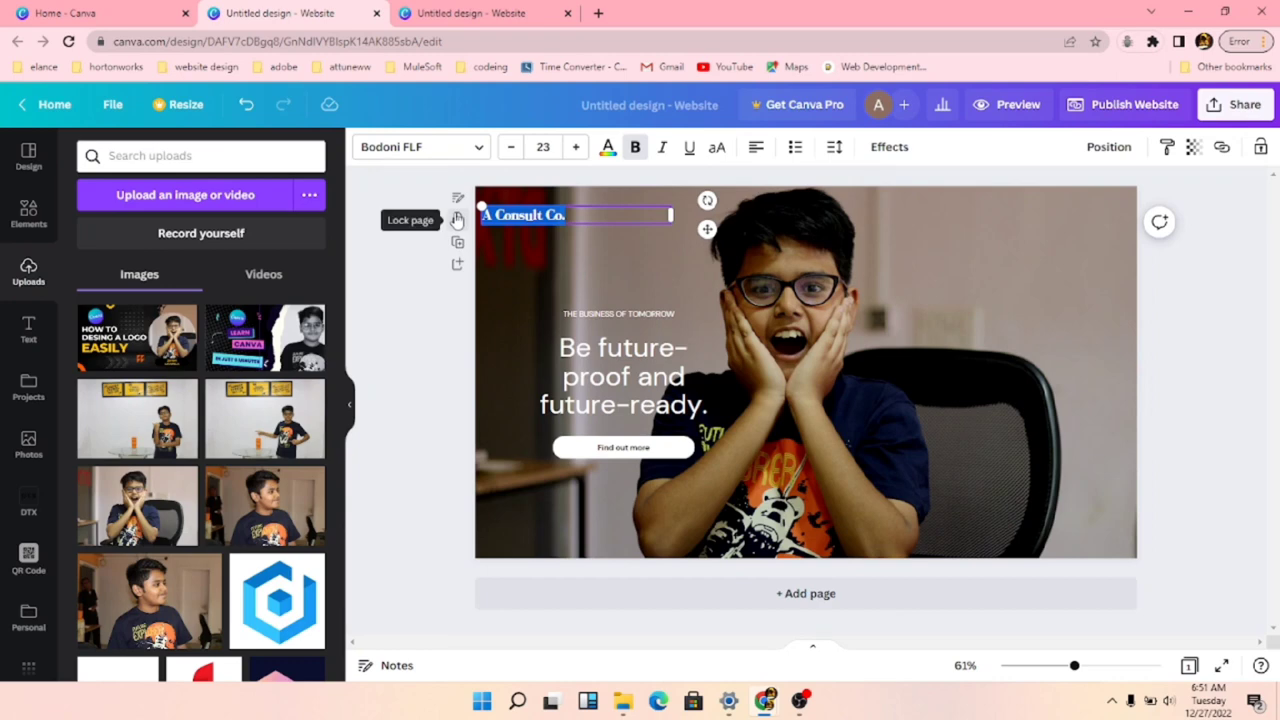
text(dtx.art)
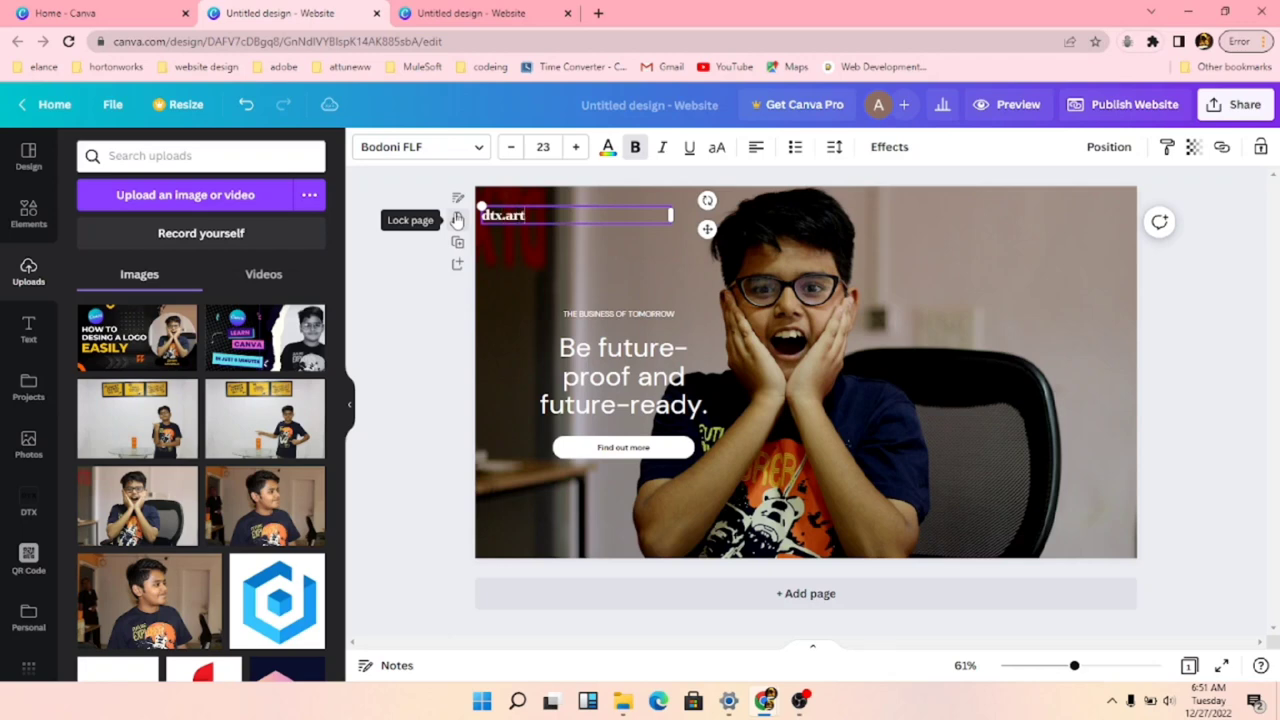
click(446, 305)
- Narrow the "dtx.art" text box to fit its text and enlarge the text to size 30.2
click(561, 220)
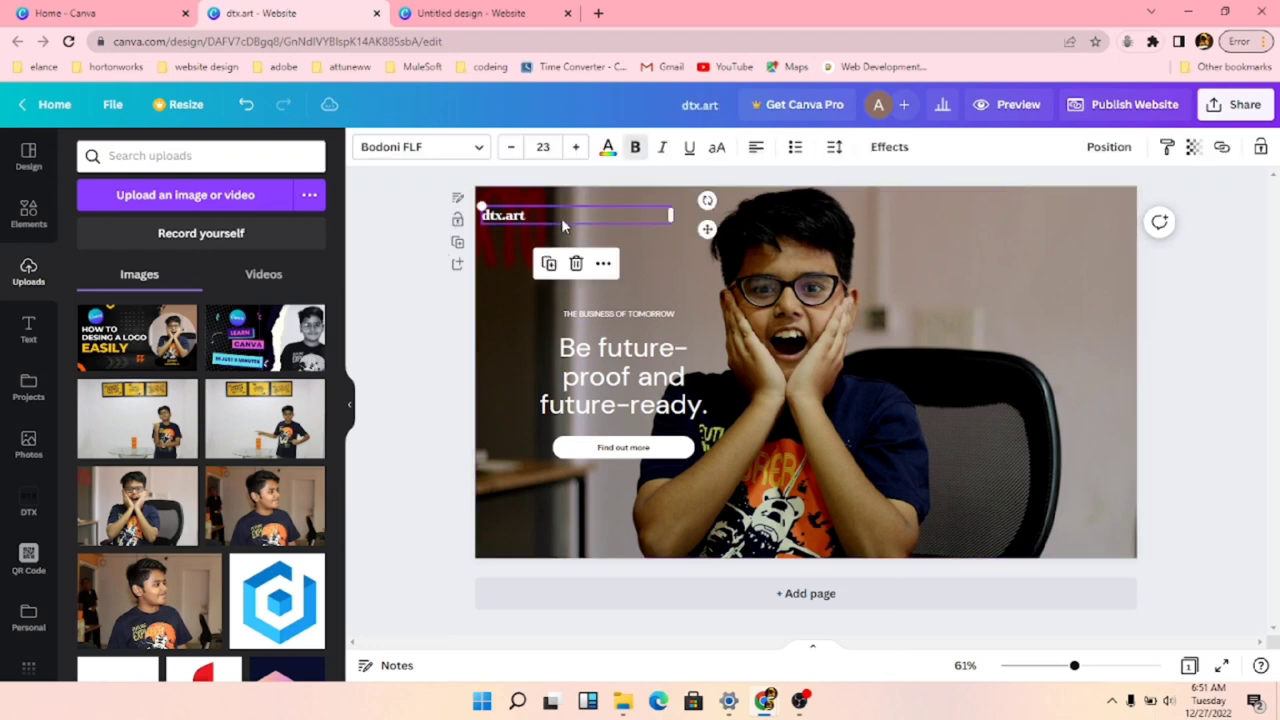
drag(668, 222, 489, 183)
right_click(563, 216)
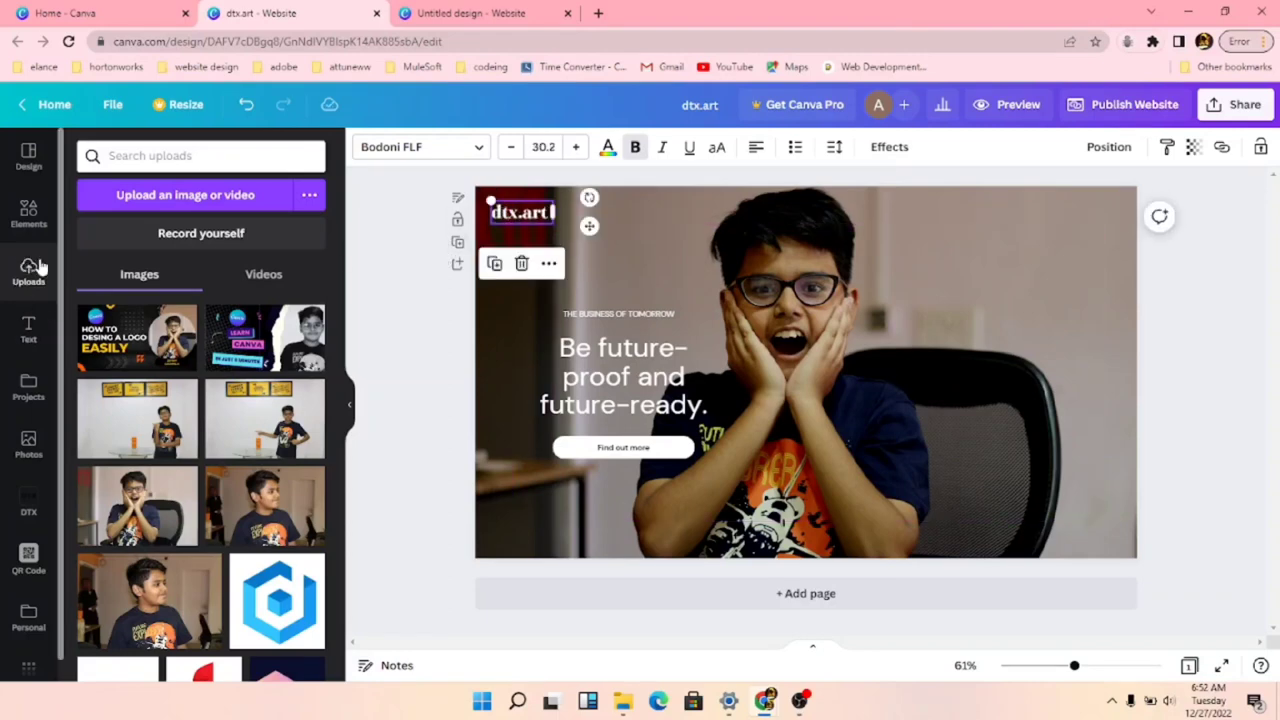
- Insert the uploaded white "dtx.art Digital Agency" logo and delete the "dtx.art" text from the page
scroll(238, 545, down, 3)
scroll(238, 545, down, 8)
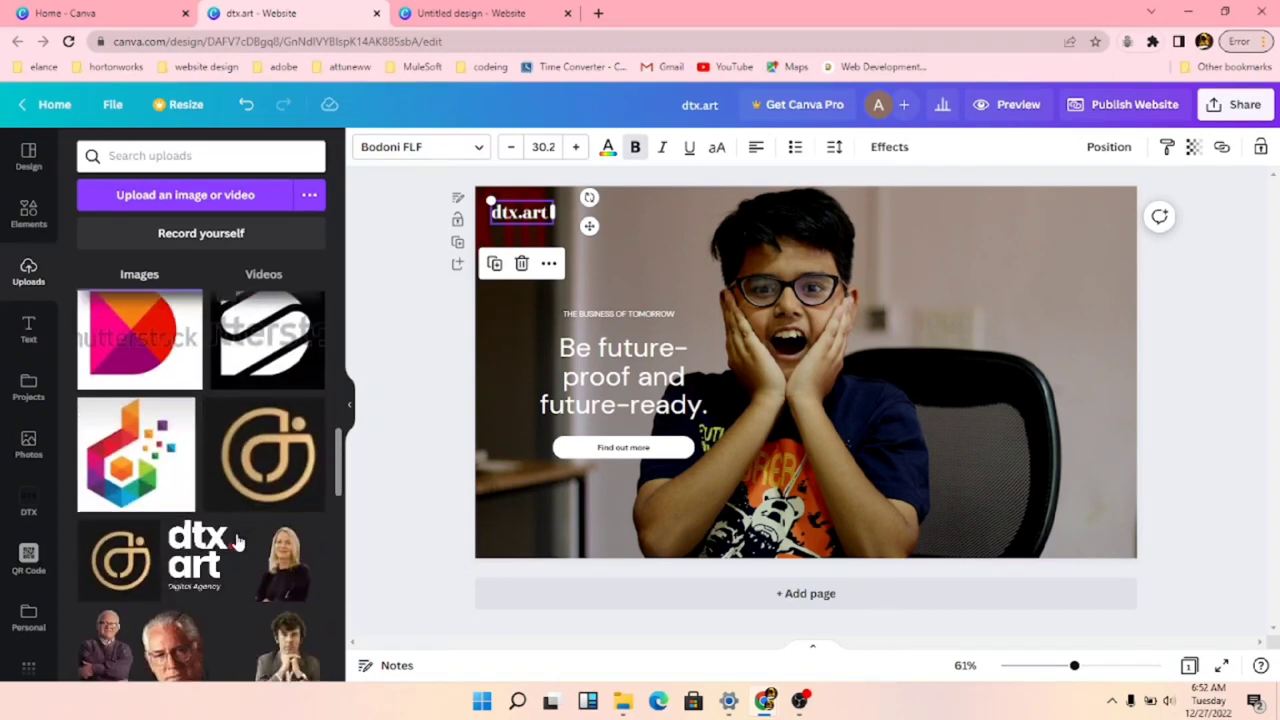
click(216, 490)
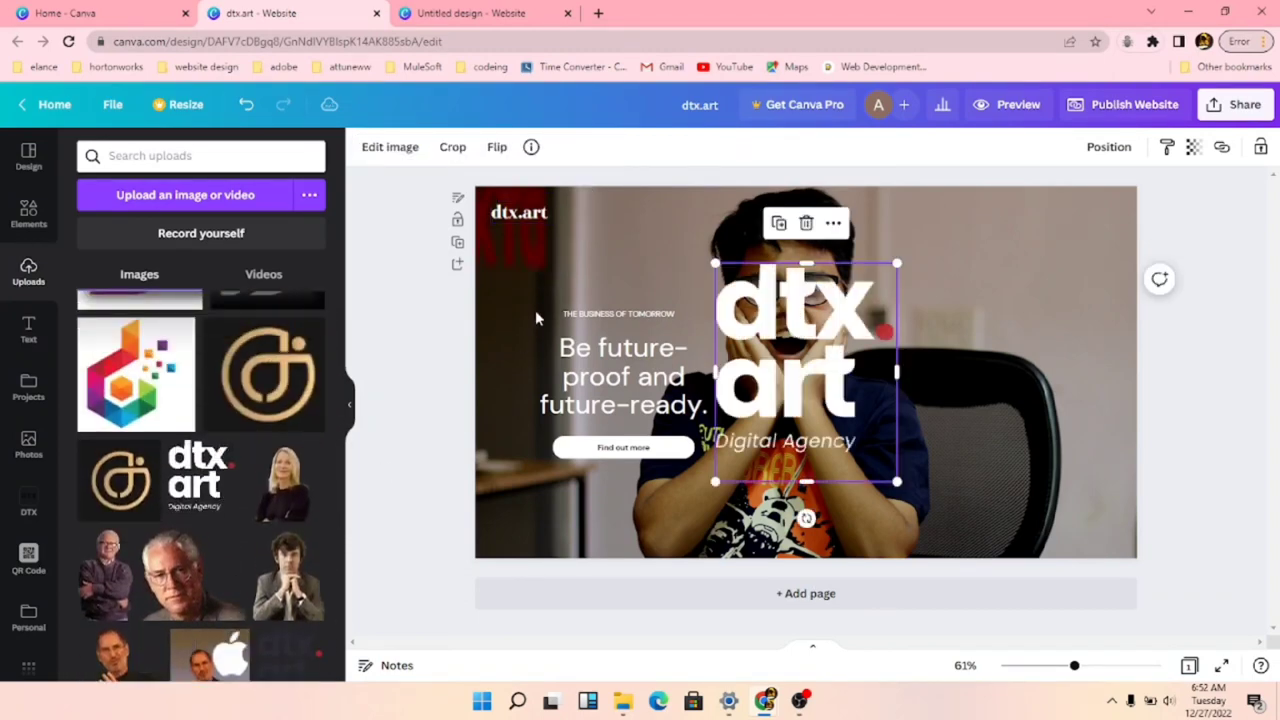
click(519, 214)
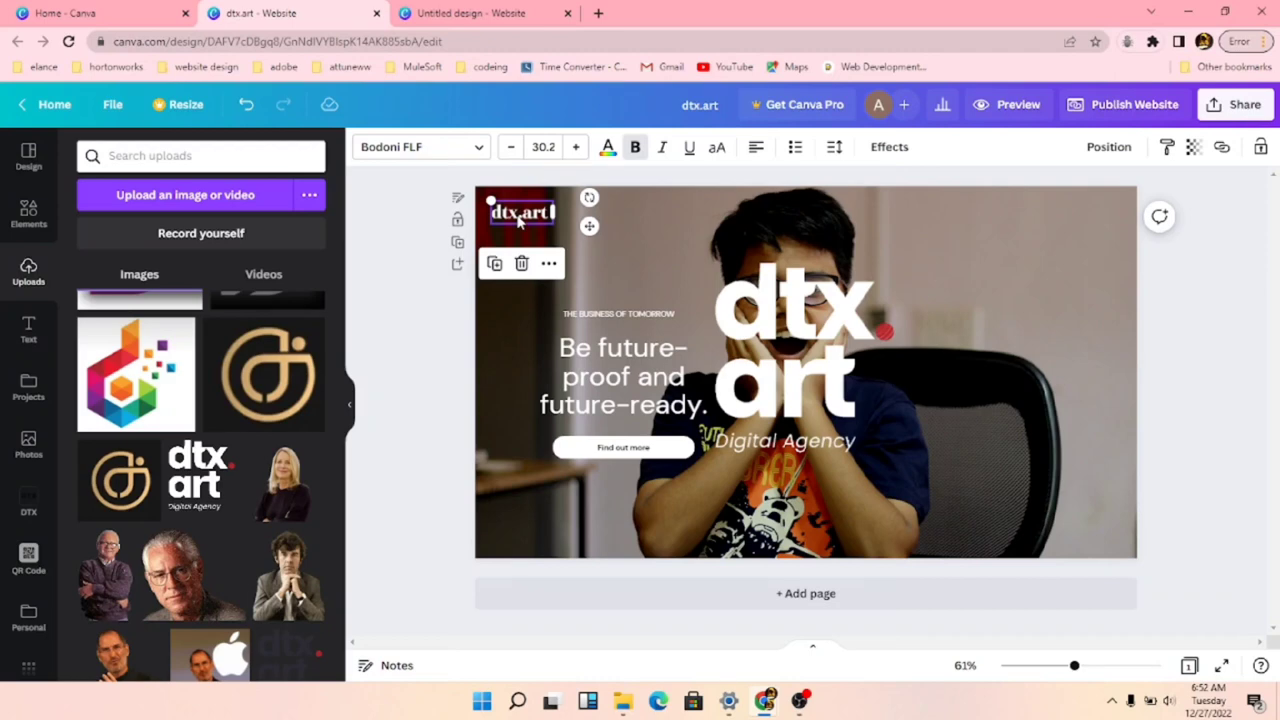
key(Delete)
- Shrink the logo and place it in the page's upper-left corner, above the tagline
drag(854, 346, 606, 270)
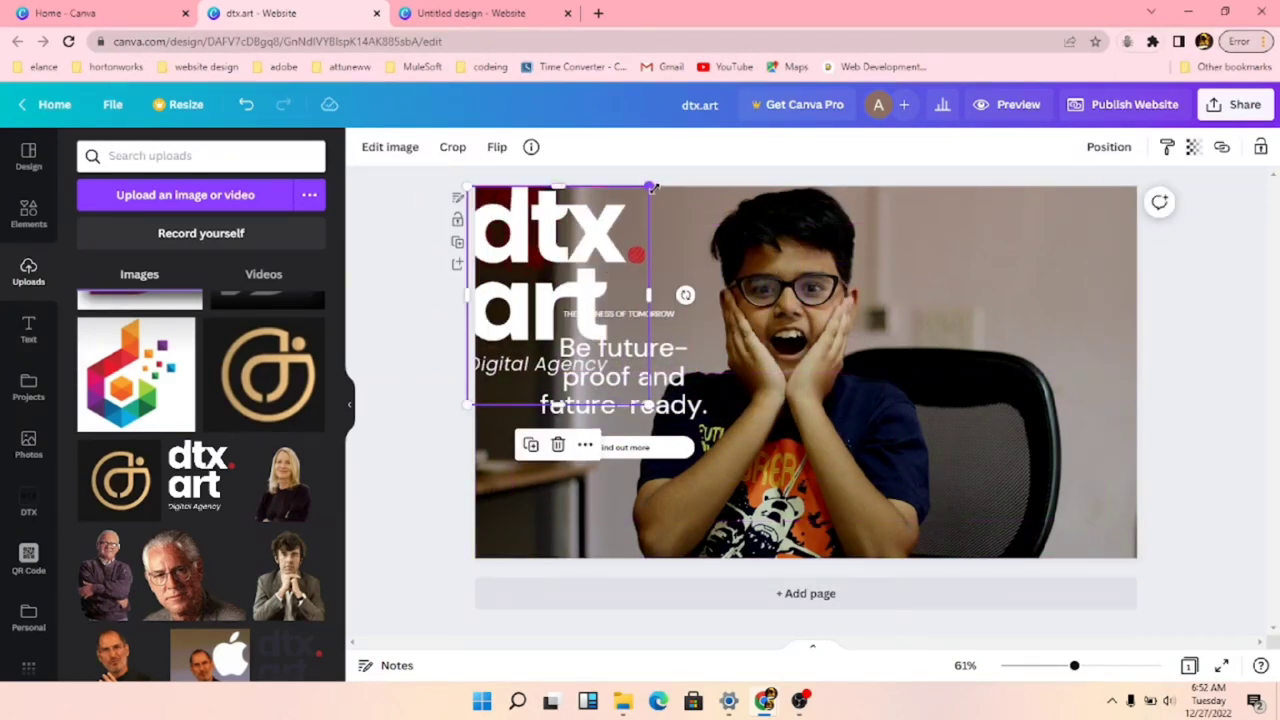
drag(652, 187, 545, 288)
drag(500, 325, 565, 224)
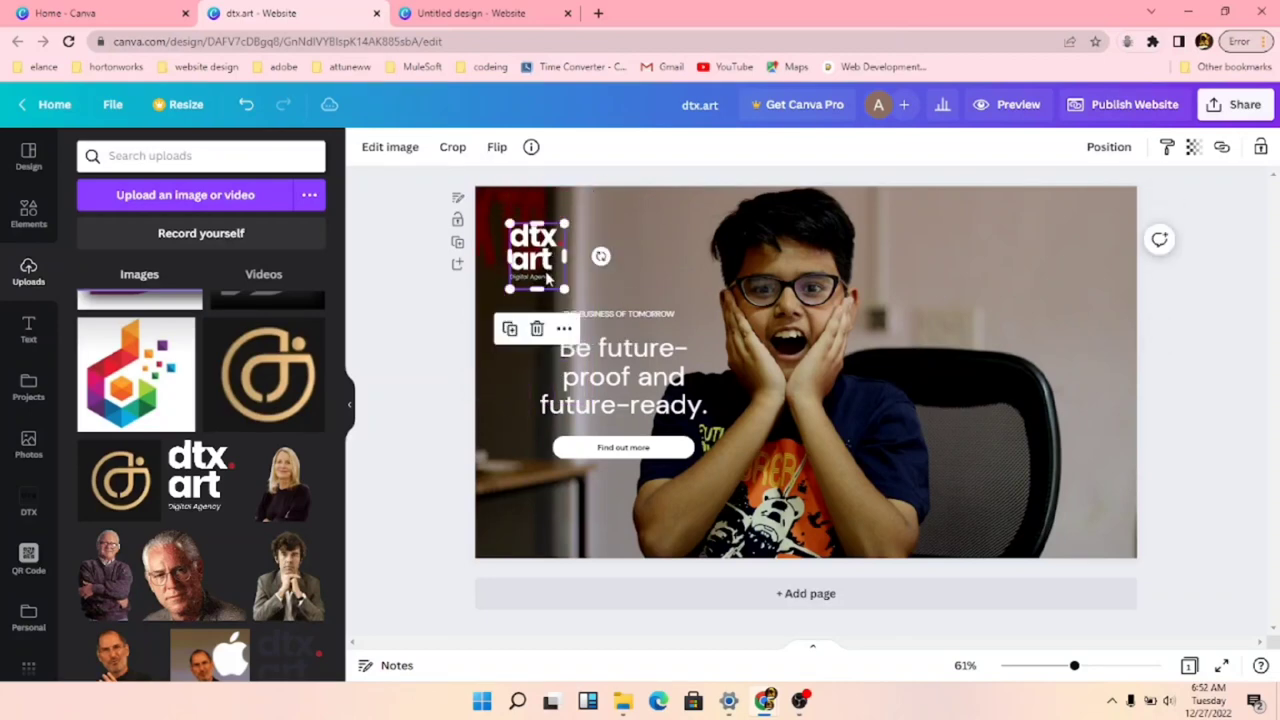
- Move the logo into the page's upper-left corner and scale it down to about half its size
drag(547, 280, 517, 255)
click(614, 247)
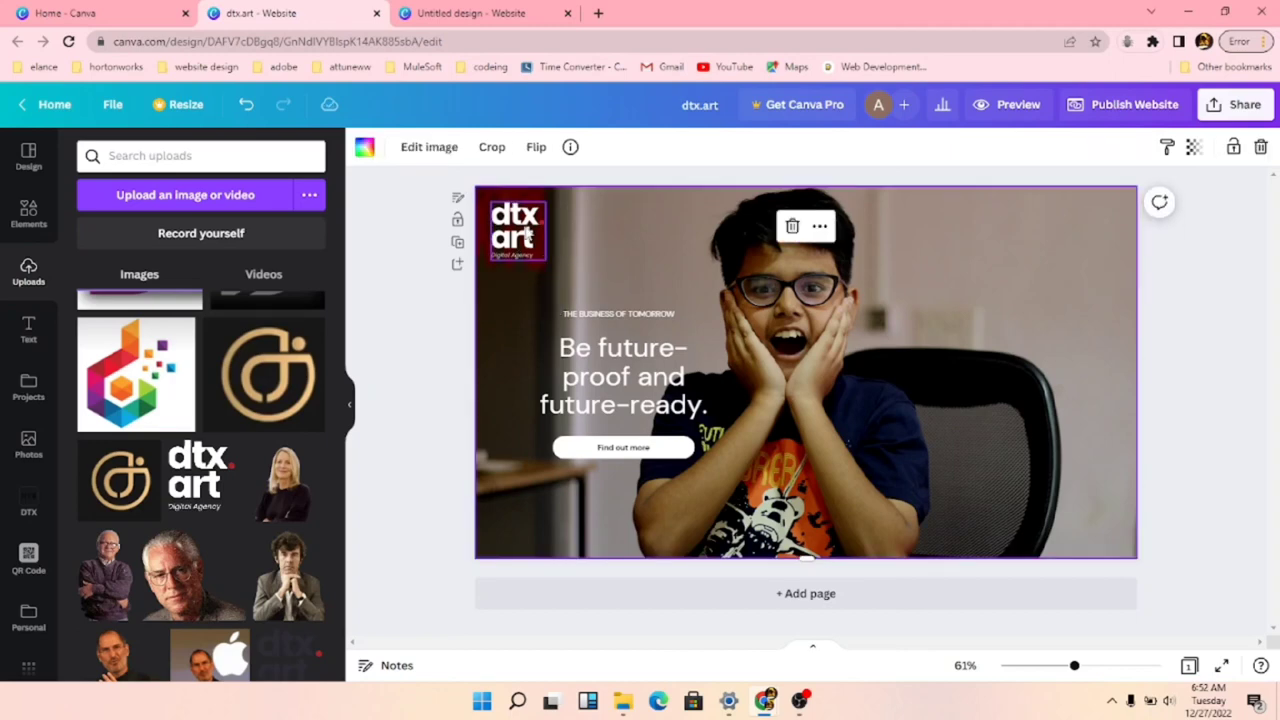
click(520, 232)
drag(546, 201, 507, 216)
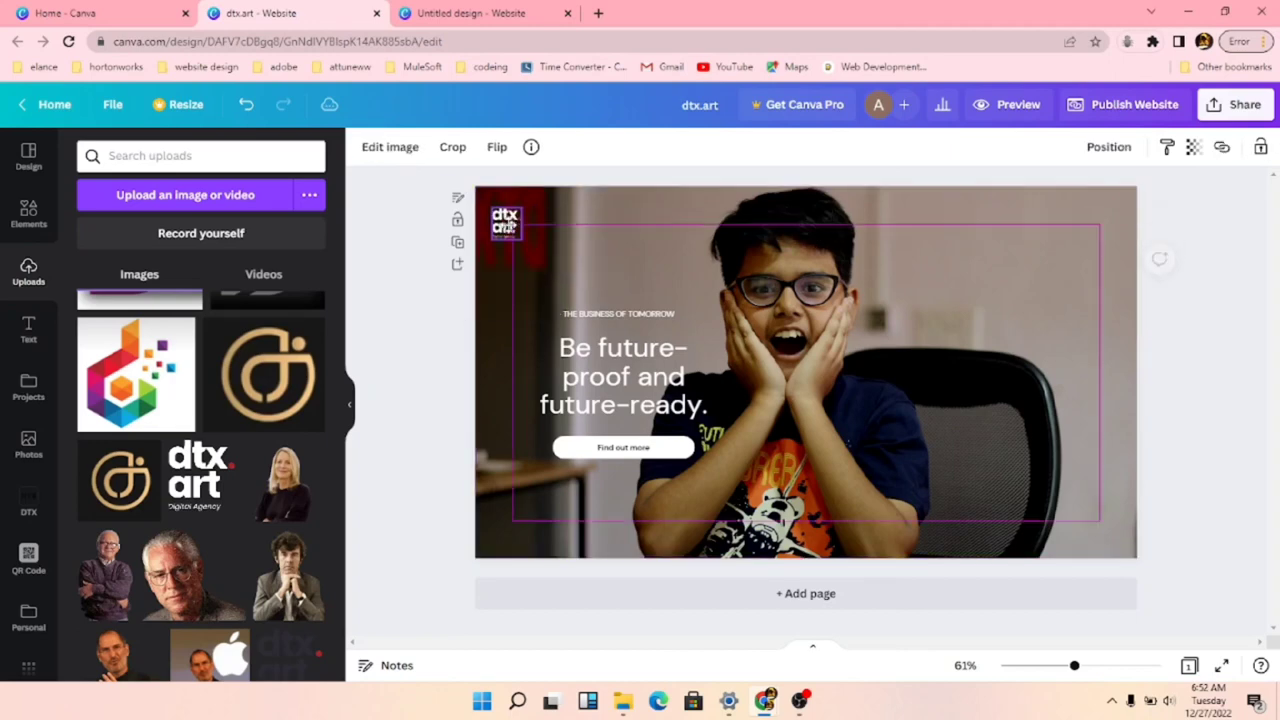
click(418, 247)
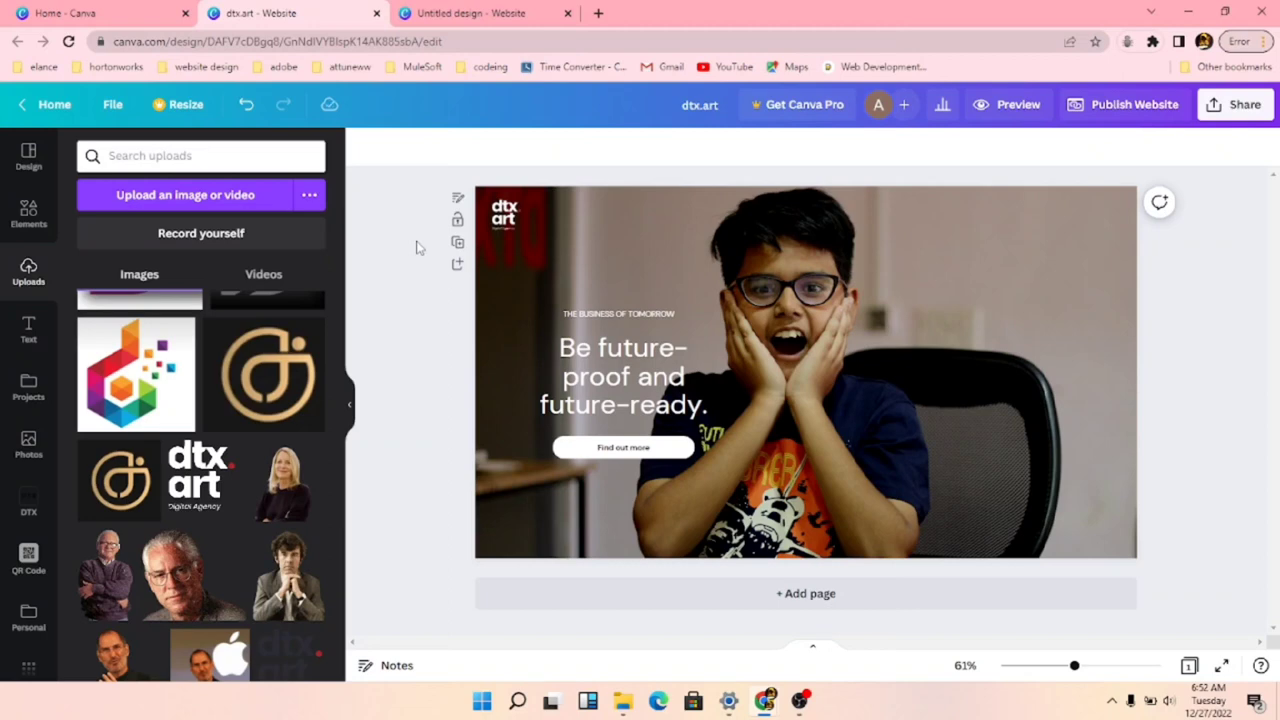
- Replace the headline "Be future-proof and future-ready." with "learn canva for free" on three lines
click(660, 410)
key(ctrl+a)
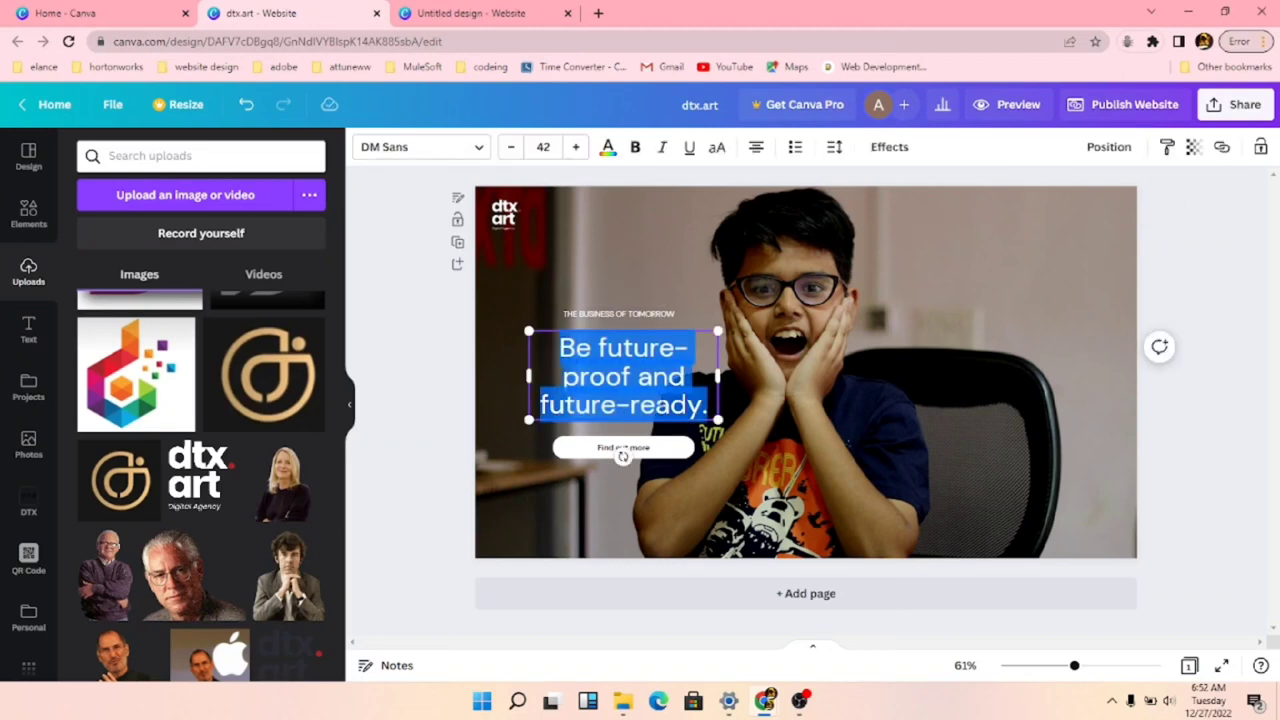
text(learn)
key(Return)
text(canva)
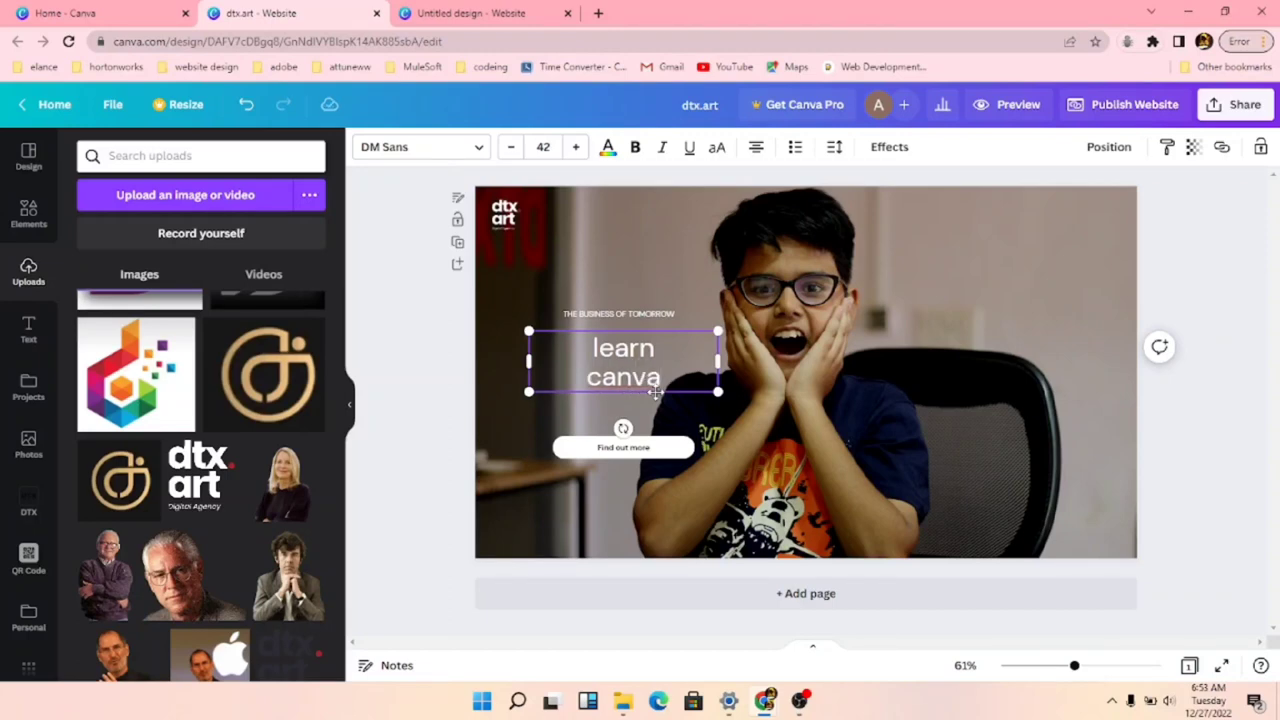
key(Return)
text(for free)
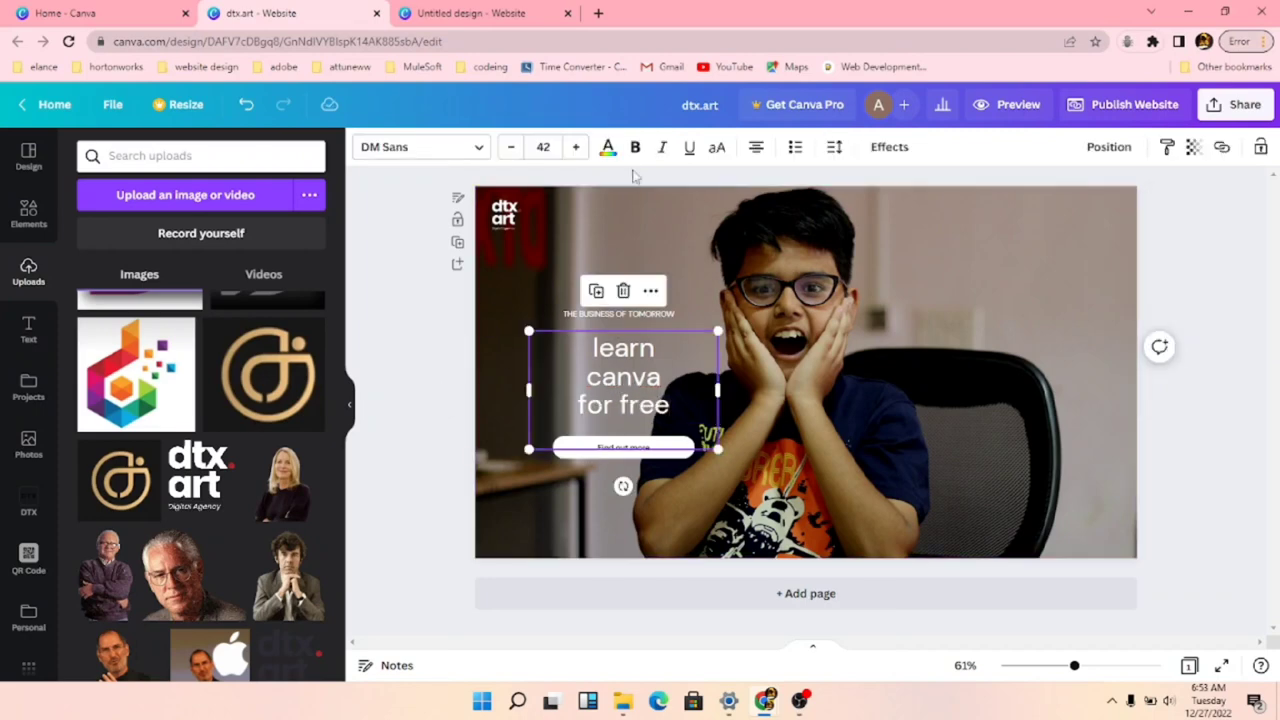
- Make the "learn canva for free" headline bold and set its font to Montserrat Extra-Bold
click(635, 147)
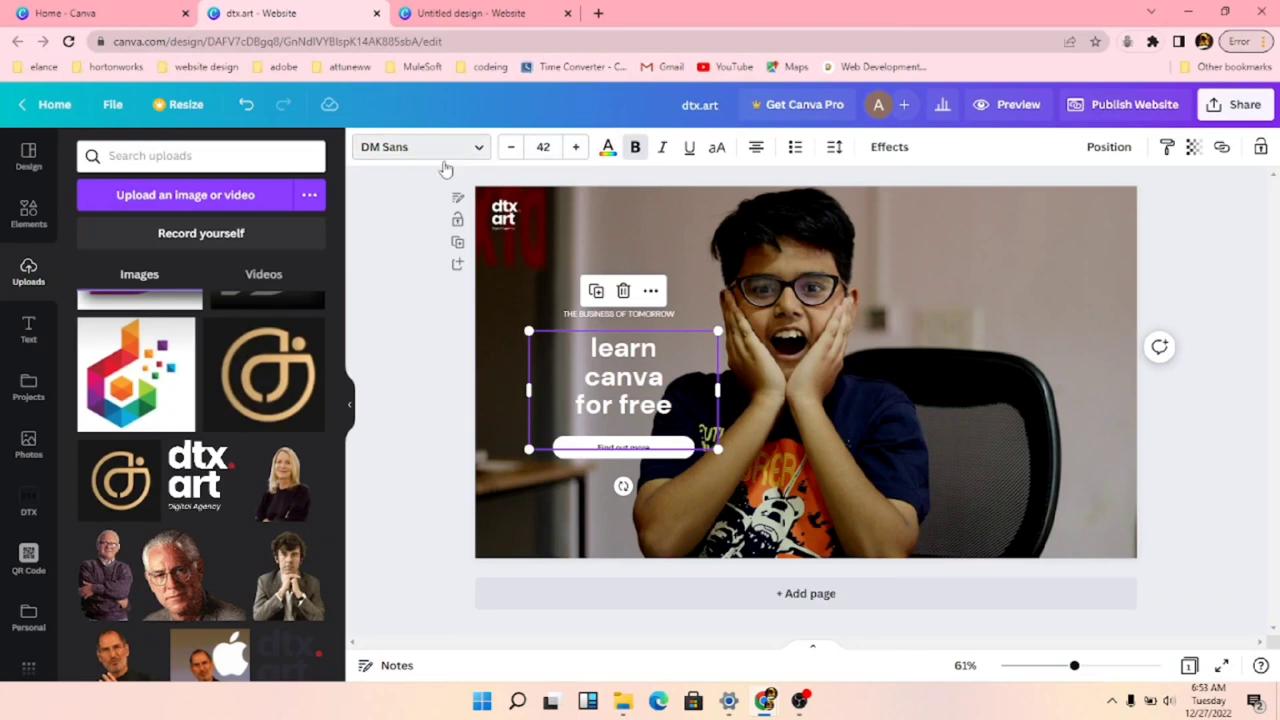
click(440, 152)
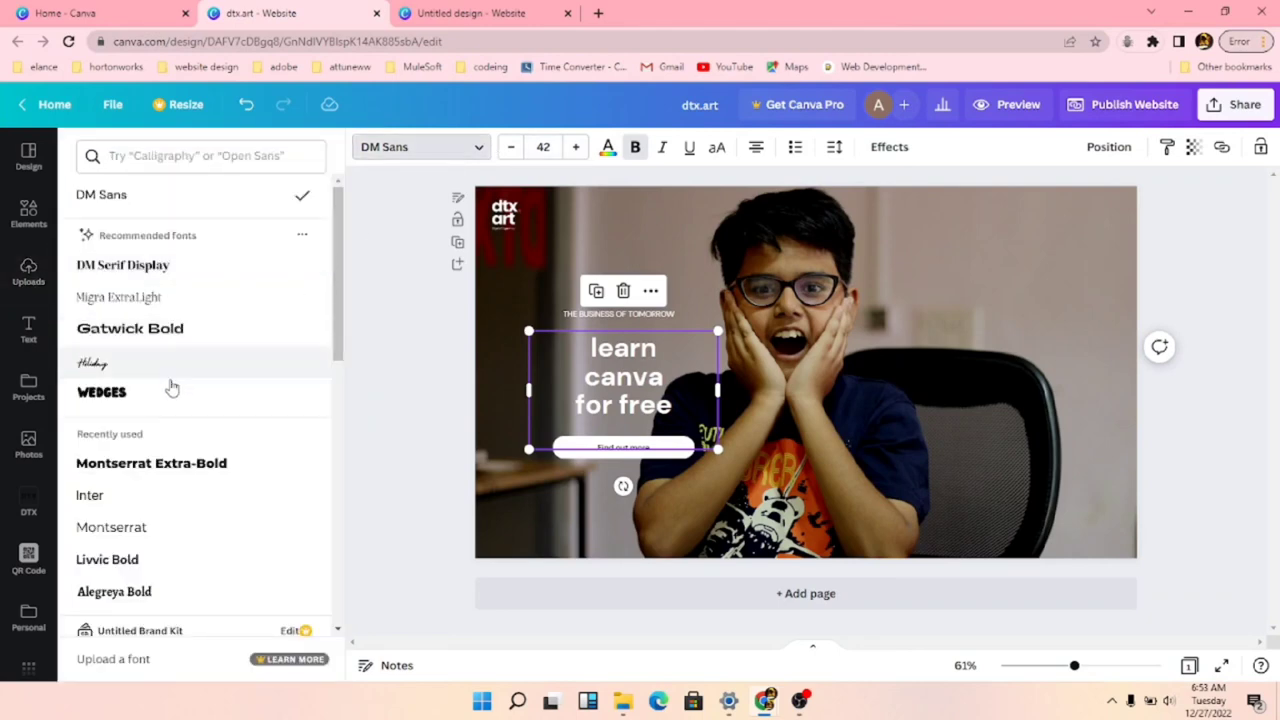
click(178, 463)
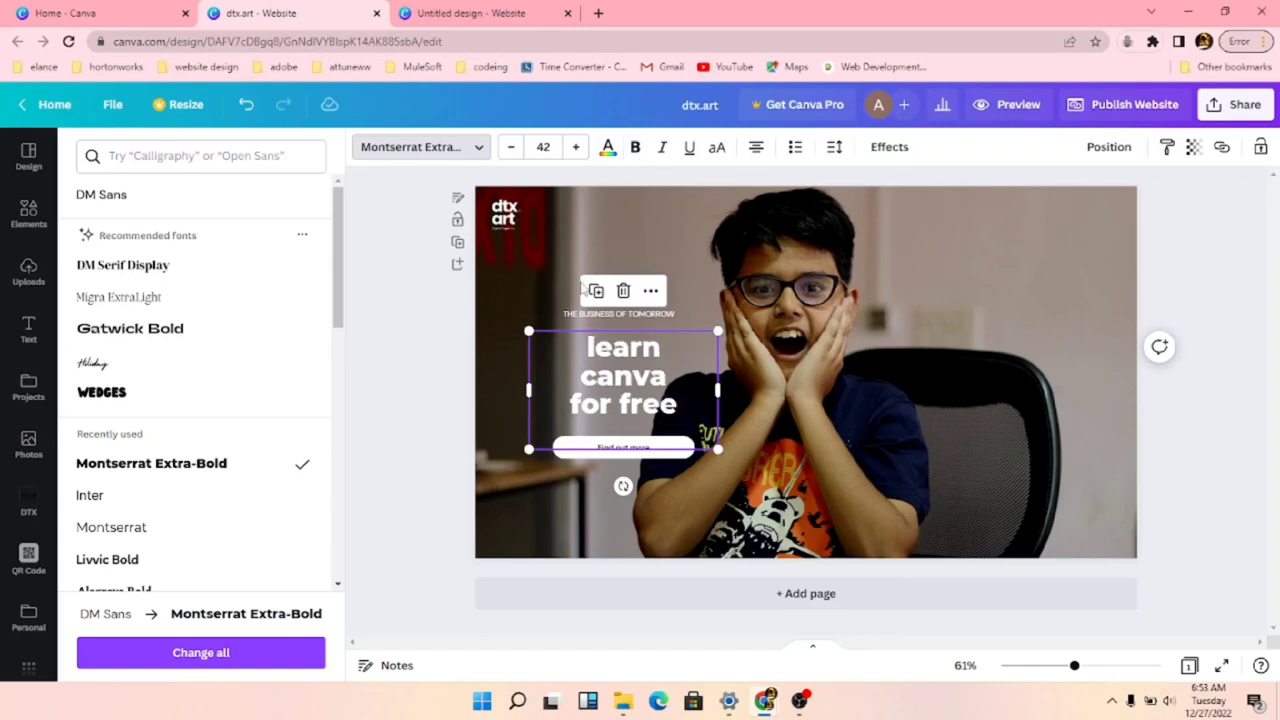
- Left-align the headline and shift it to line up with the left edge of the "Find out more" button
click(756, 148)
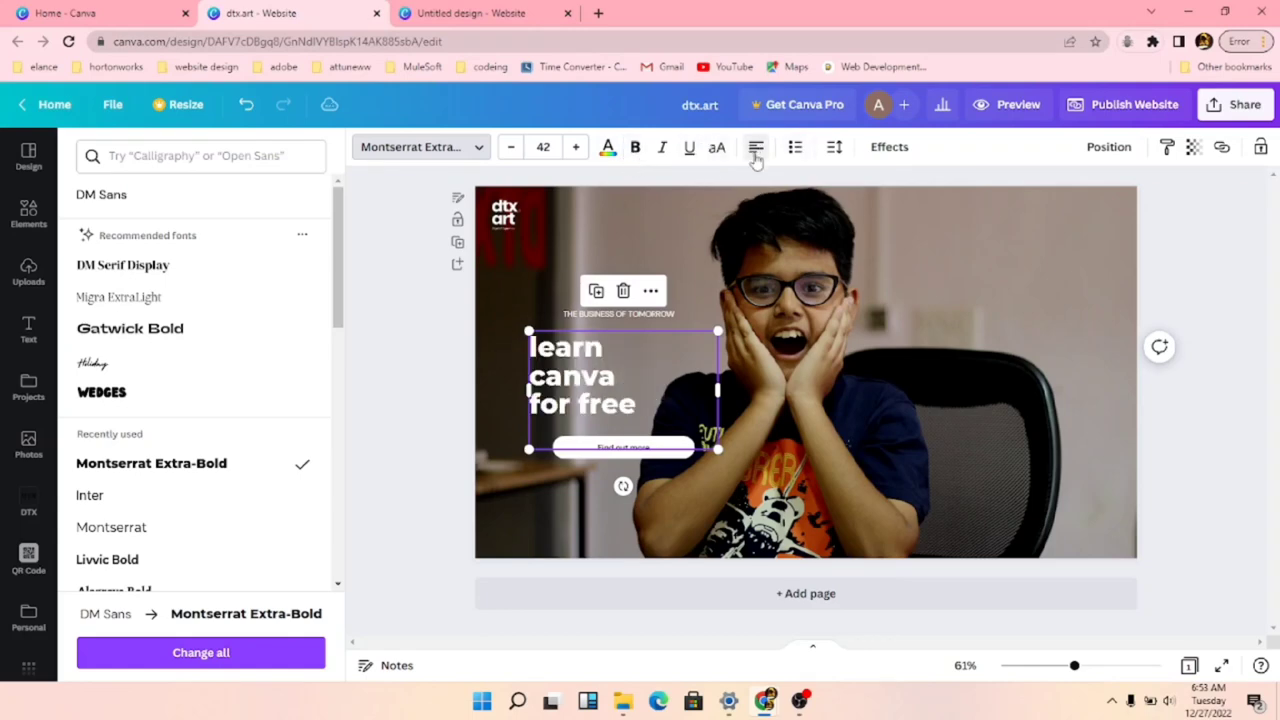
click(466, 423)
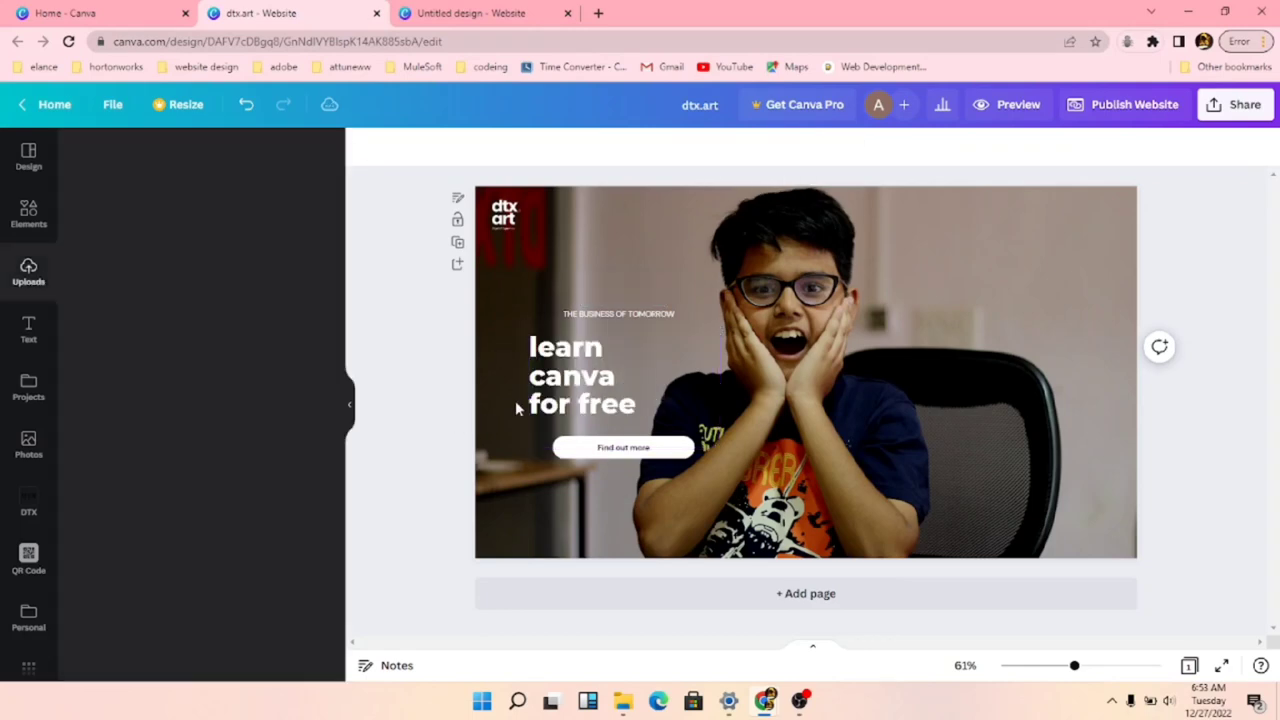
drag(565, 386, 594, 383)
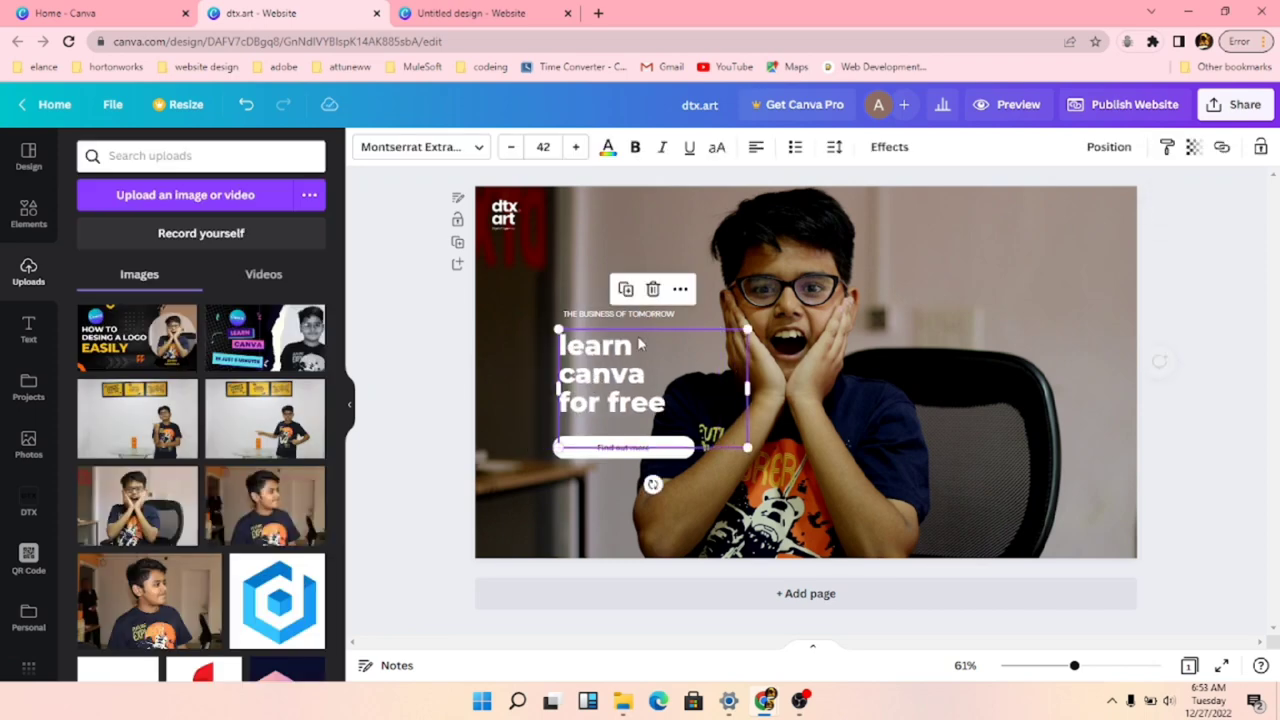
- Set the headline's alignment back to centered and move it so it is centered above the "Find out more" button
click(756, 148)
click(757, 148)
click(757, 148)
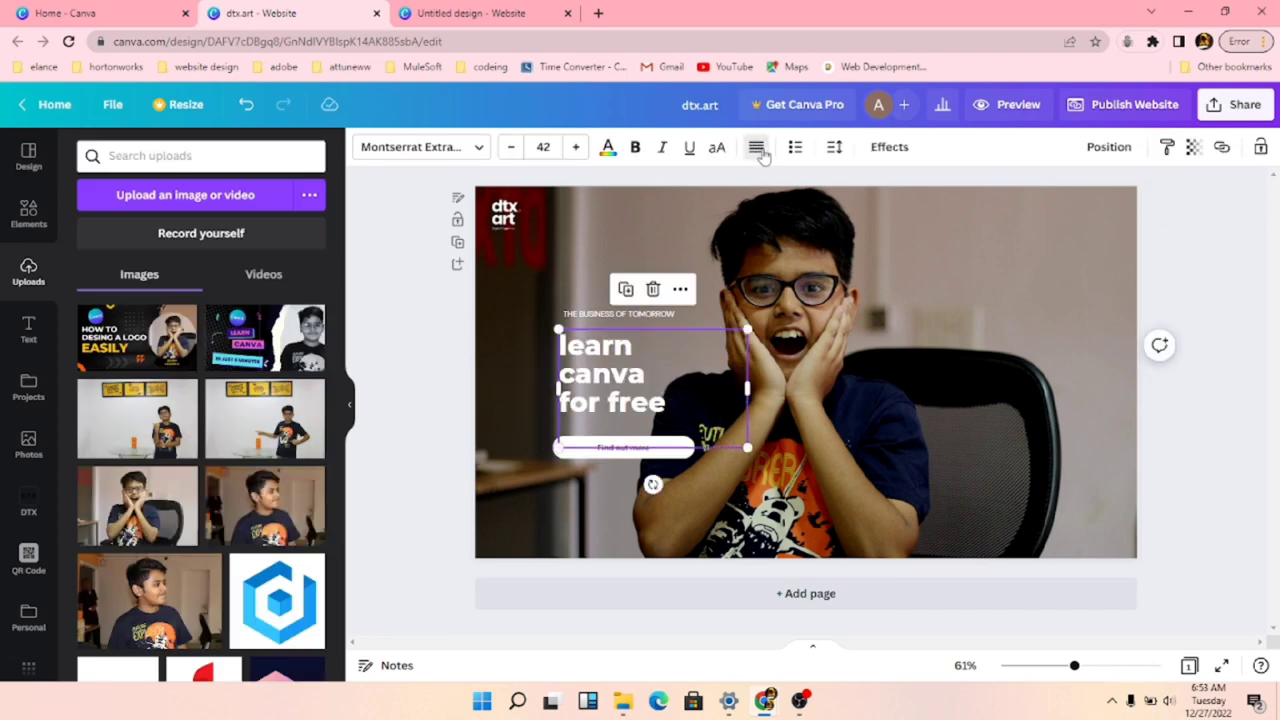
click(757, 150)
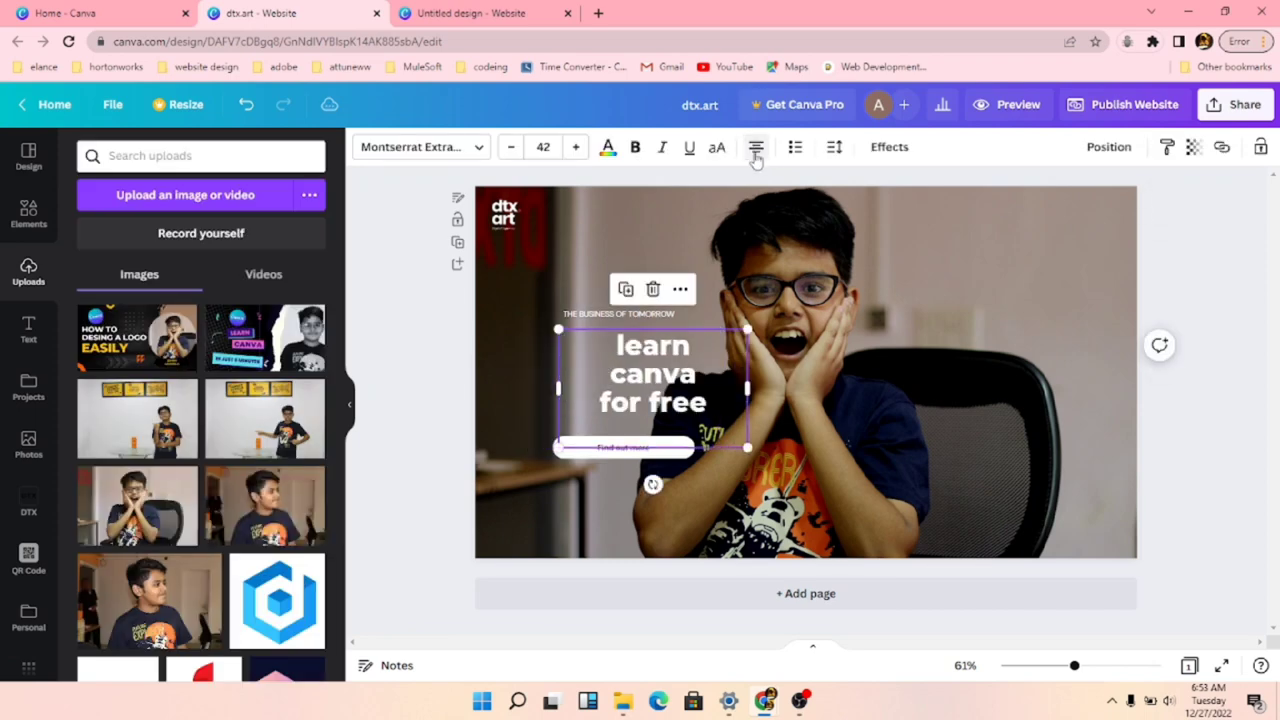
click(468, 350)
click(655, 378)
drag(655, 378, 624, 378)
click(509, 364)
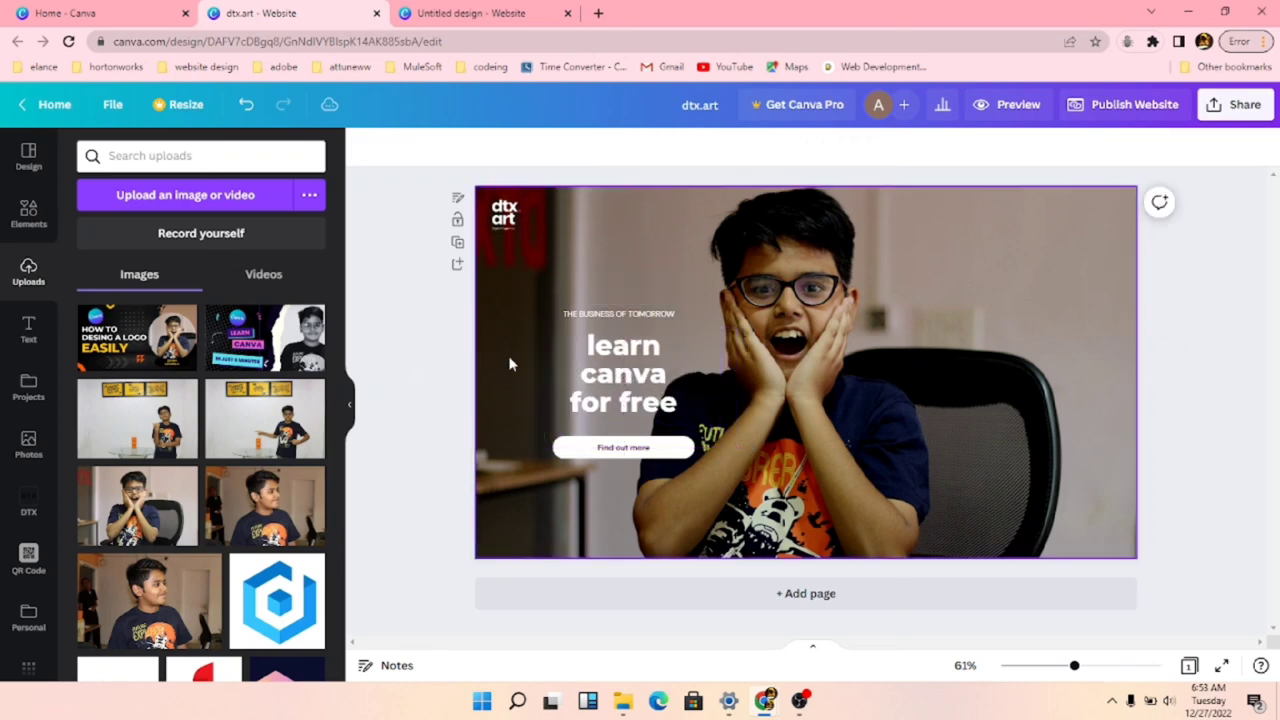
- Color the tagline "THE BUSINESS OF TOMORROW" and the headline with the brand kit's dark red
click(614, 313)
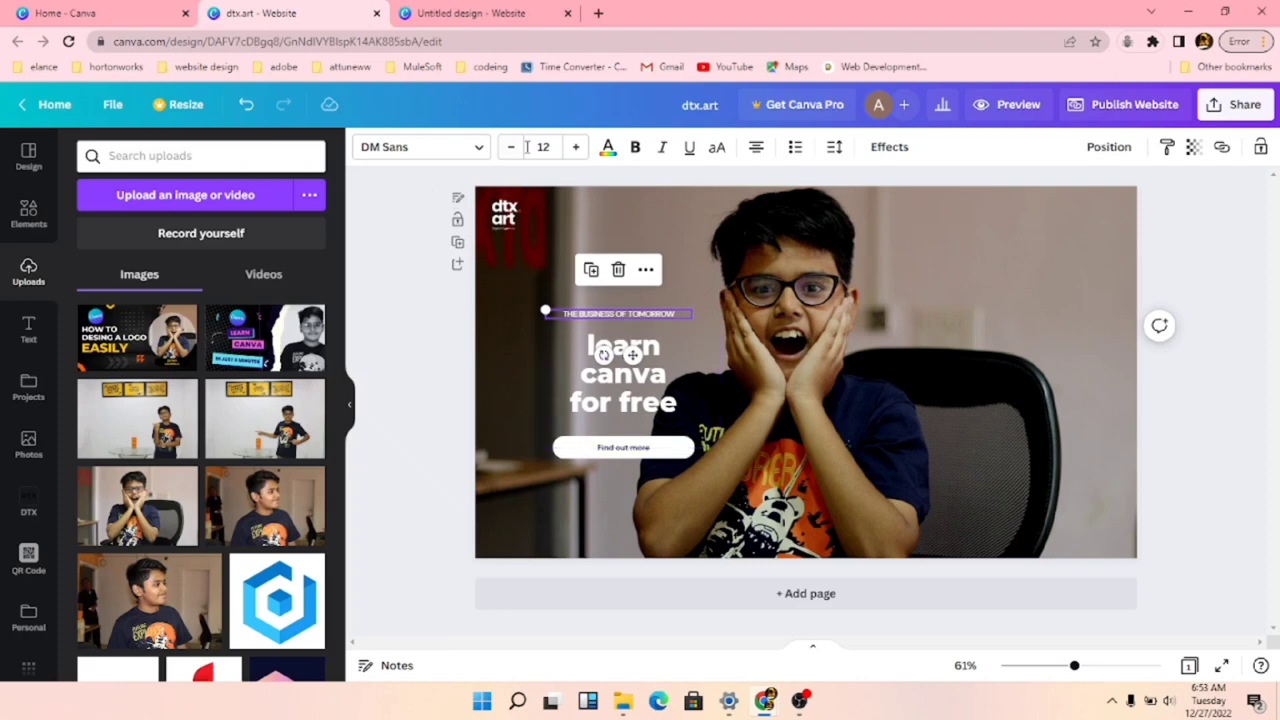
click(607, 150)
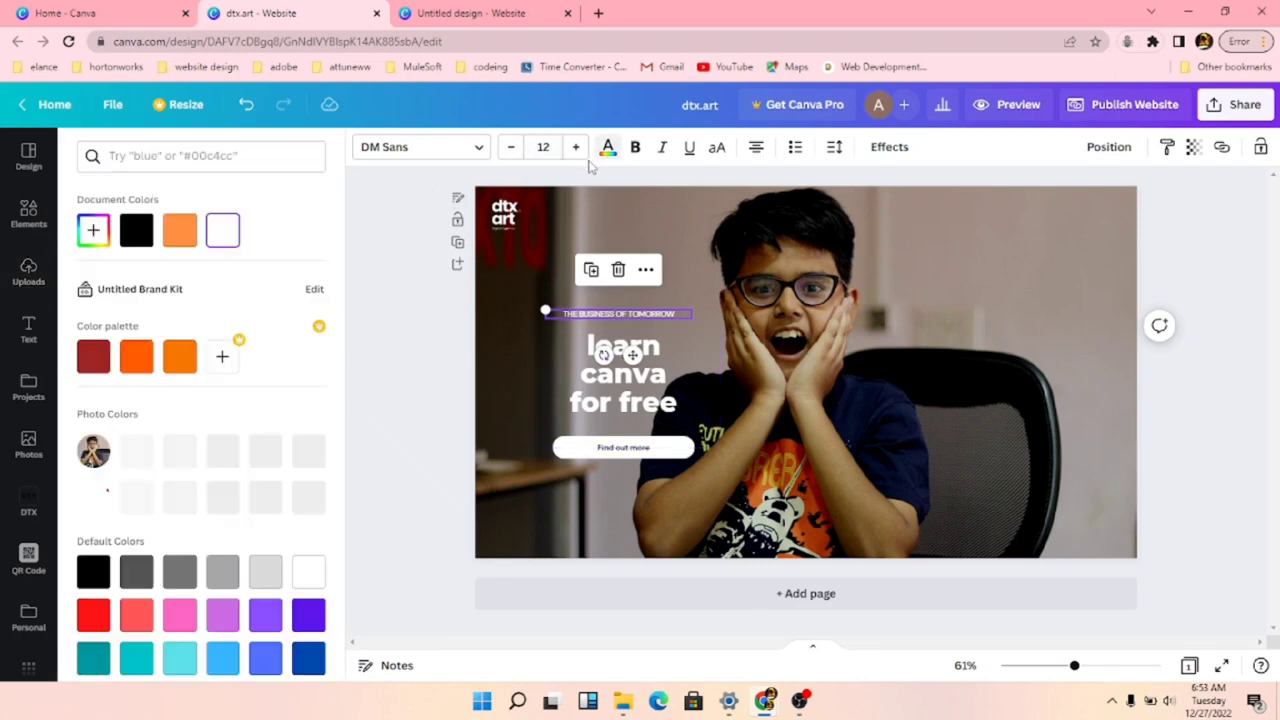
click(95, 358)
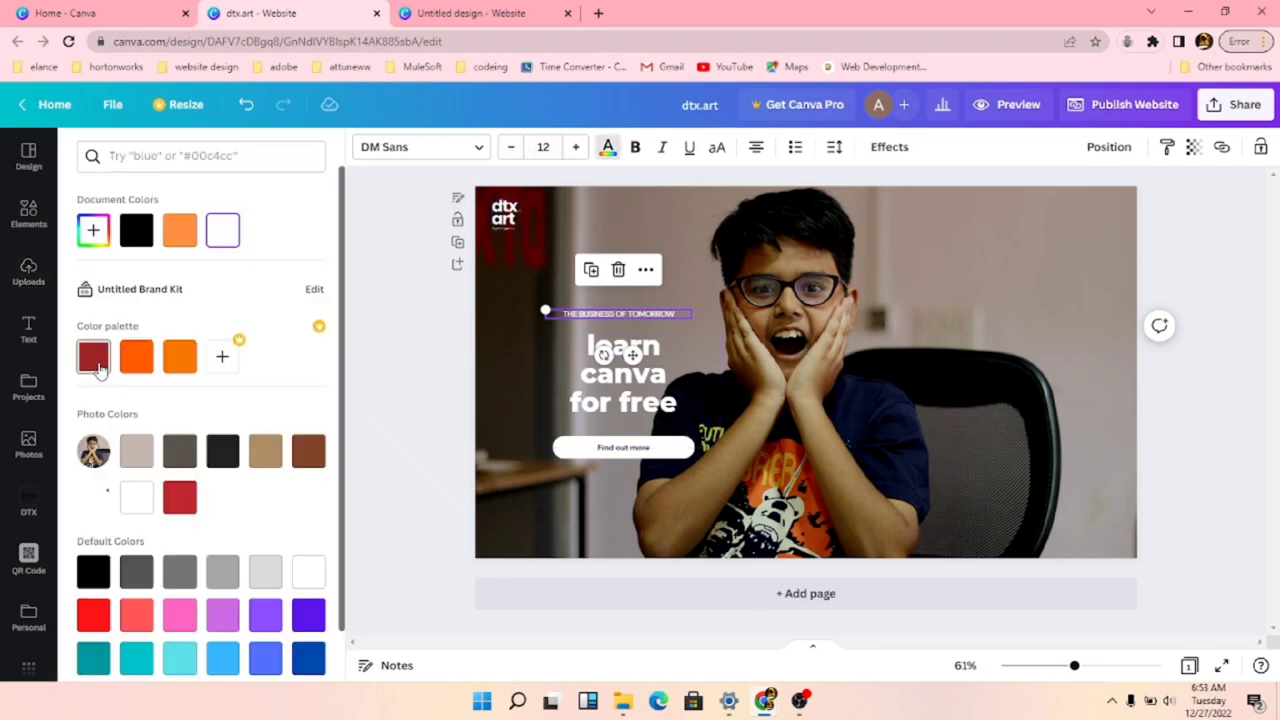
click(621, 415)
click(93, 357)
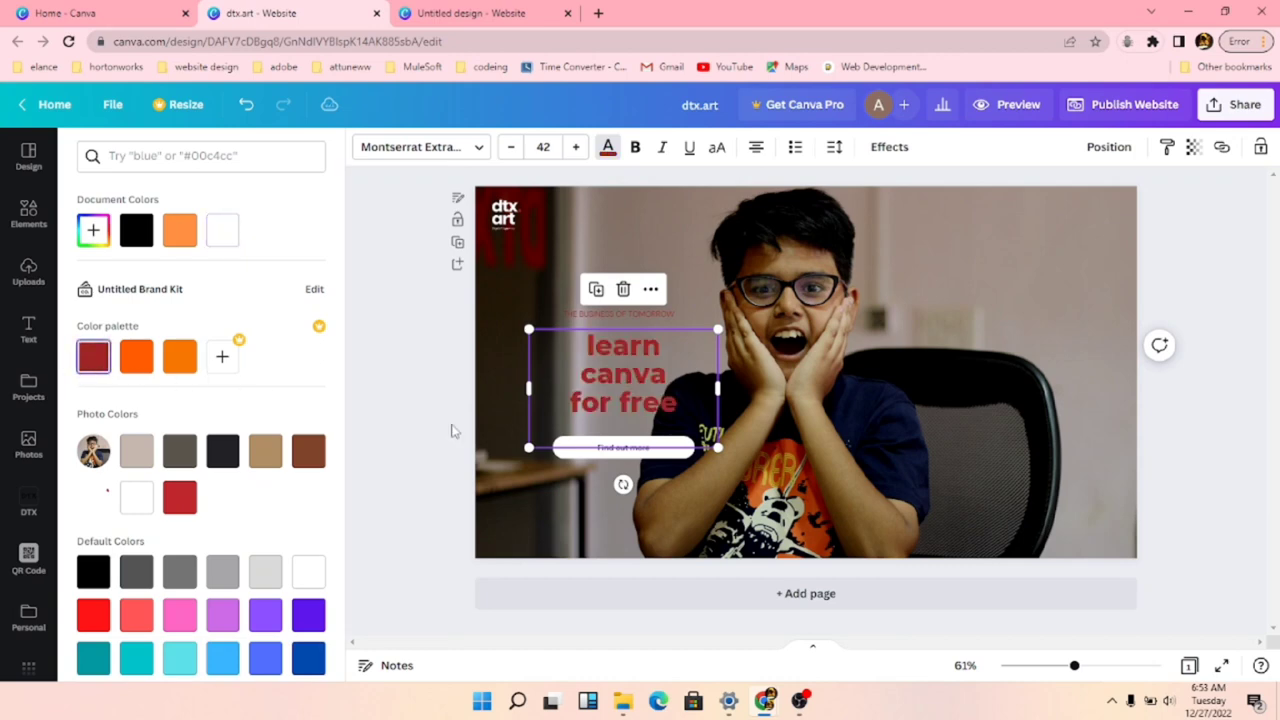
- Color the "Find out more" button text with the brand kit's dark red
click(595, 448)
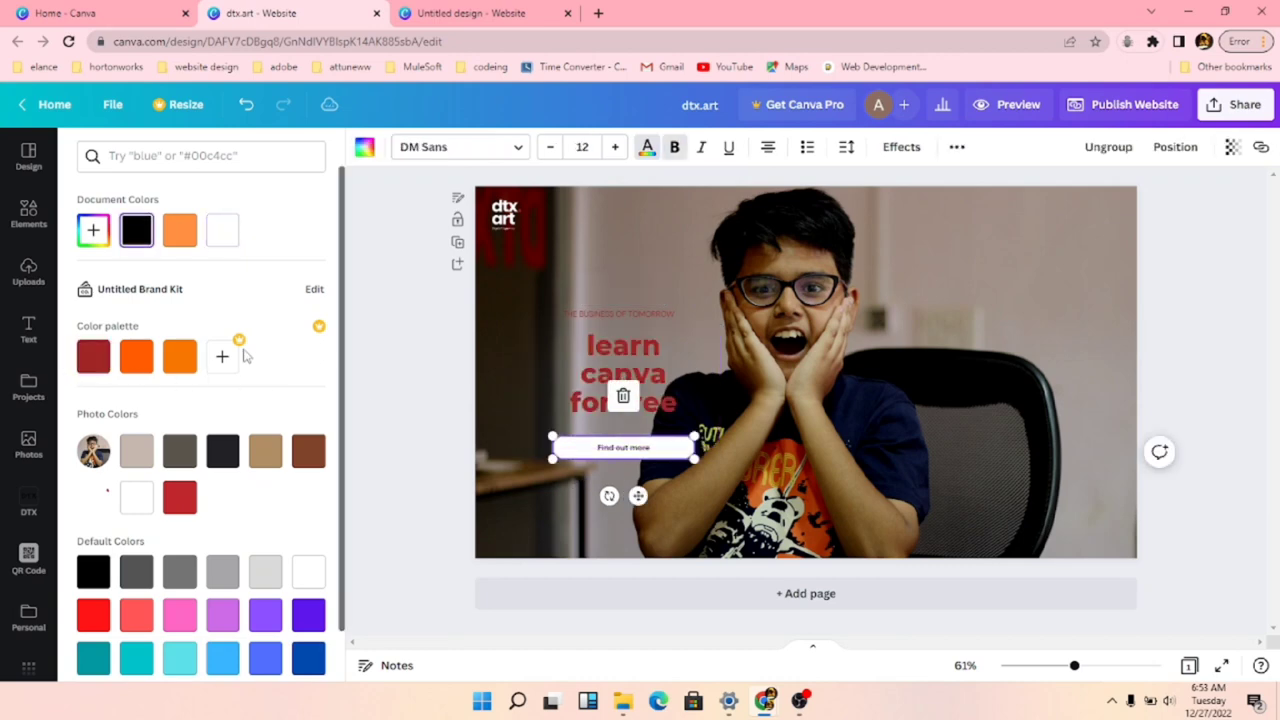
click(93, 357)
scroll(176, 503, down, 1)
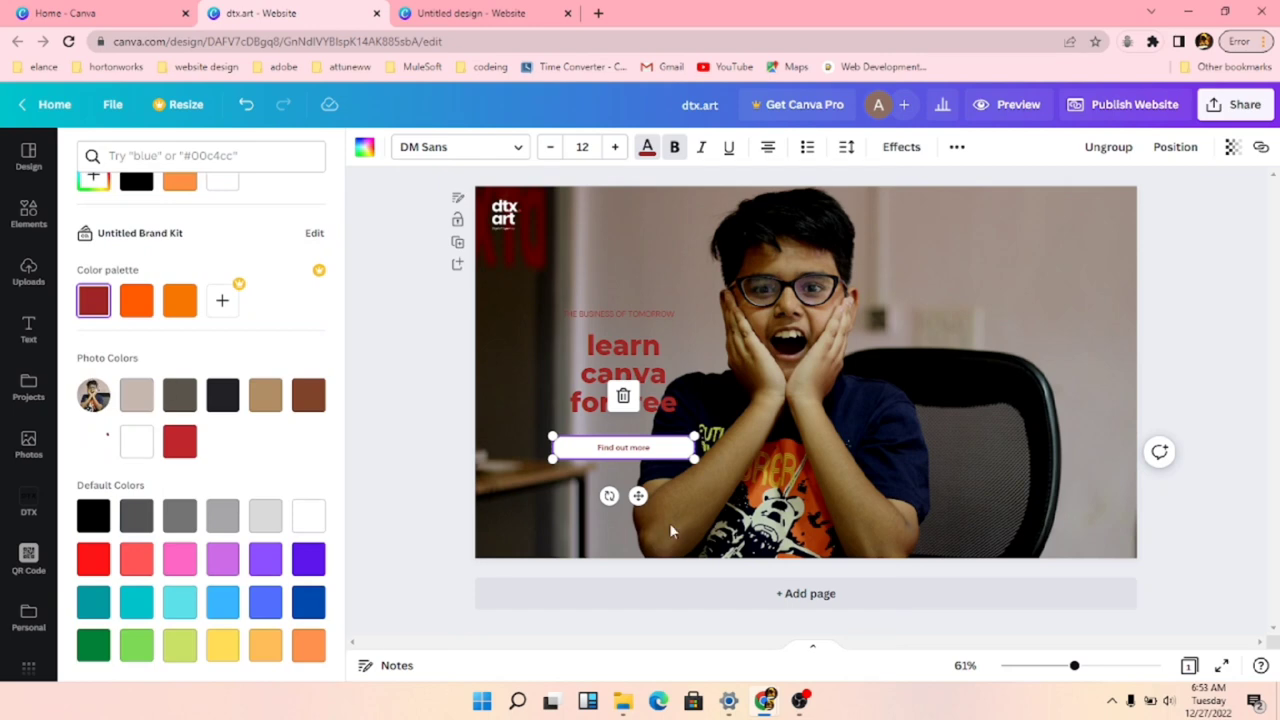
click(585, 490)
click(526, 445)
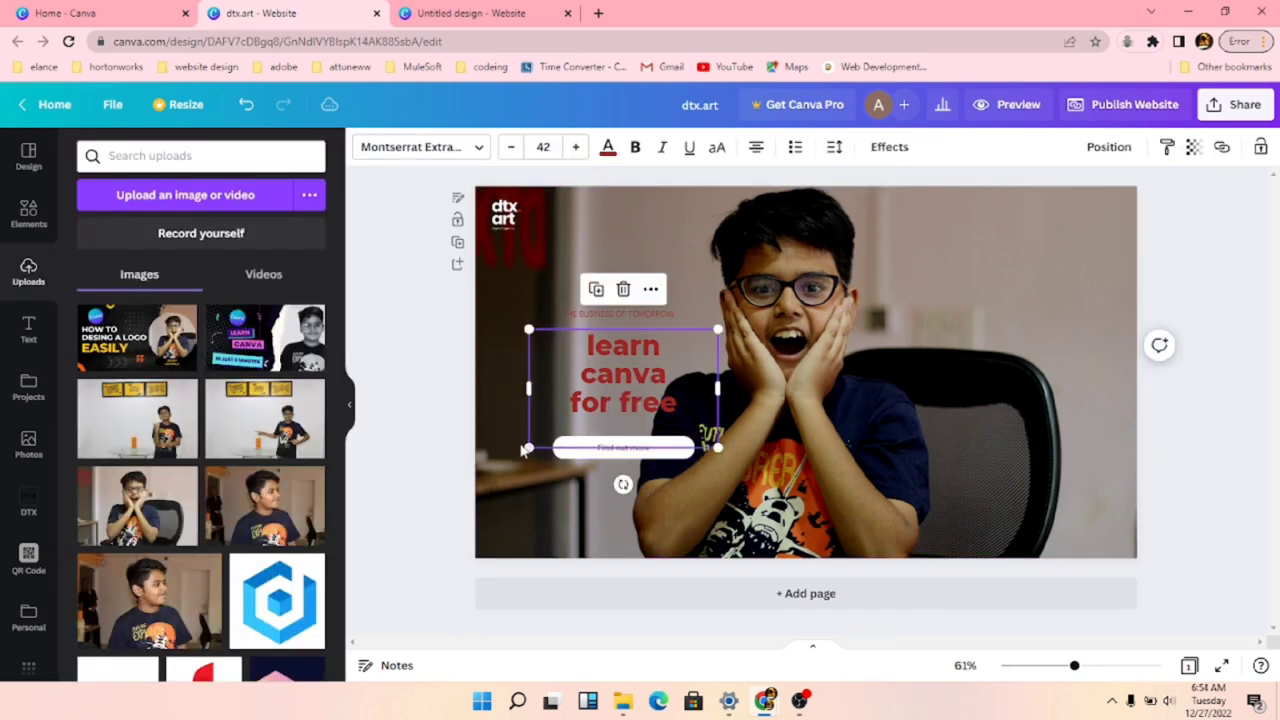
- Try filling the "Find out more" button shape with dark red, and undo that fill
click(565, 455)
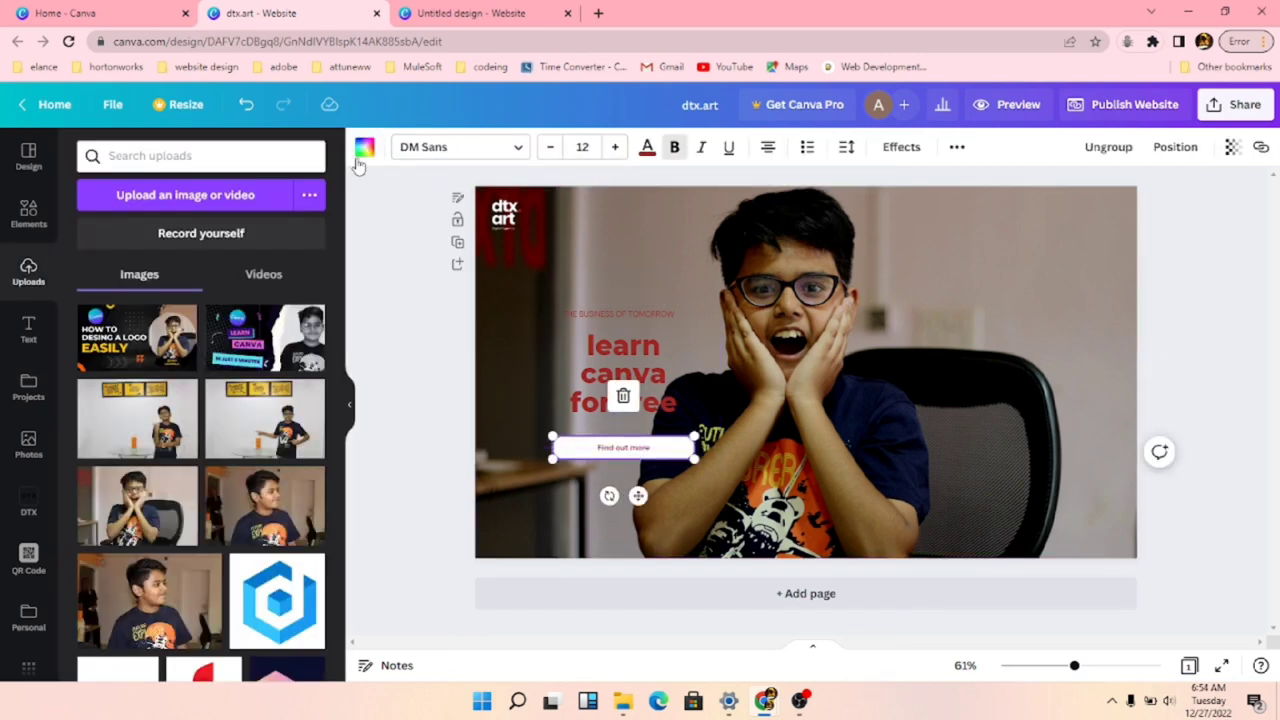
click(364, 148)
click(135, 231)
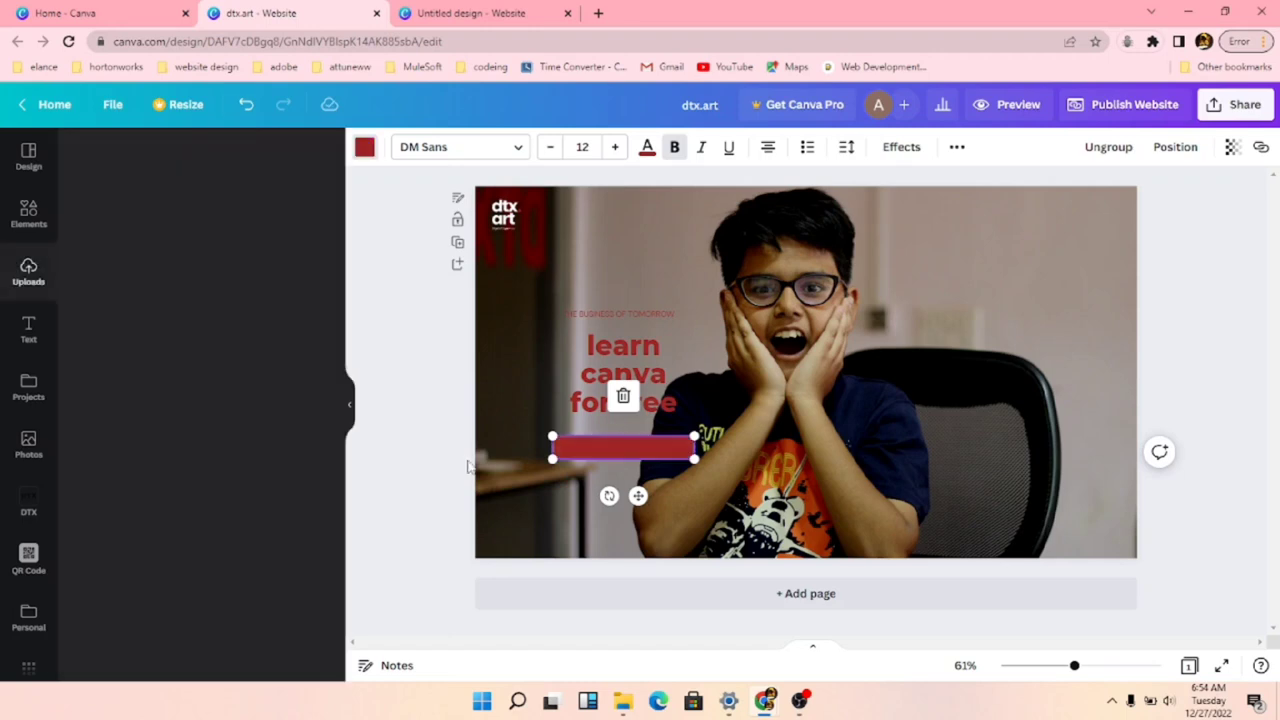
click(468, 466)
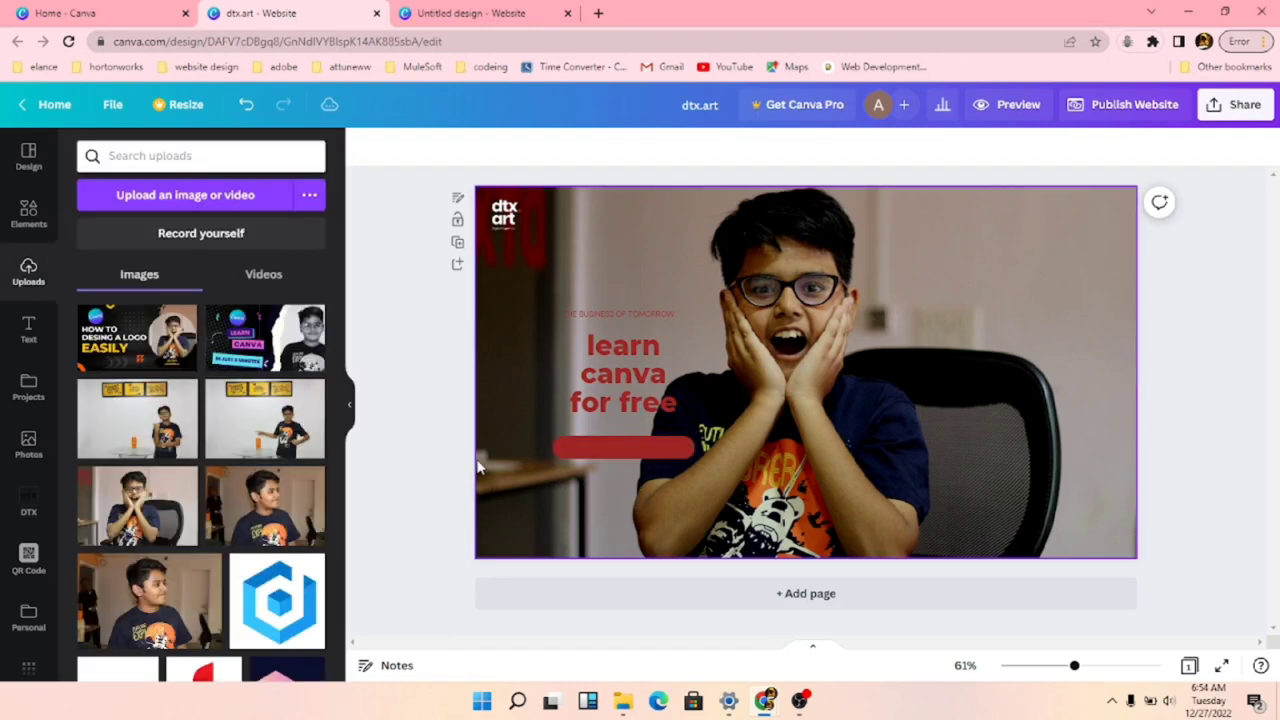
click(572, 458)
click(537, 383)
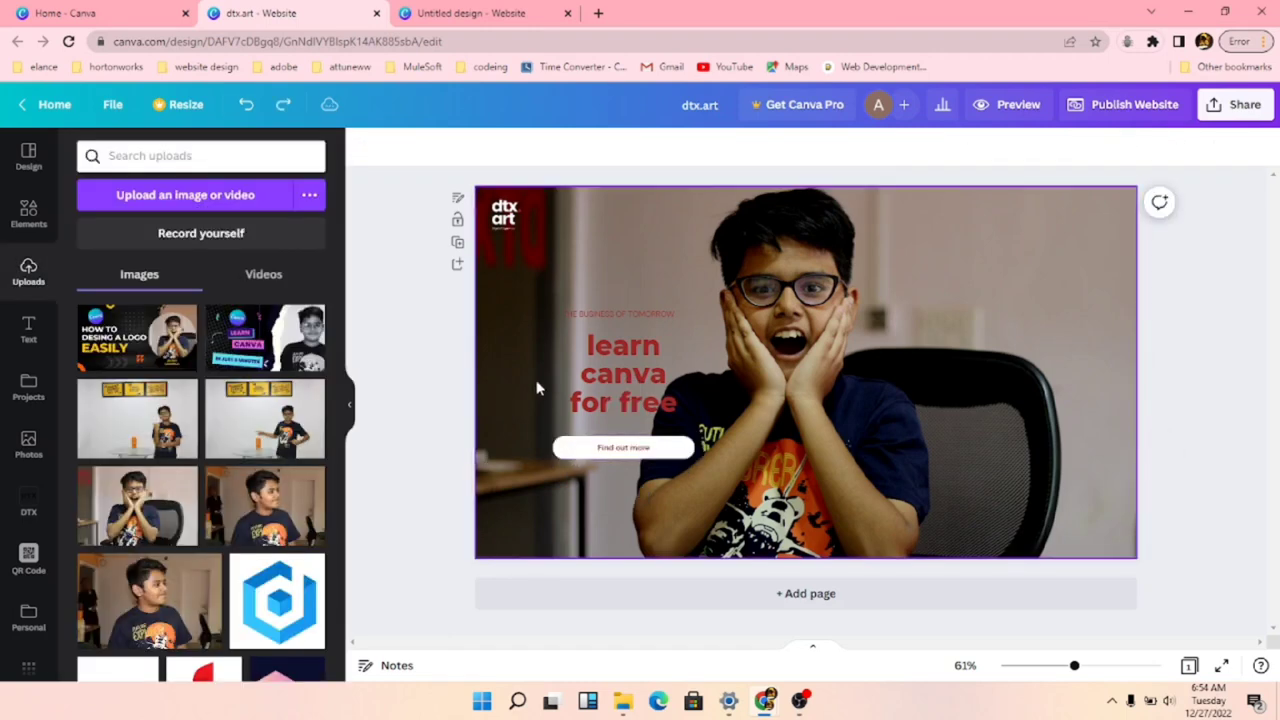
- Move the headline, tagline and button together to the left, in line with the logo's left edge, and group them
click(620, 335)
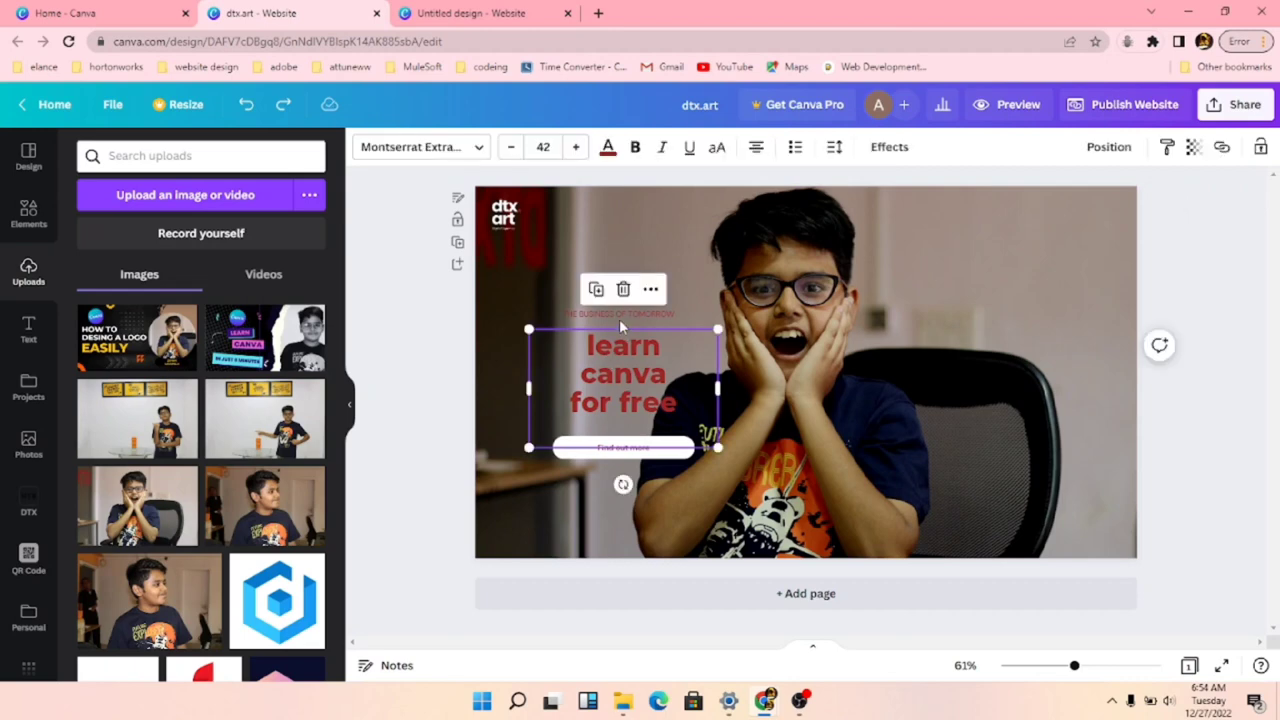
shift+click(613, 315)
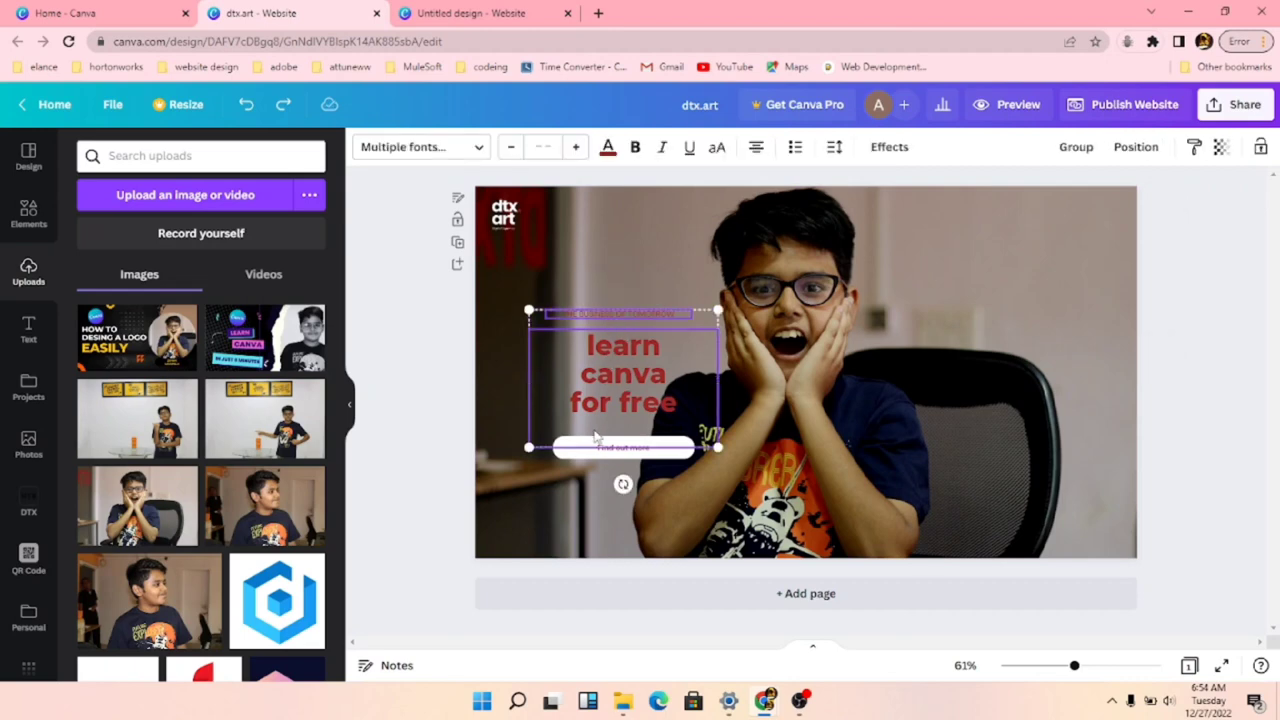
shift+click(612, 450)
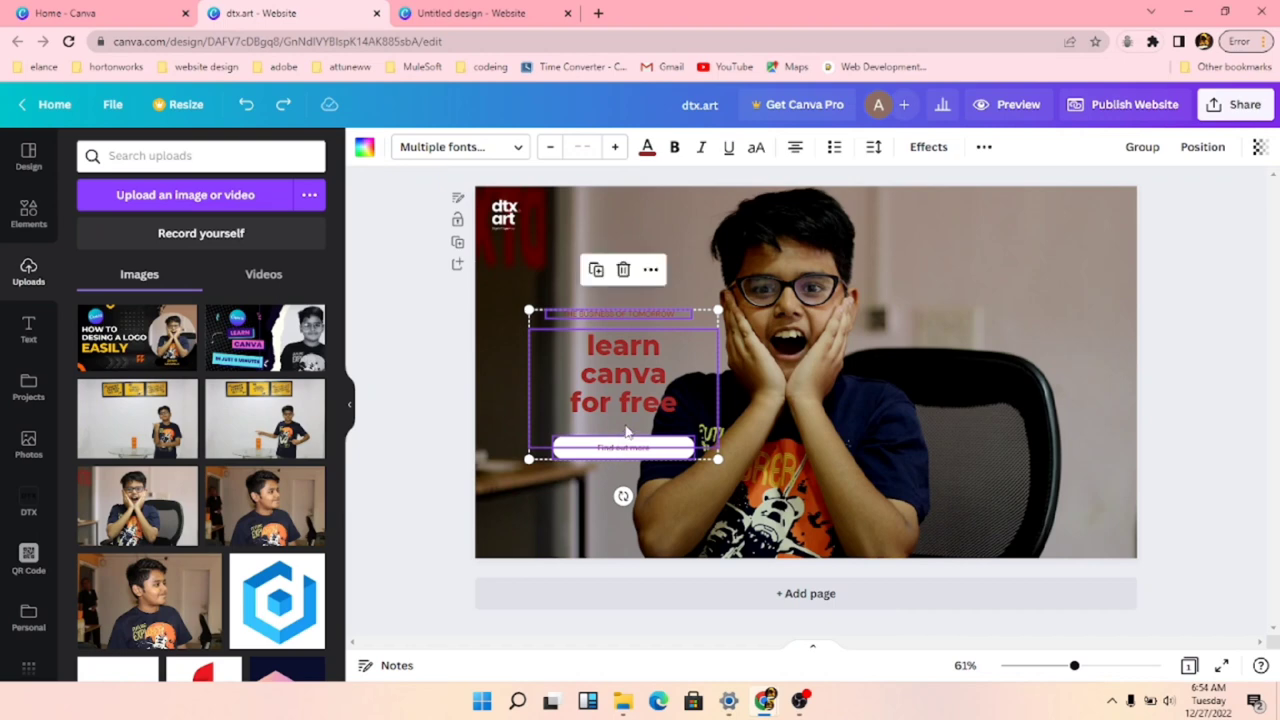
drag(628, 433, 588, 422)
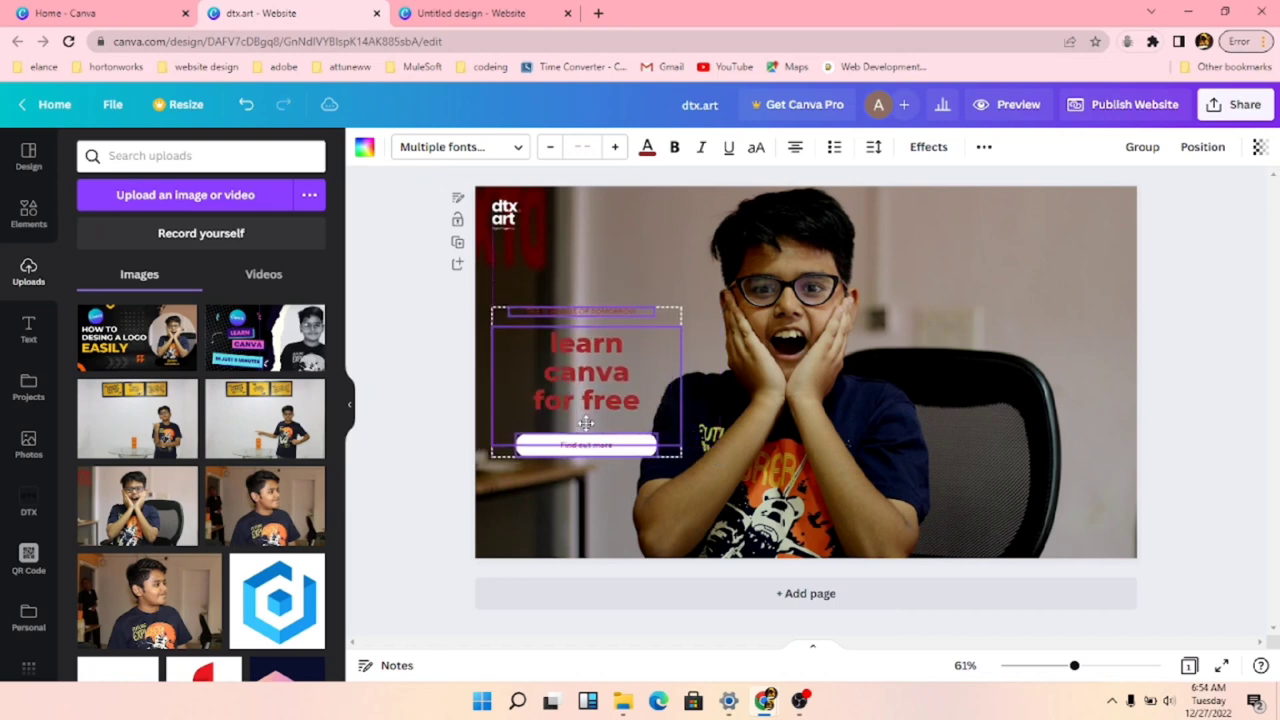
click(1140, 149)
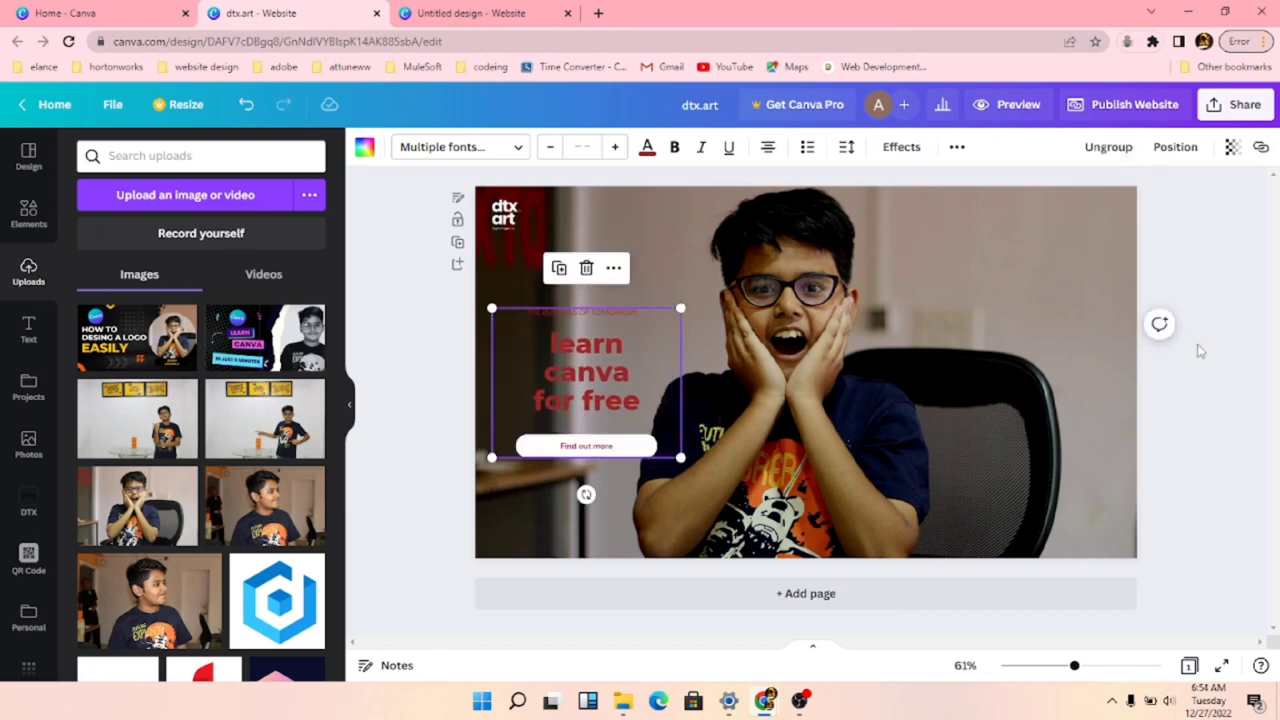
- Color the grouped headline with the brand kit's bright orange and ungroup the headline, tagline and button
click(1031, 399)
click(588, 337)
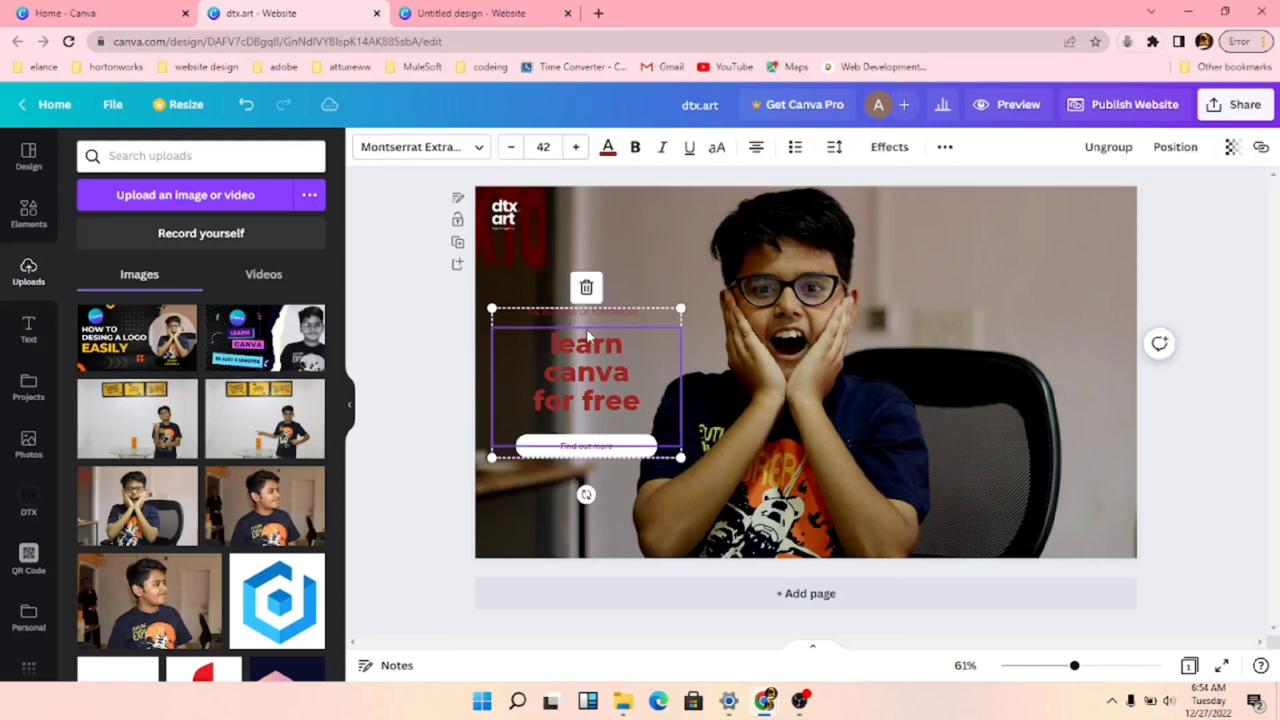
click(607, 148)
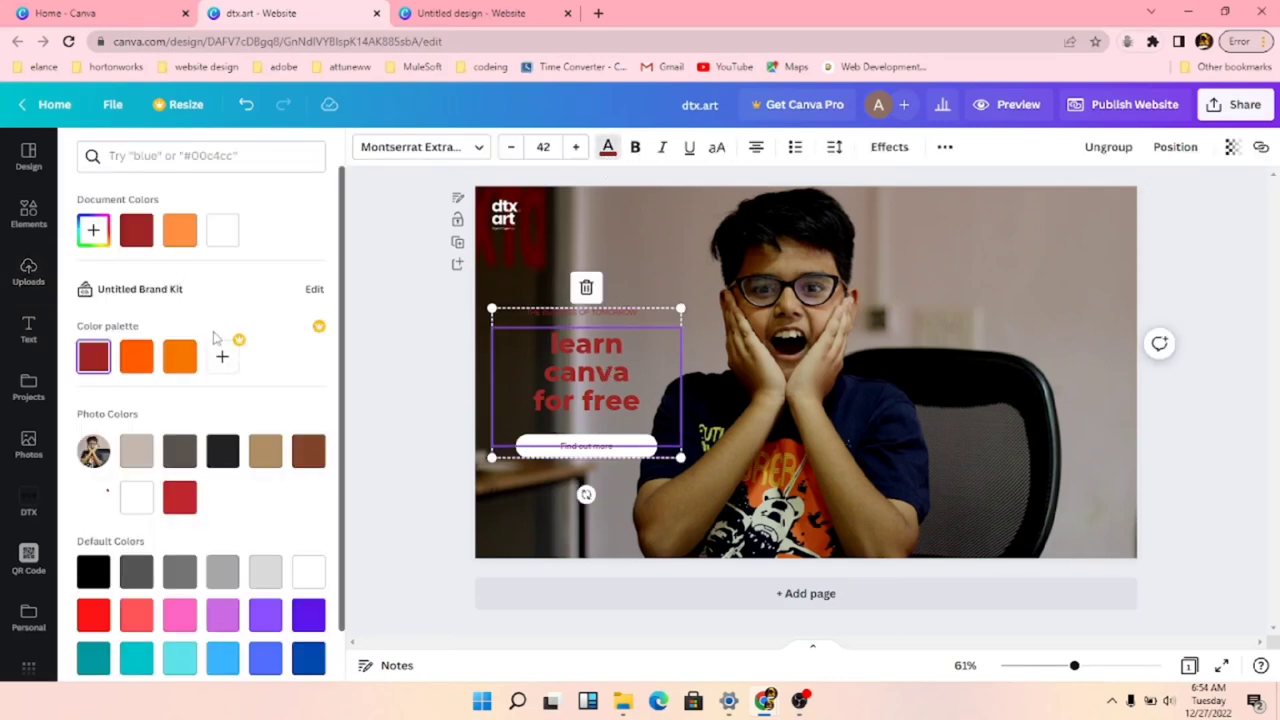
click(137, 357)
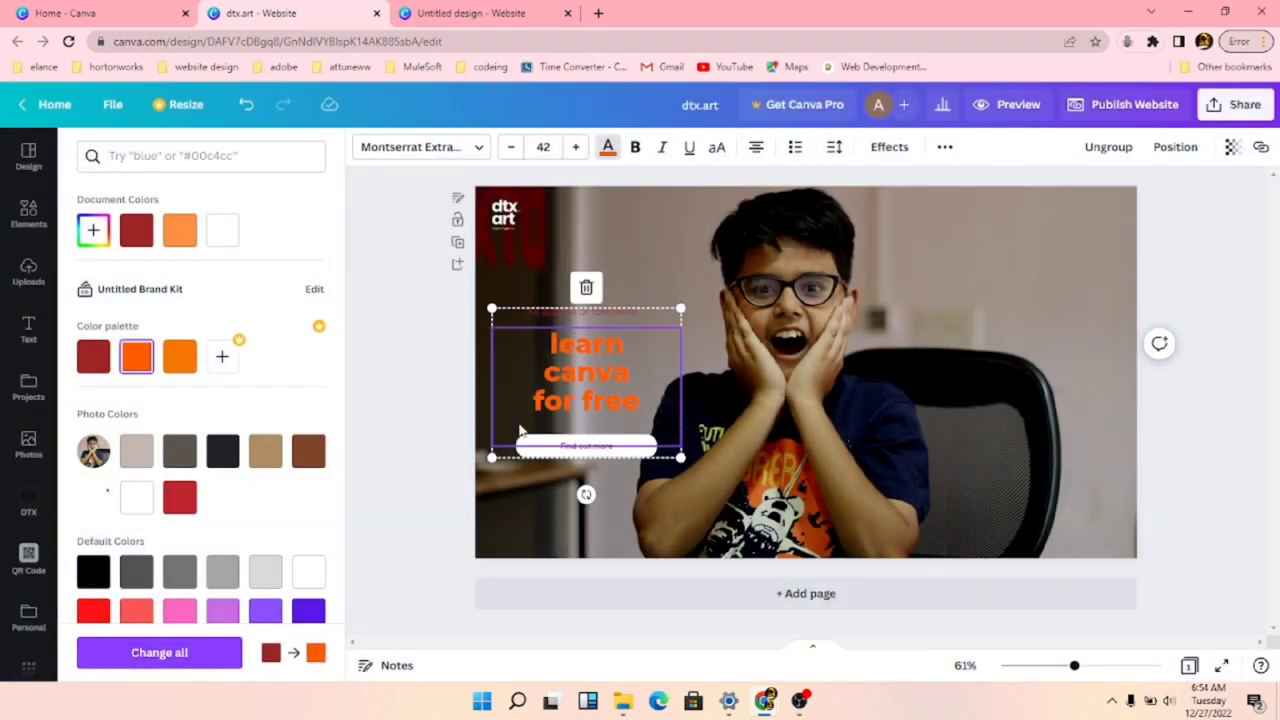
click(1100, 148)
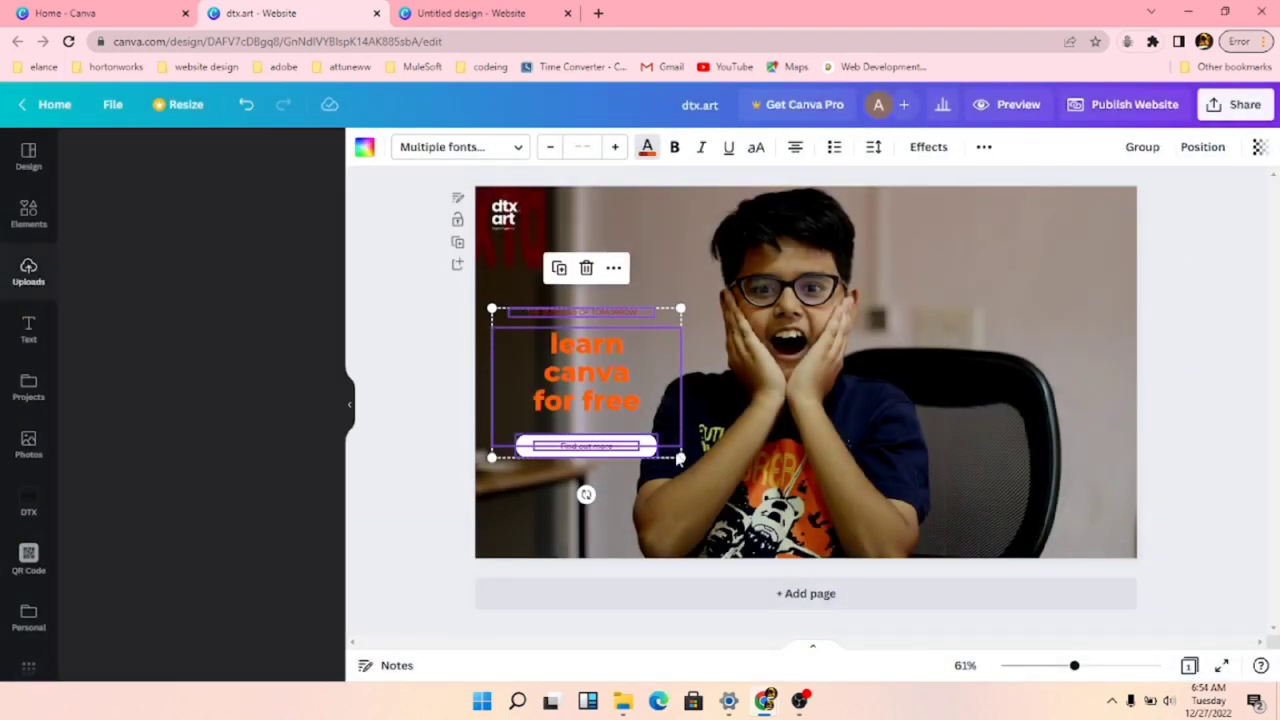
- Enlarge the tagline above the headline to font size 19.5 and reposition it just above the headline
click(1157, 442)
click(583, 303)
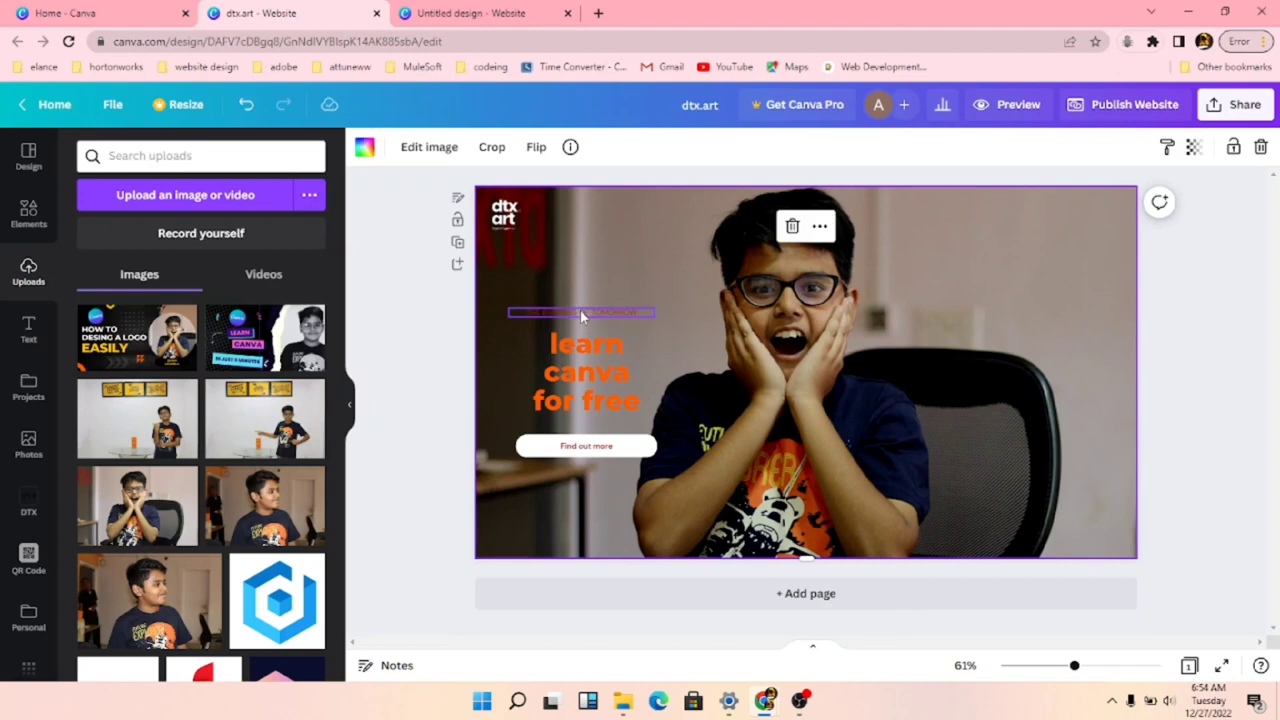
click(580, 312)
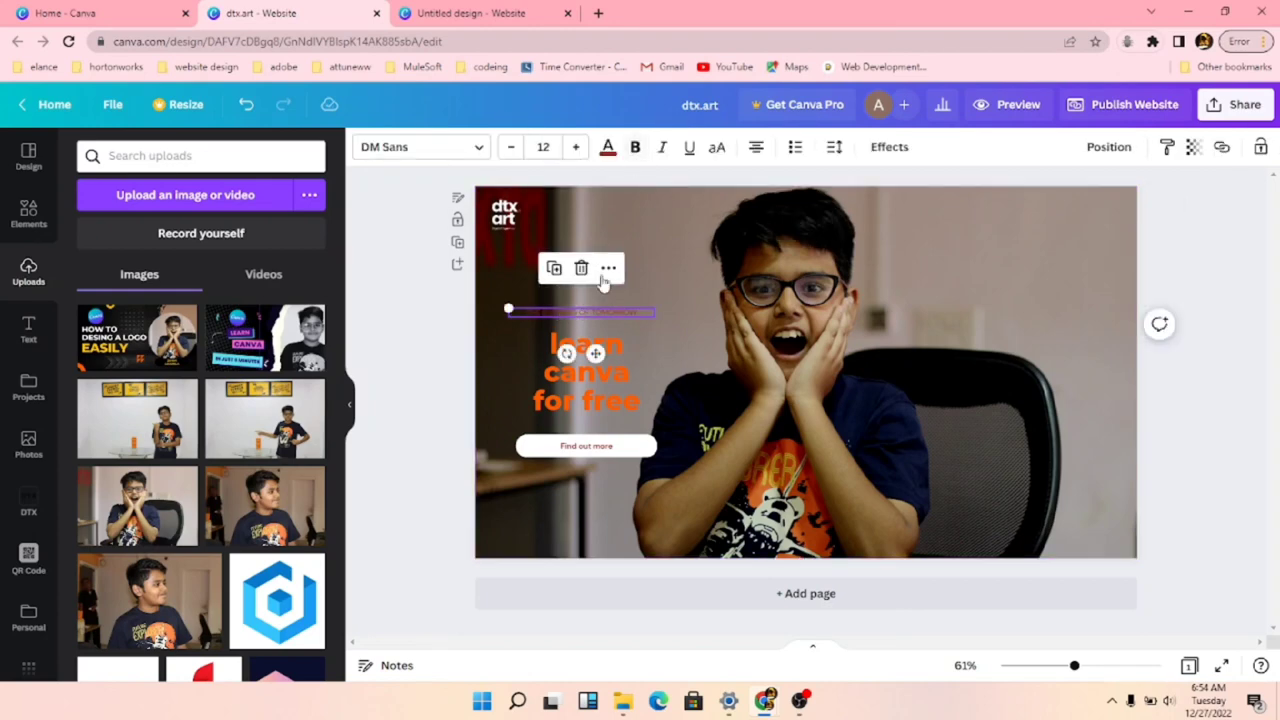
drag(509, 306, 417, 302)
drag(564, 309, 630, 300)
- Replace the tagline text above the headline with "SEE ON YOUTUBE"
double_click(690, 313)
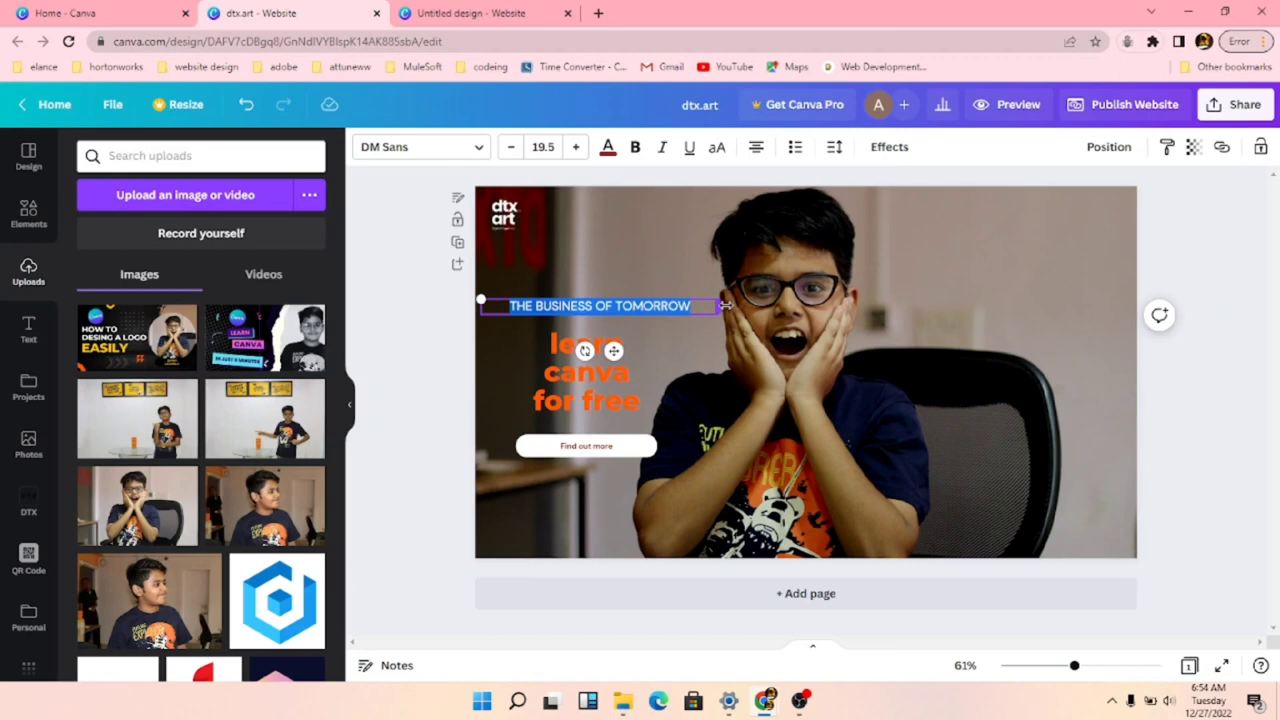
text(WA)
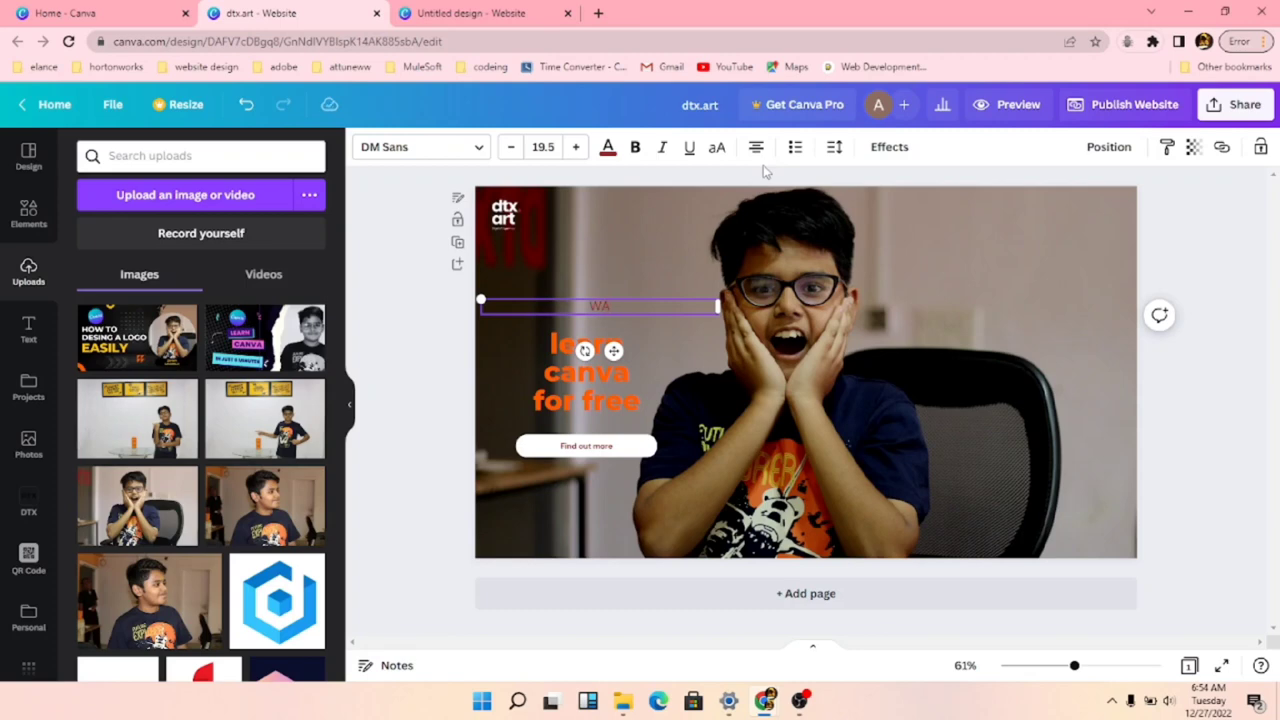
text(TCH ON you)
key(BackSpace)
key(BackSpace)
key(BackSpace)
key(BackSpace)
text(y)
key(BackSpace)
key(BackSpace)
text(youtube)
click(452, 416)
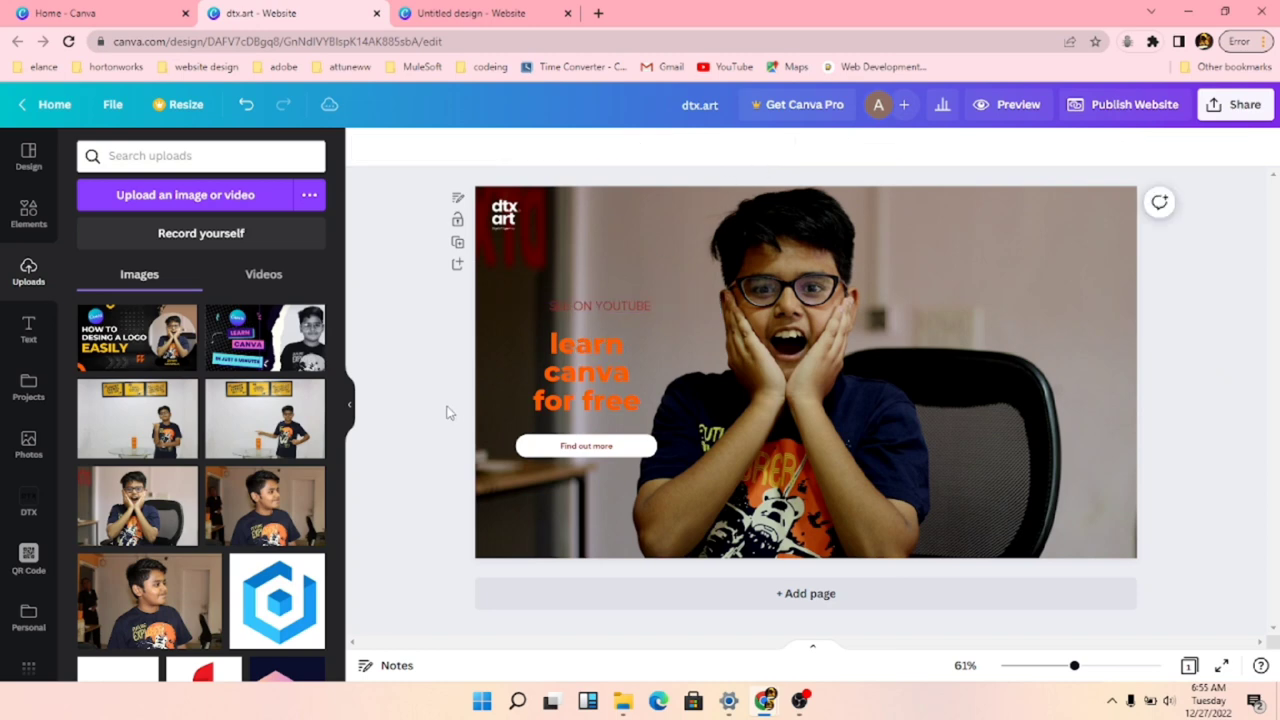
- Try tan, red and black on the "learn canva for free" headline, and settle on white
click(555, 390)
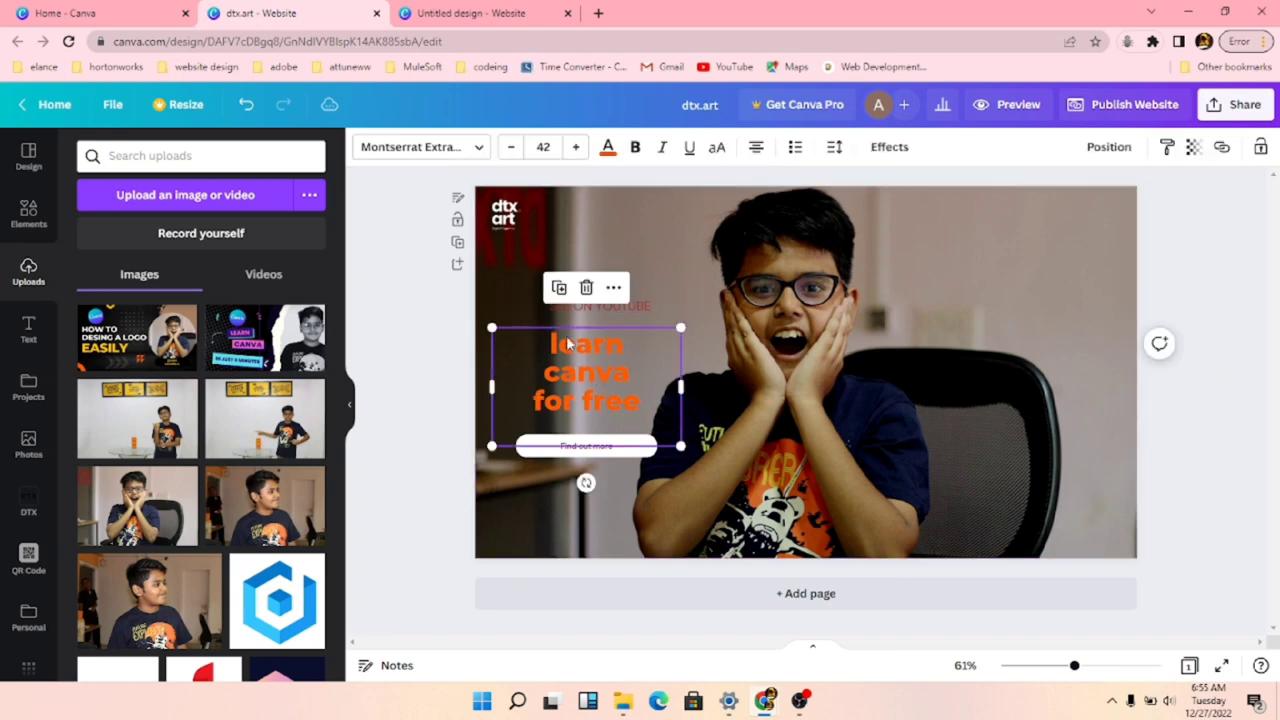
click(607, 147)
click(253, 458)
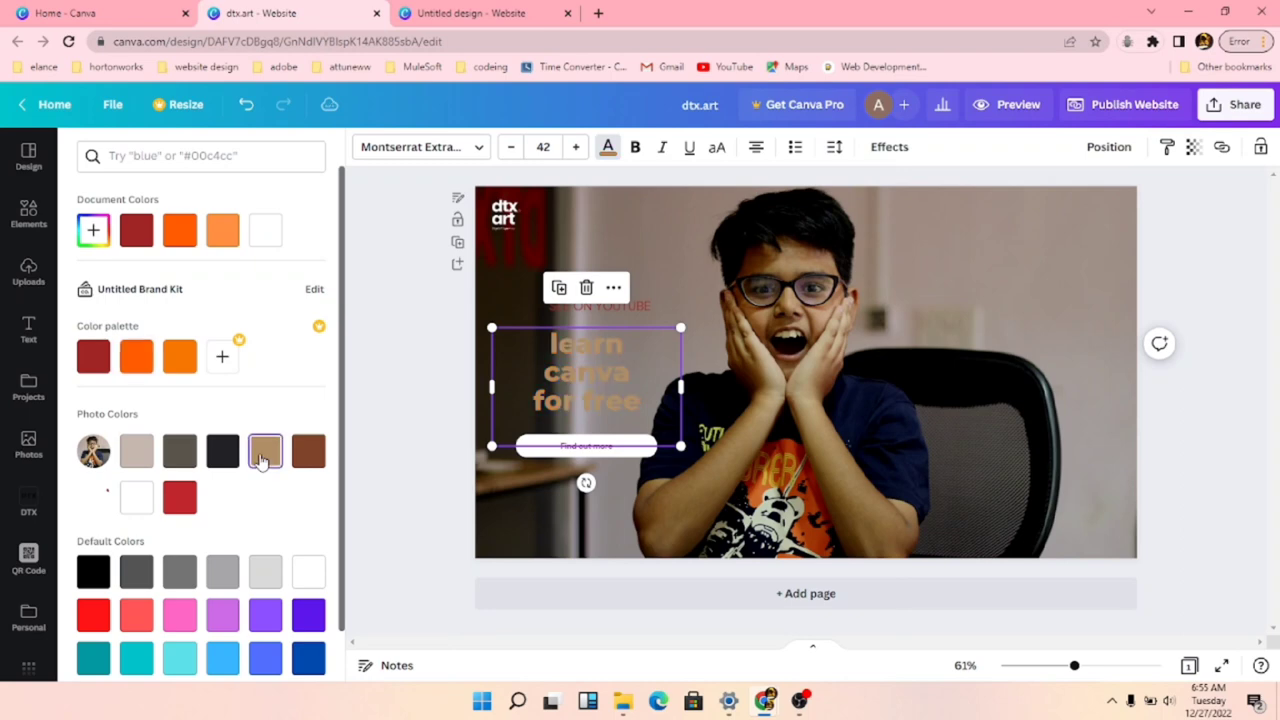
click(177, 508)
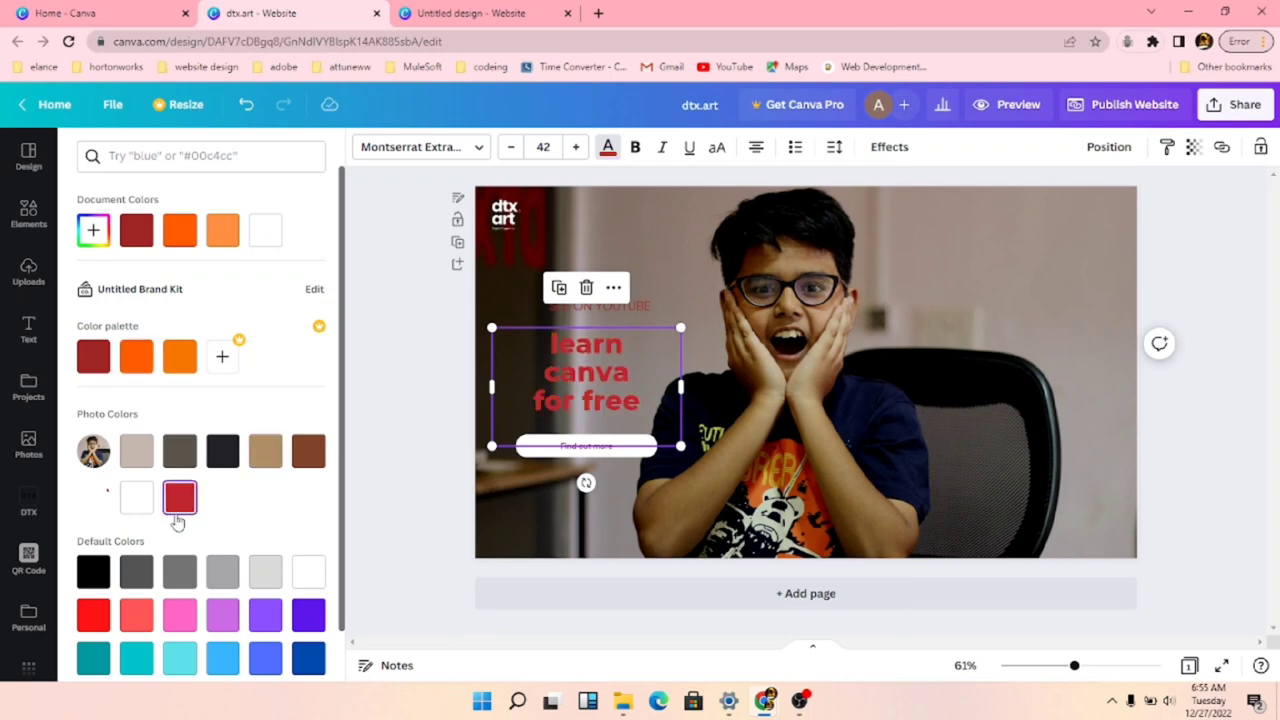
click(223, 571)
click(95, 571)
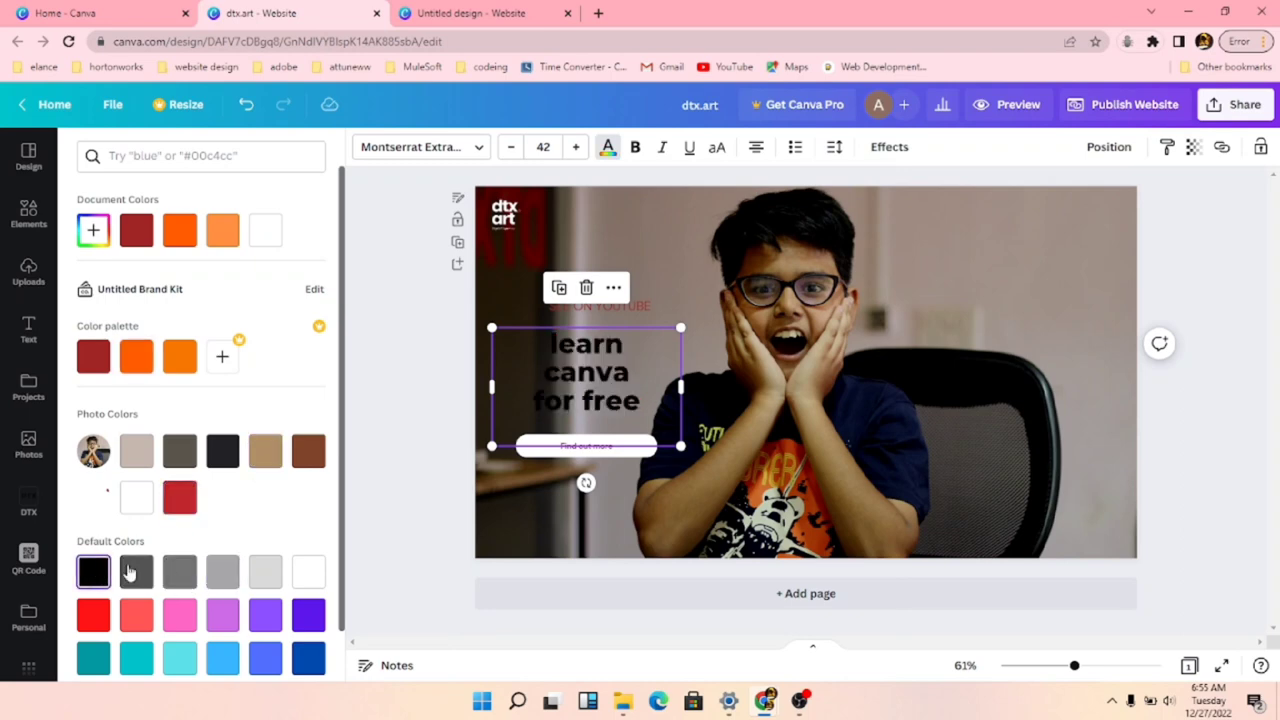
click(308, 571)
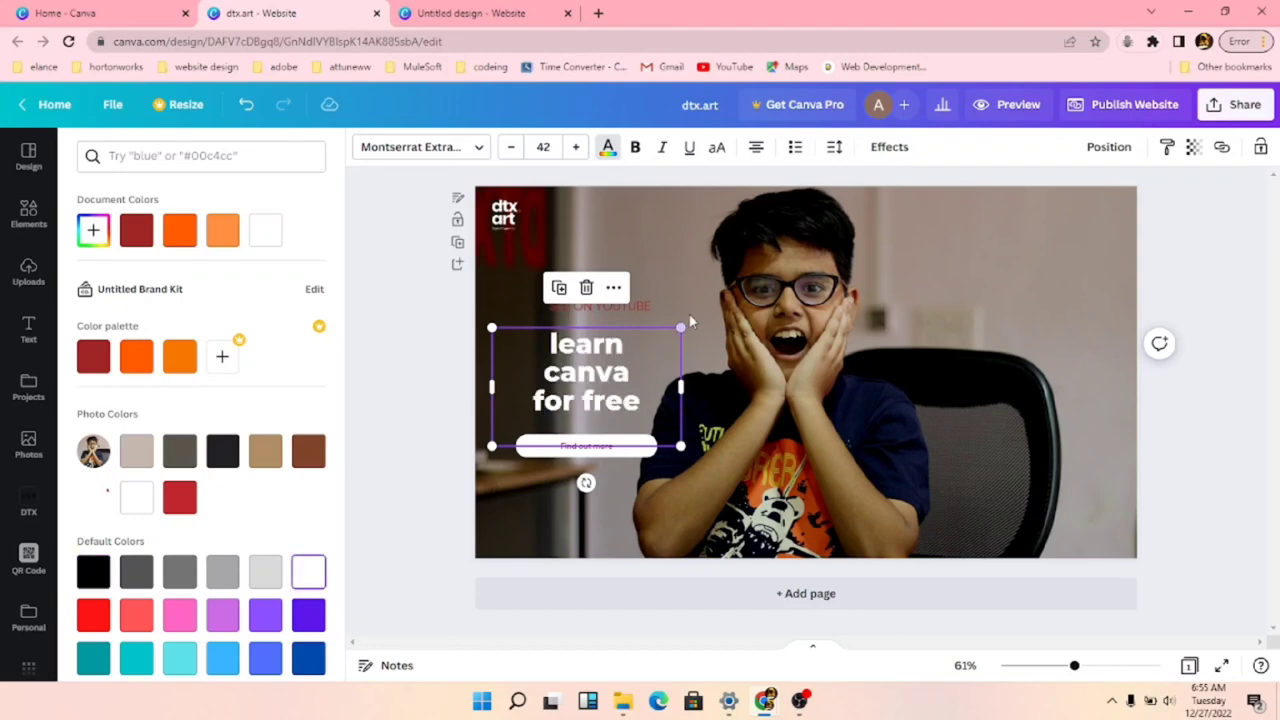
- Color the "SEE ON YOUTUBE" tagline white
click(637, 305)
click(93, 571)
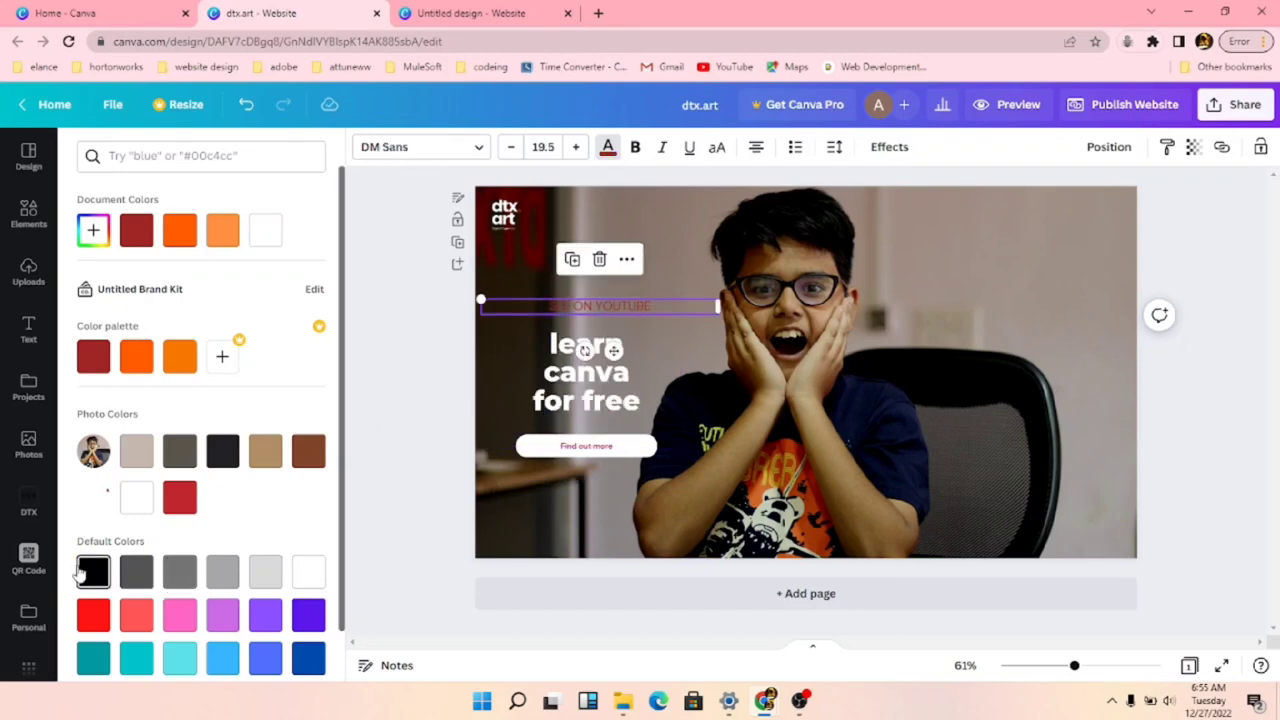
click(307, 573)
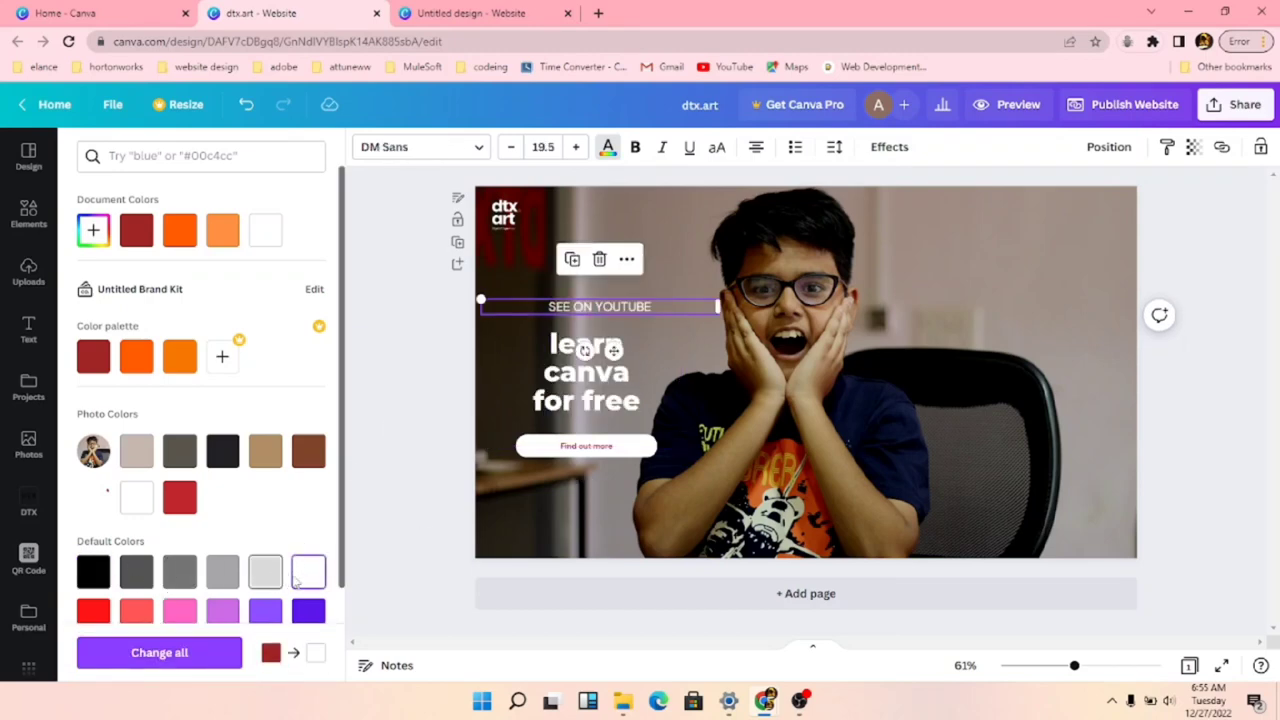
- Replace the "Find out more" button text with "lEARN MORE" and turn off its bold style
click(586, 446)
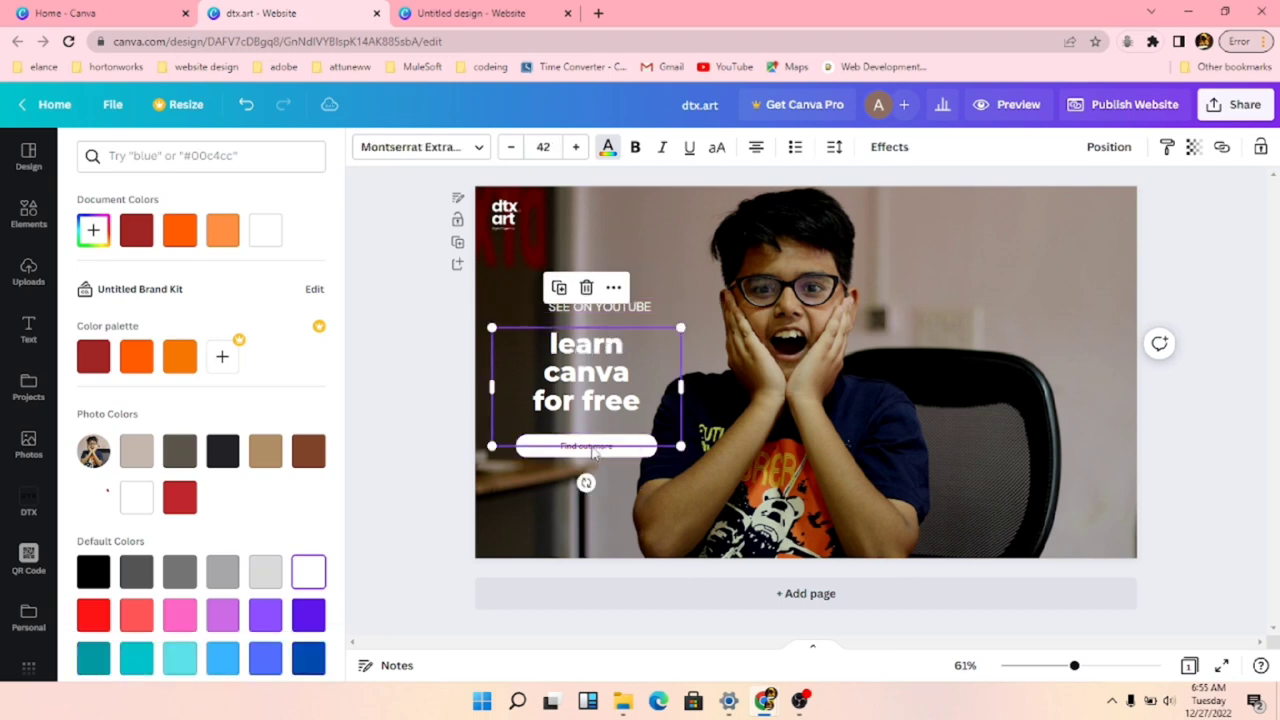
click(588, 447)
double_click(593, 448)
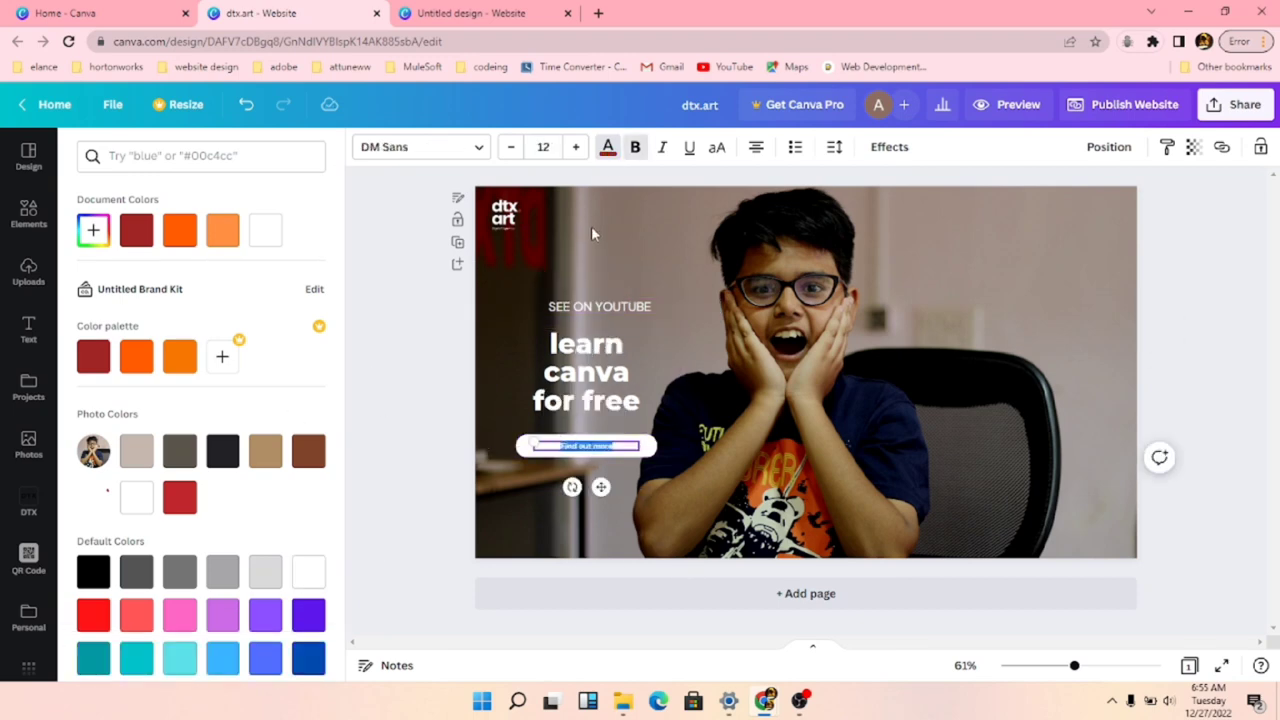
key(BackSpace)
key(ctrl+b)
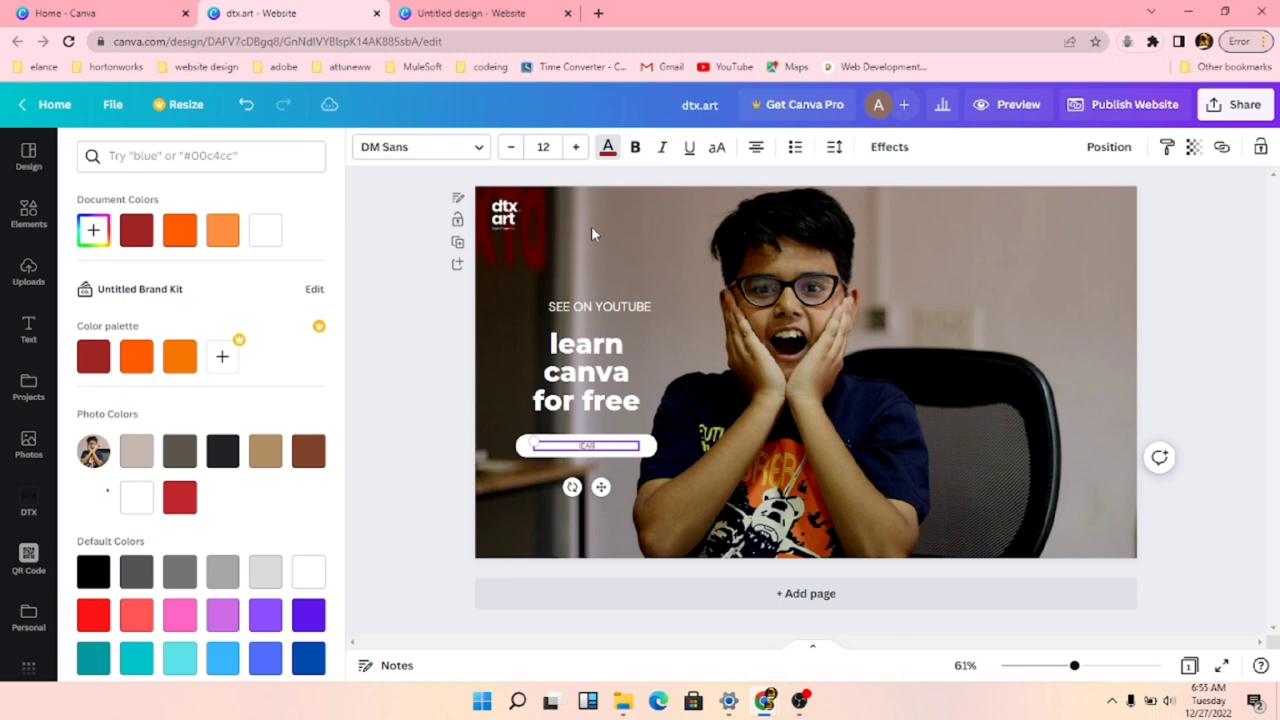
text(LEARN MORE)
key(Return)
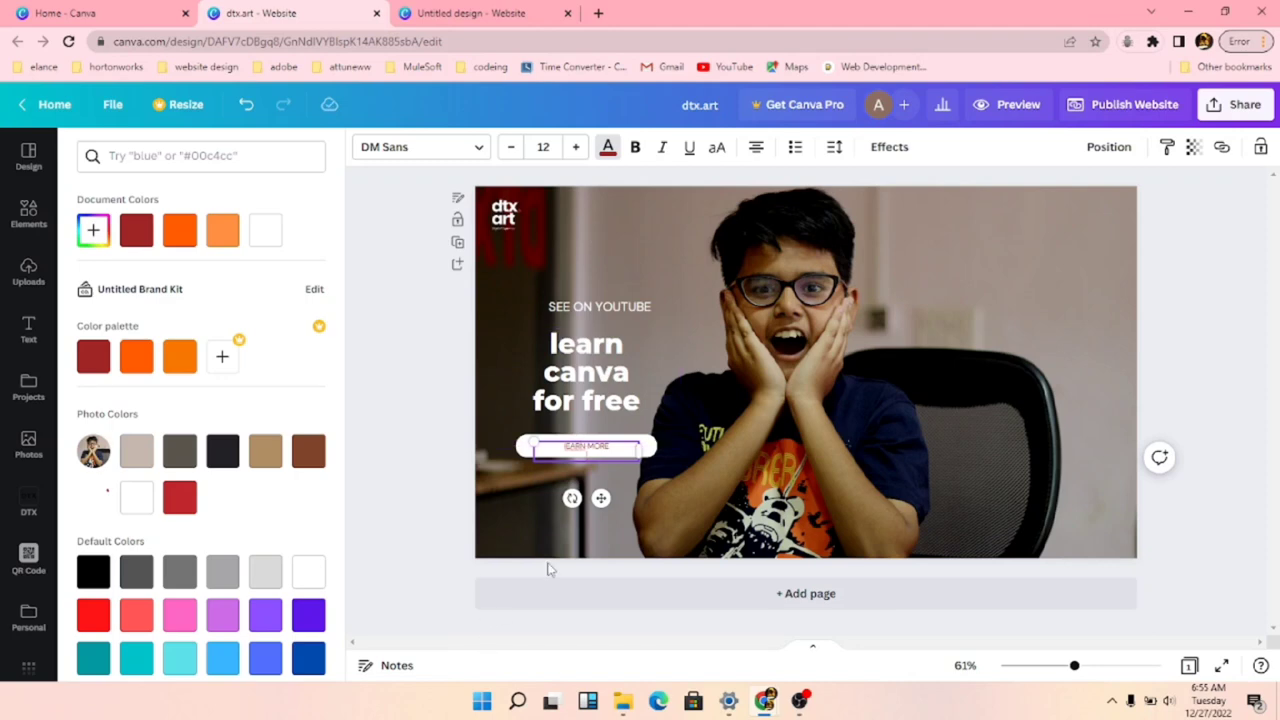
click(434, 526)
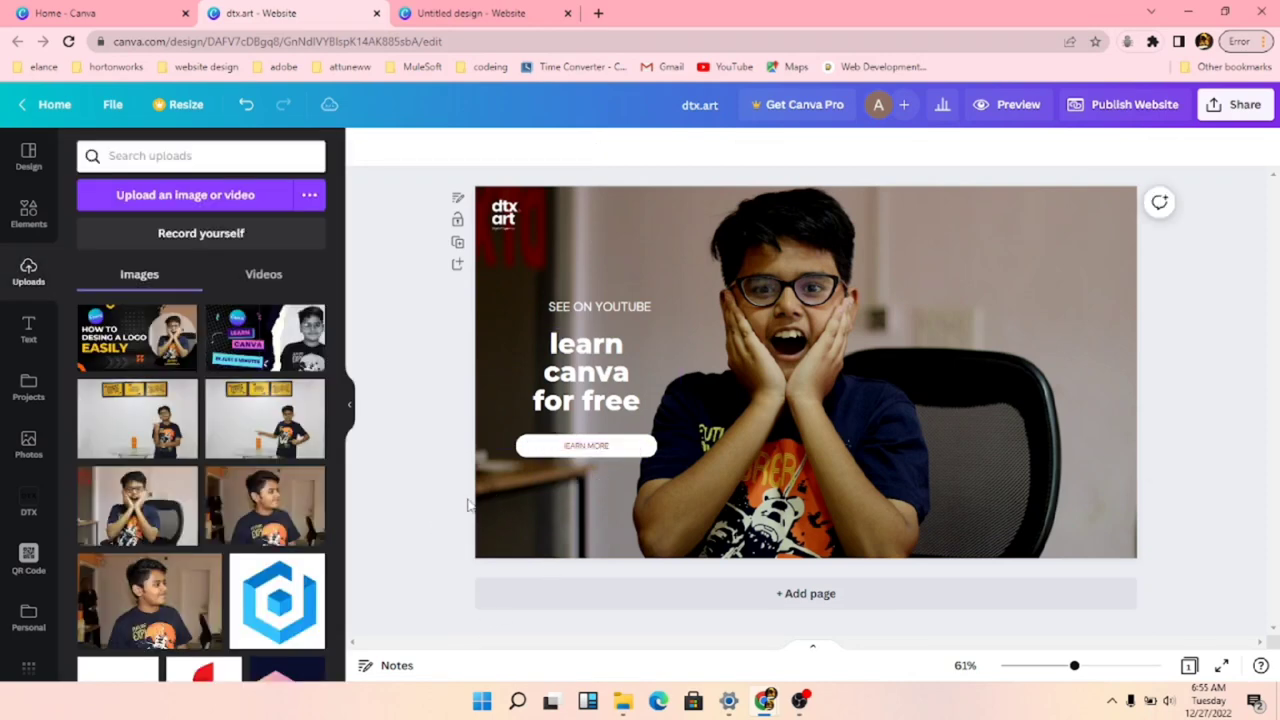
- Enlarge the button text to font size 22.4 and move it back over the button shape
click(568, 447)
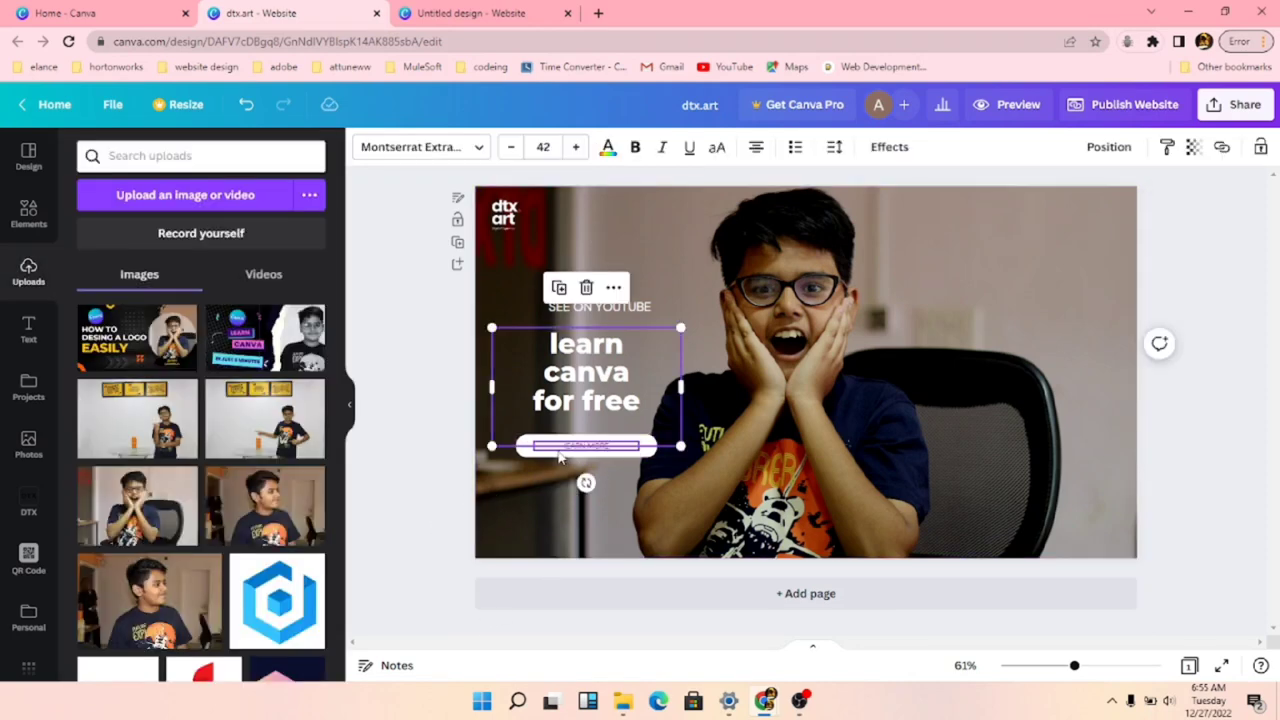
click(560, 455)
drag(533, 442, 443, 436)
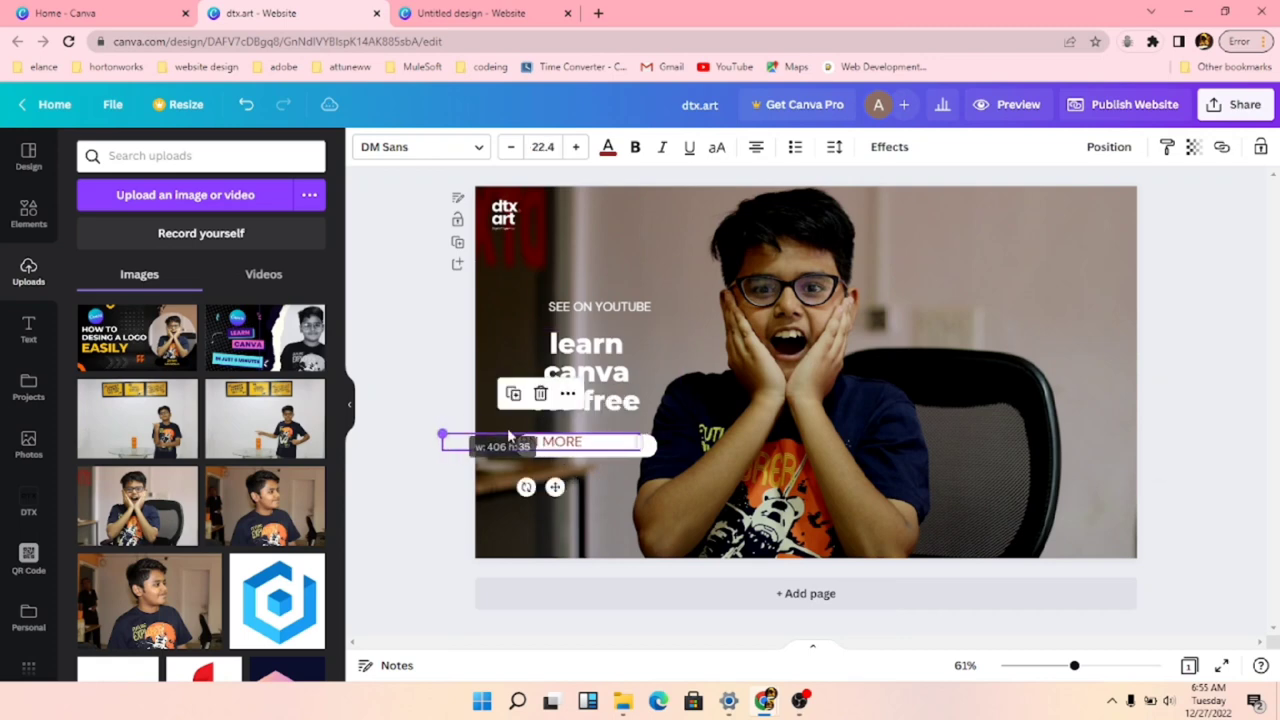
drag(554, 487, 572, 491)
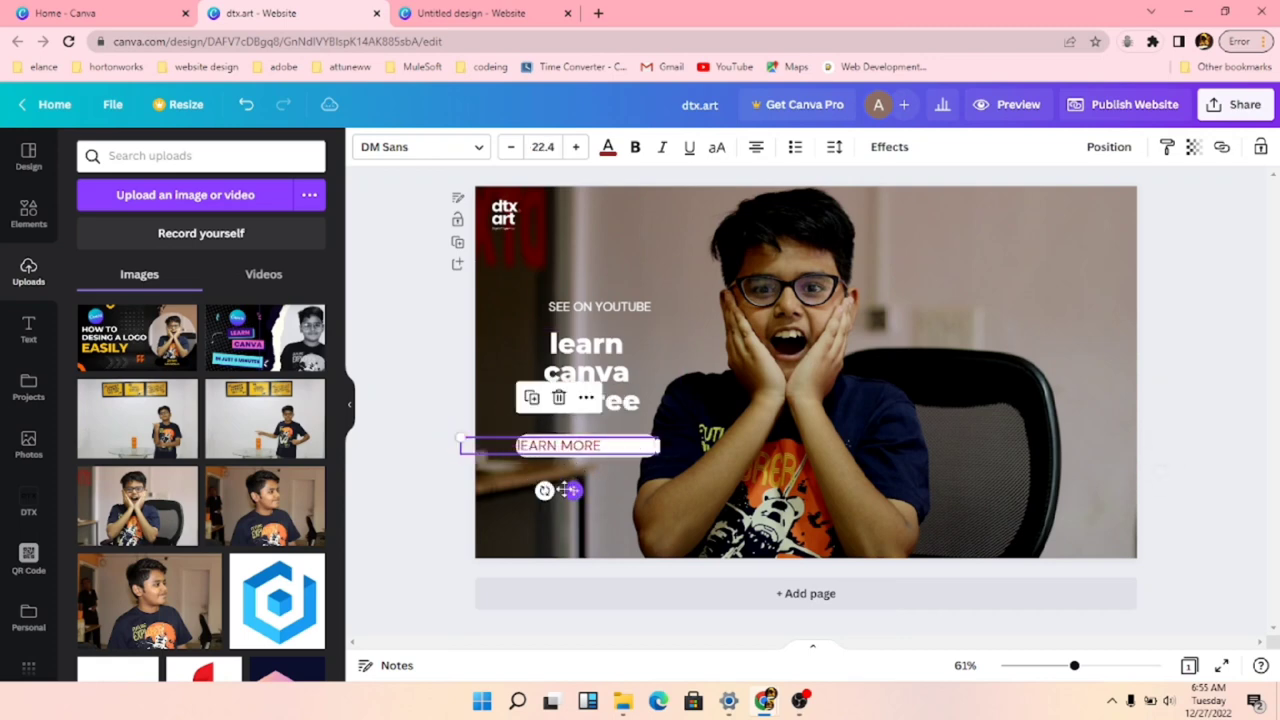
- Capitalize the first letter of the button text and rewrite it as "LEARNMORE"
double_click(524, 452)
click(560, 447)
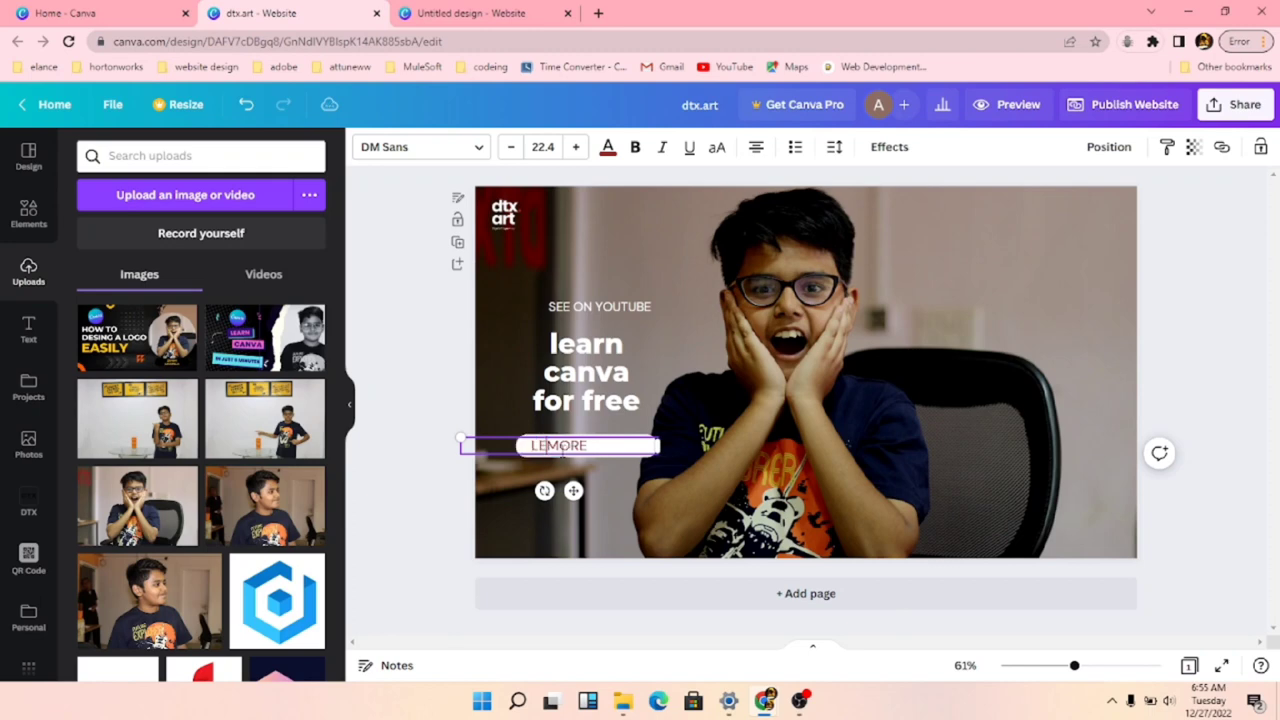
key(Delete)
click(418, 540)
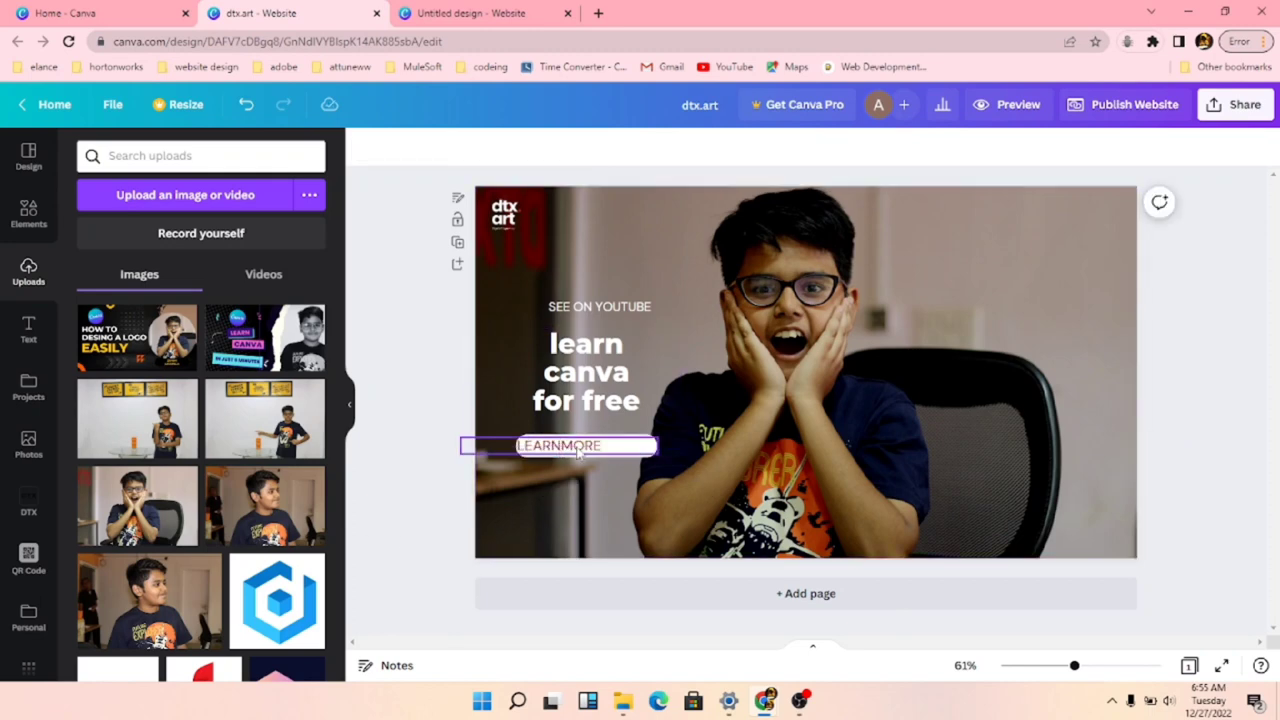
- Move the "LEARNMORE" text below the button shape and fill the shape with the near-black photo color
drag(578, 453, 593, 456)
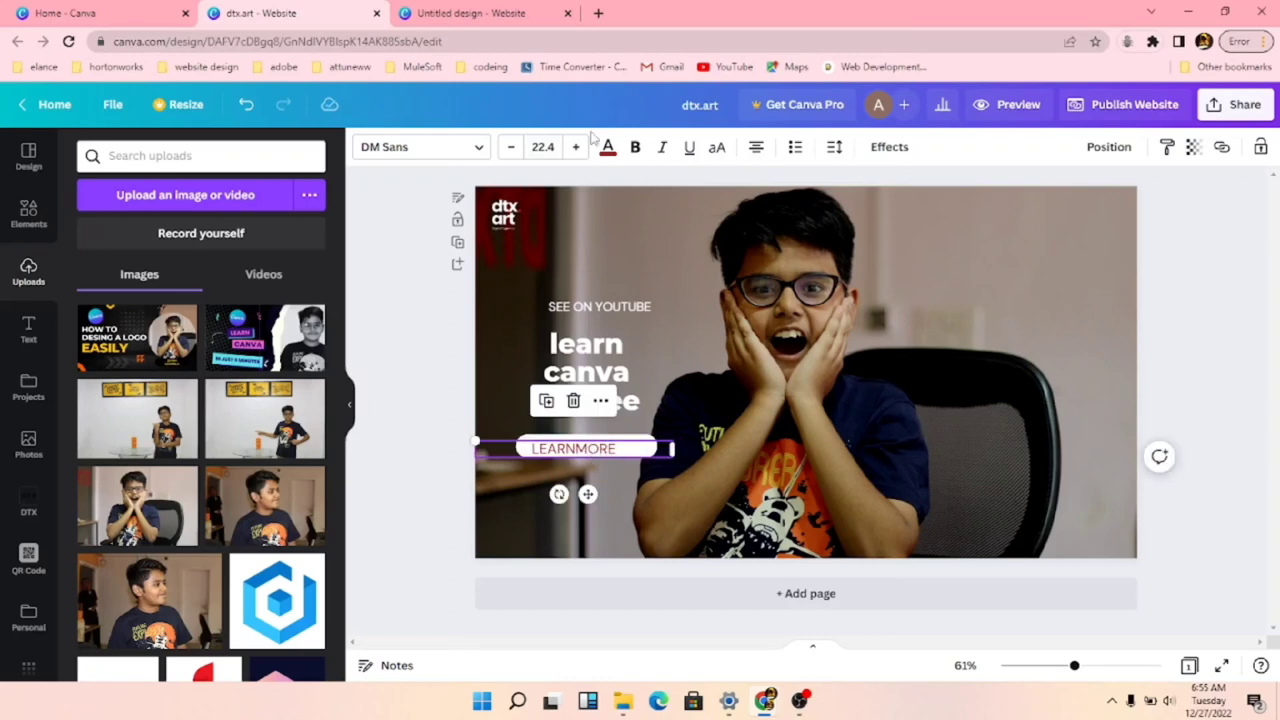
click(607, 147)
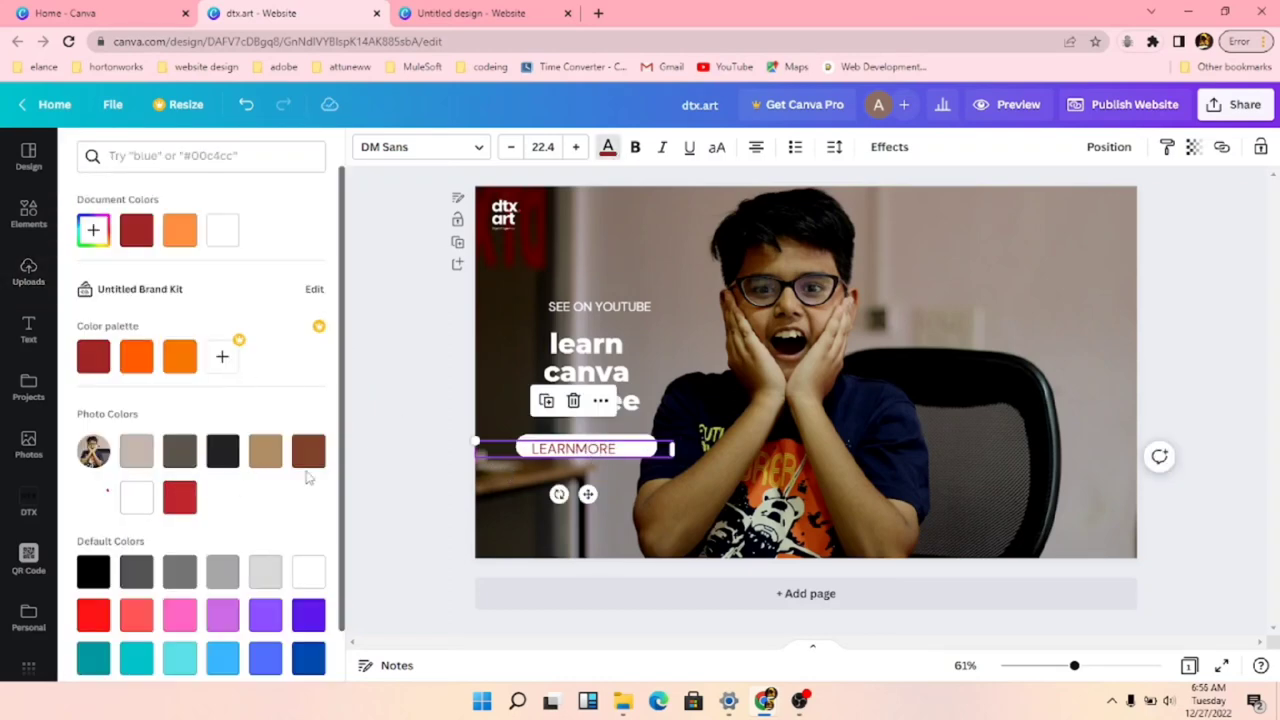
drag(588, 493, 600, 524)
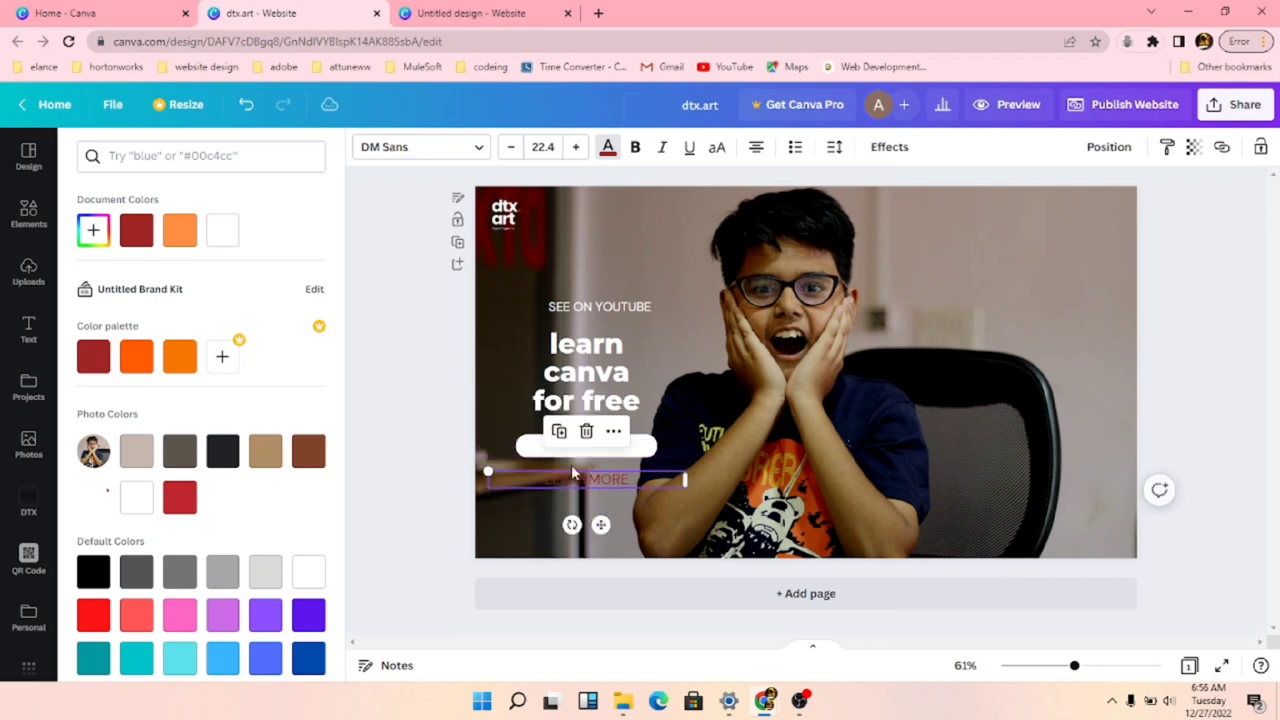
click(572, 446)
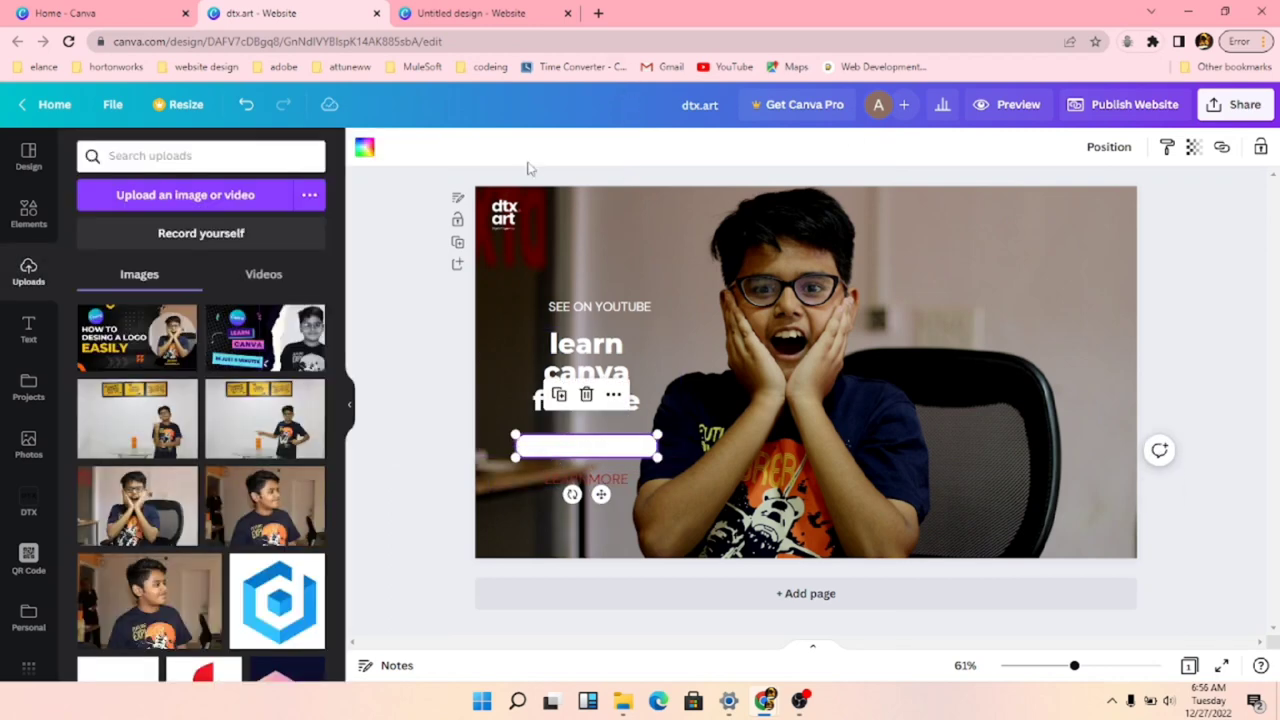
click(362, 148)
click(222, 451)
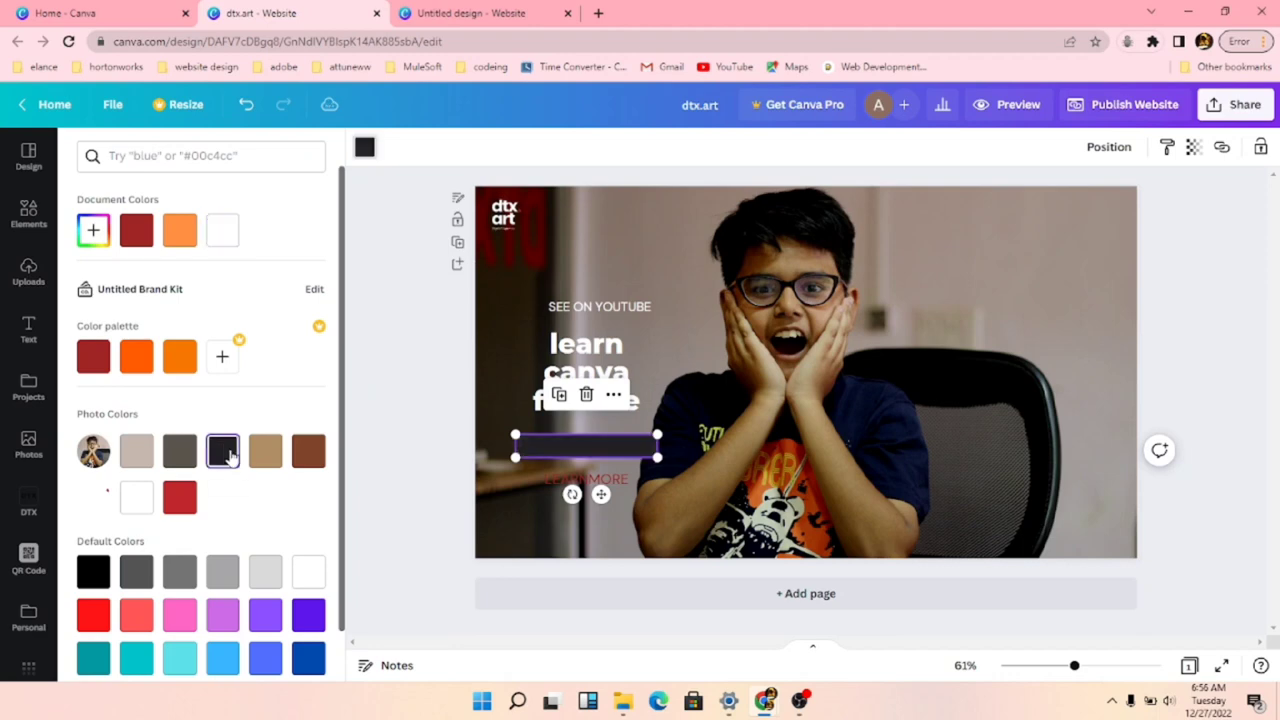
click(469, 553)
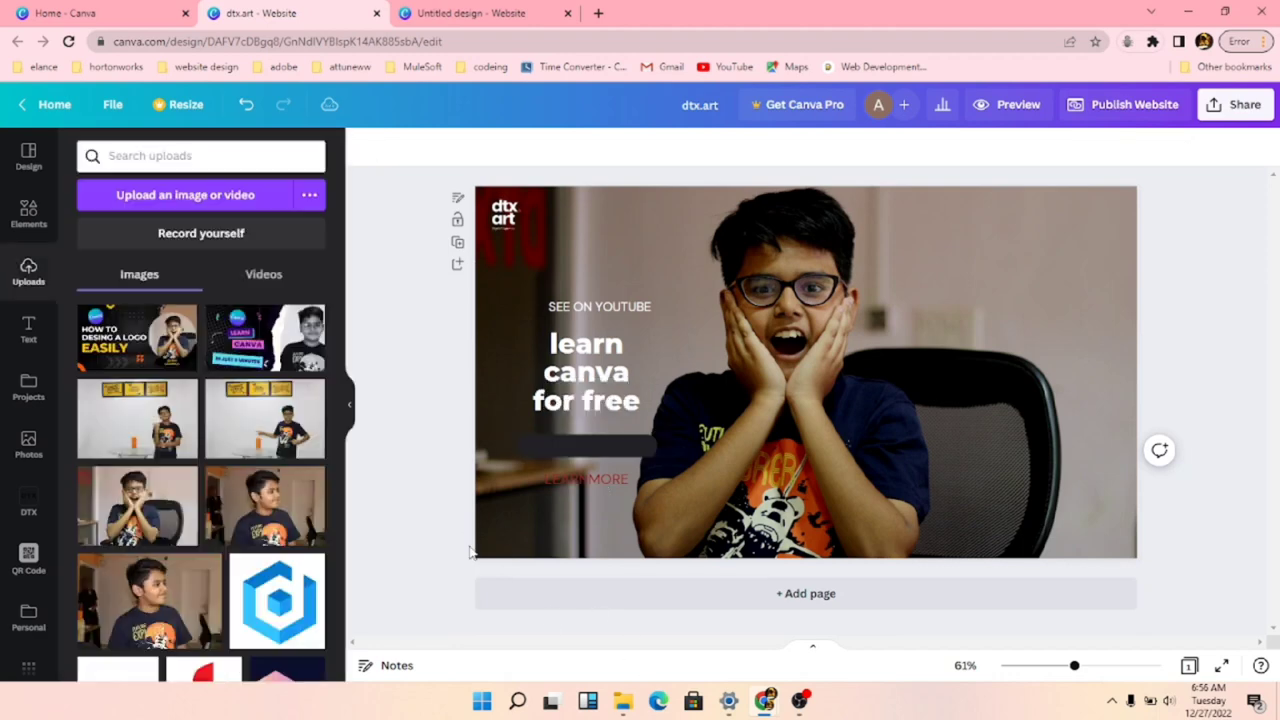
- Move the "LEARNMORE" text back onto the dark button shape and color it white
click(588, 478)
drag(588, 476, 579, 442)
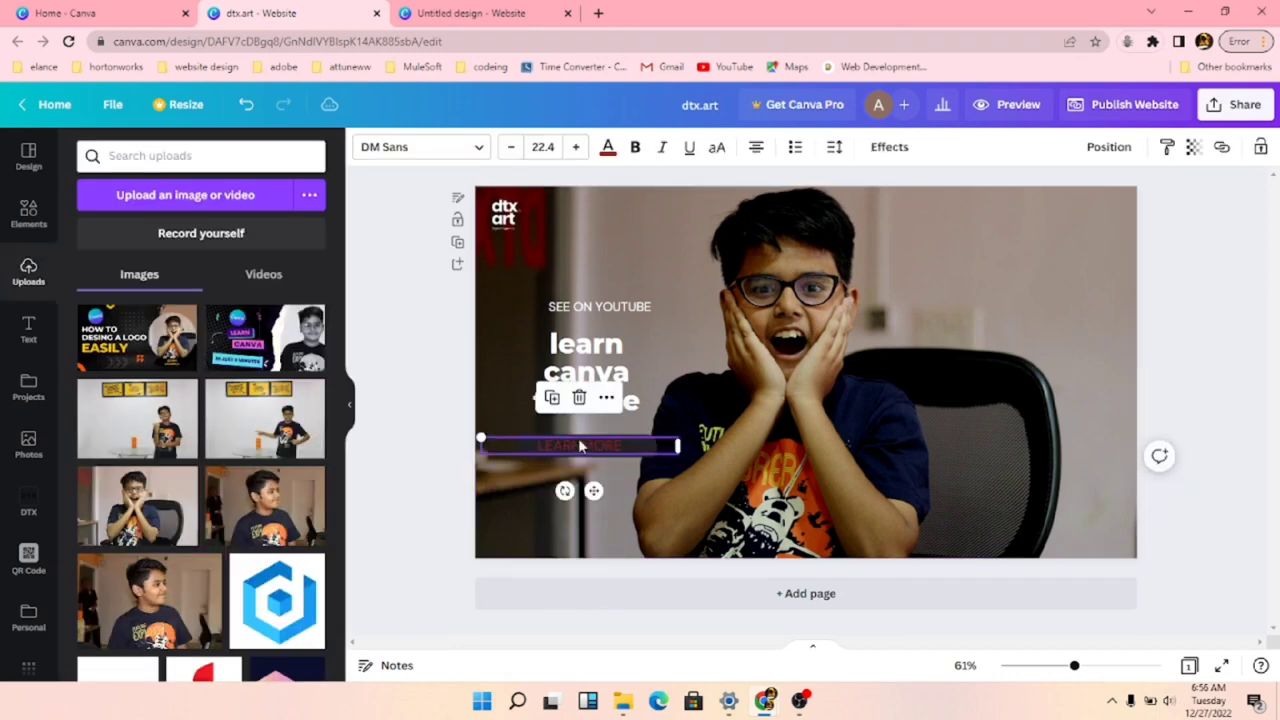
click(607, 148)
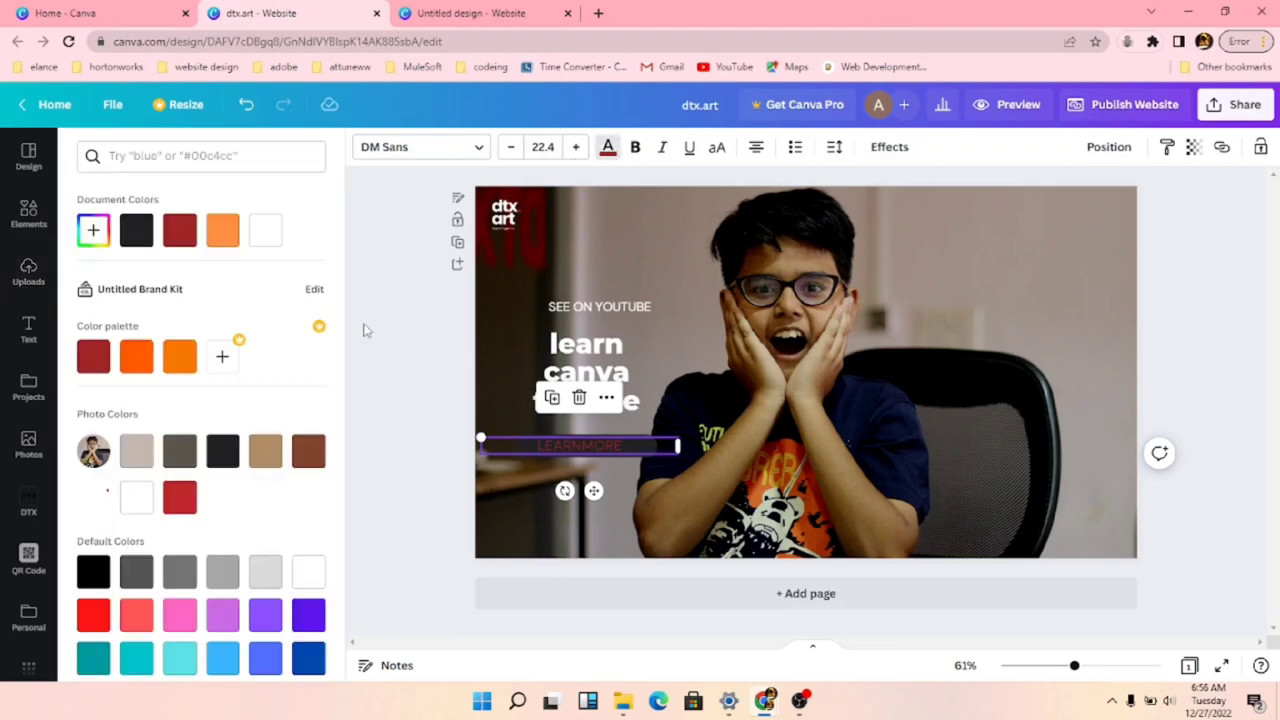
click(136, 497)
click(398, 525)
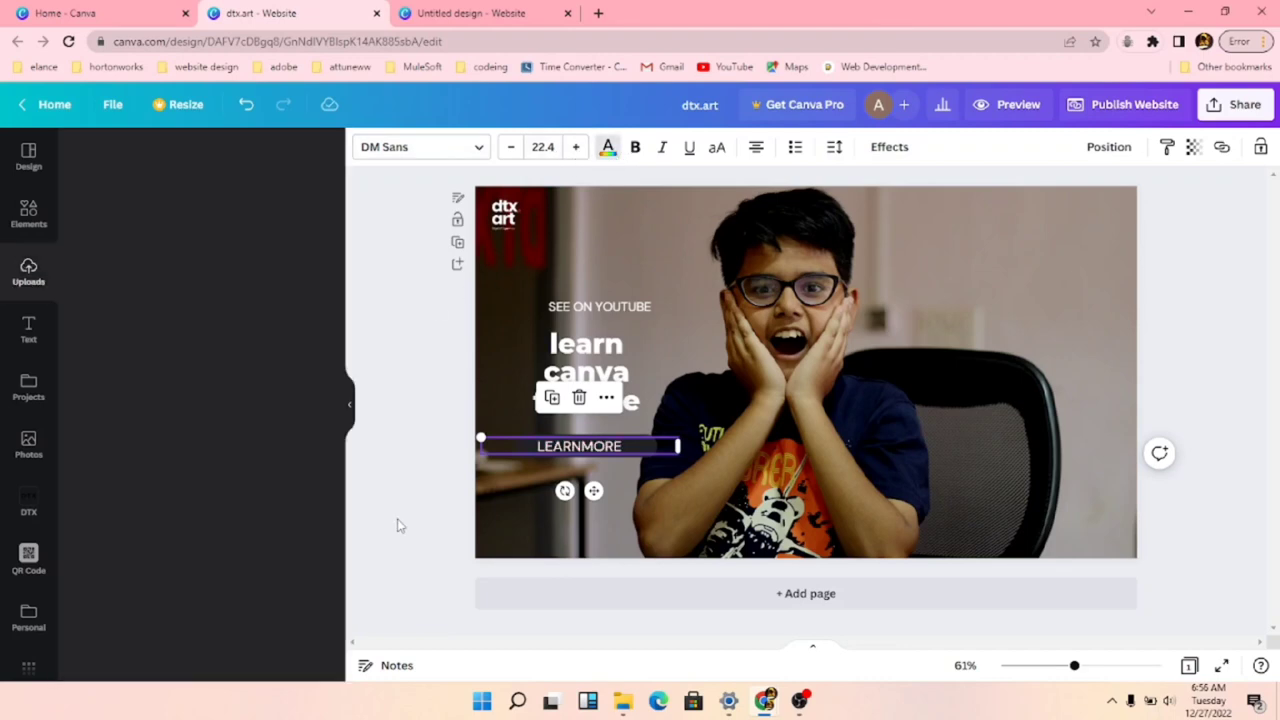
- Insert a space in the button text so it reads "LEARN MORE"
click(590, 450)
click(584, 449)
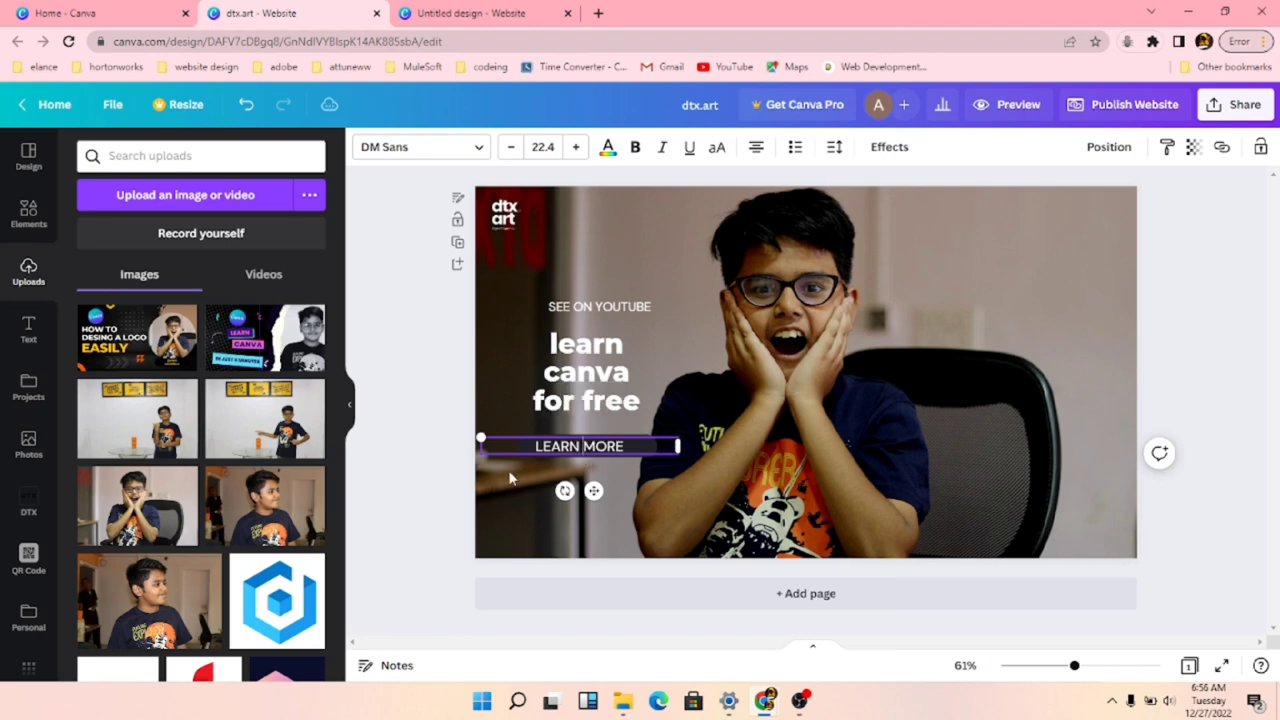
click(466, 514)
- Try to group the "SEE ON YOUTUBE" tagline with the "LEARN MORE" text and move them, and undo it
click(636, 451)
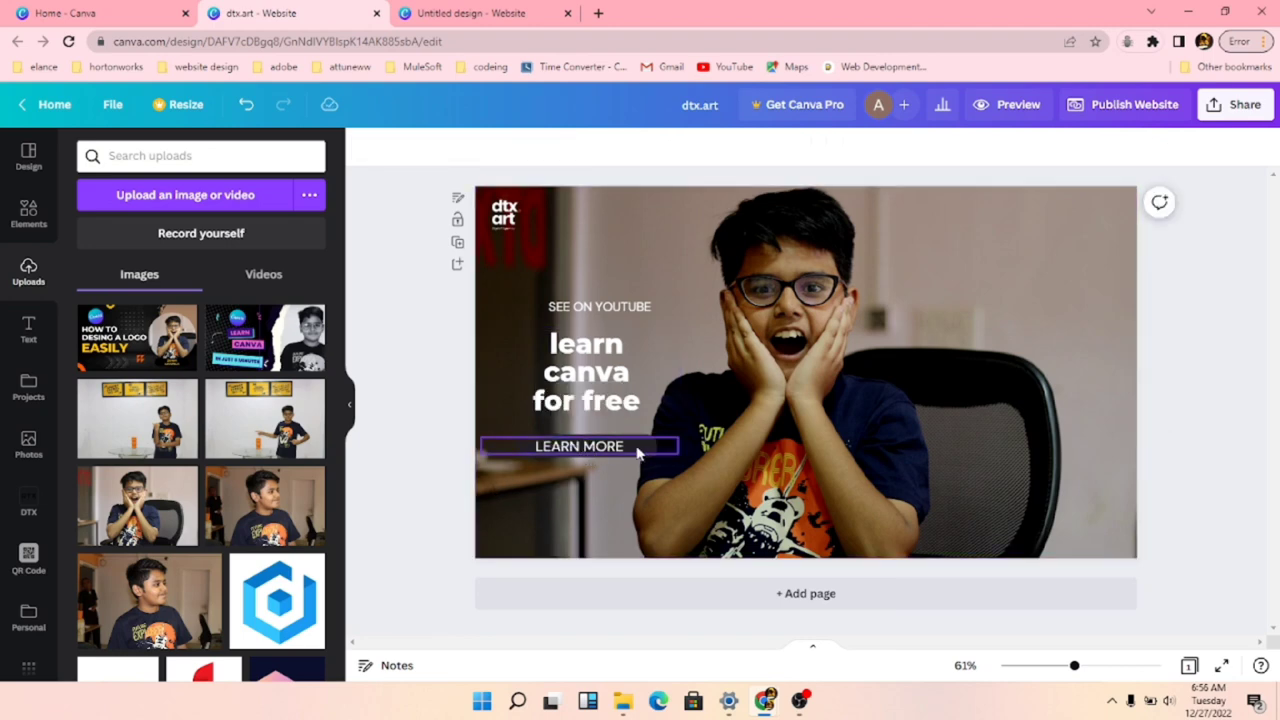
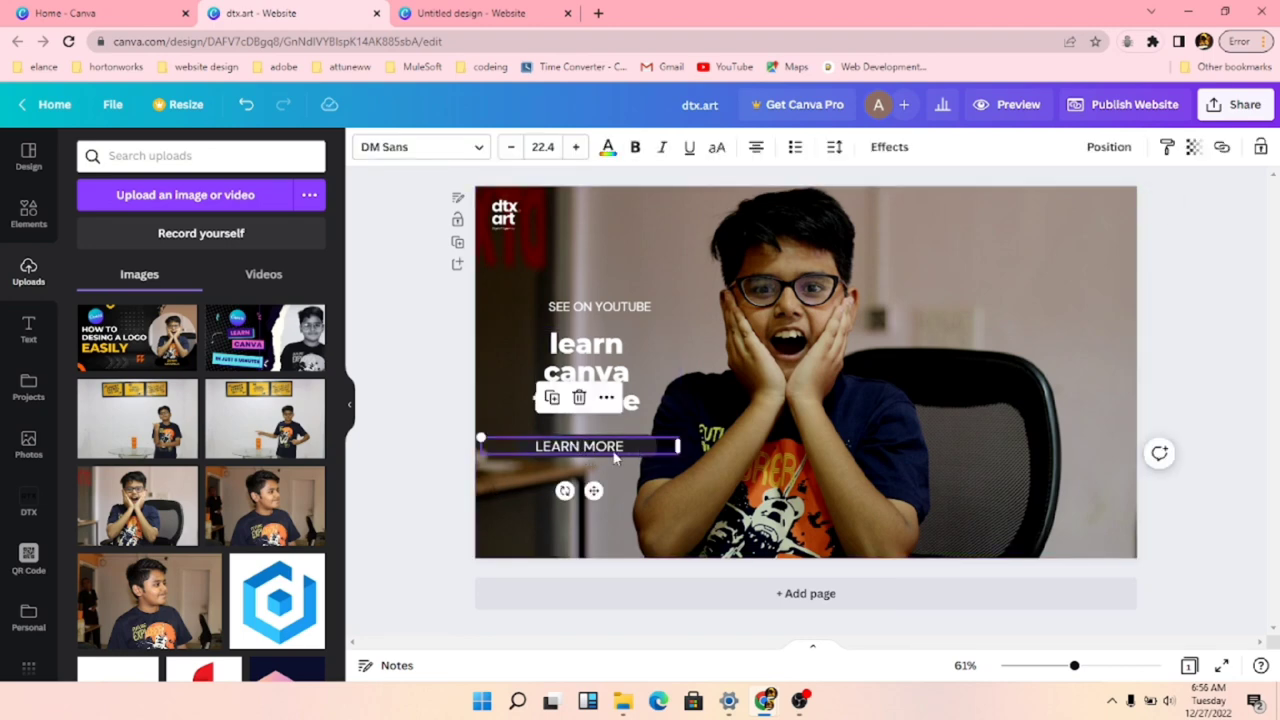
shift+click(598, 402)
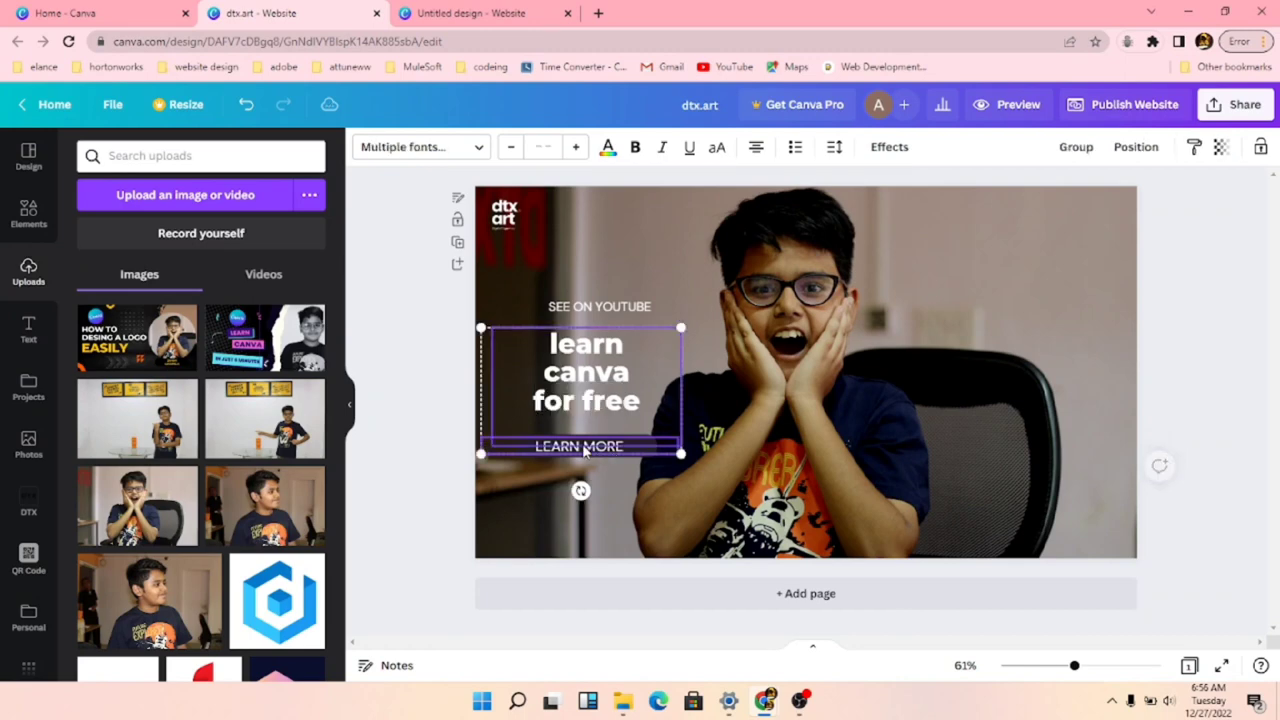
shift+click(592, 447)
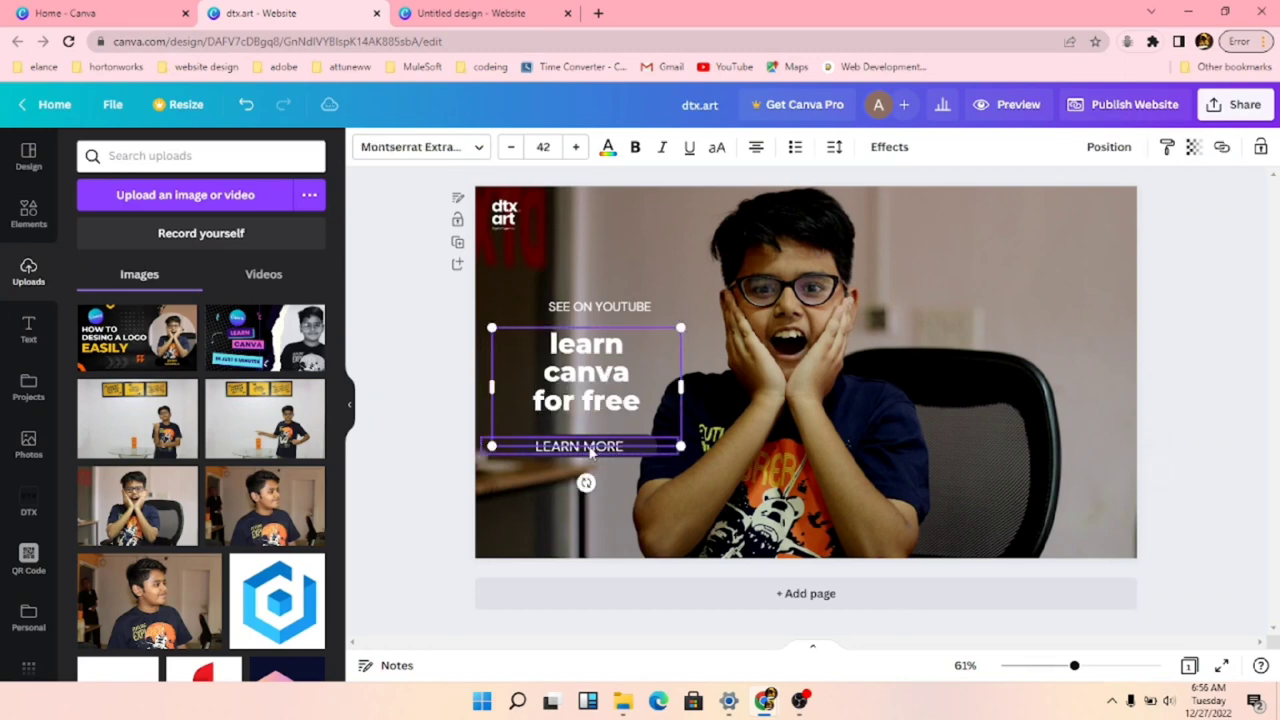
shift+click(588, 308)
shift+click(590, 380)
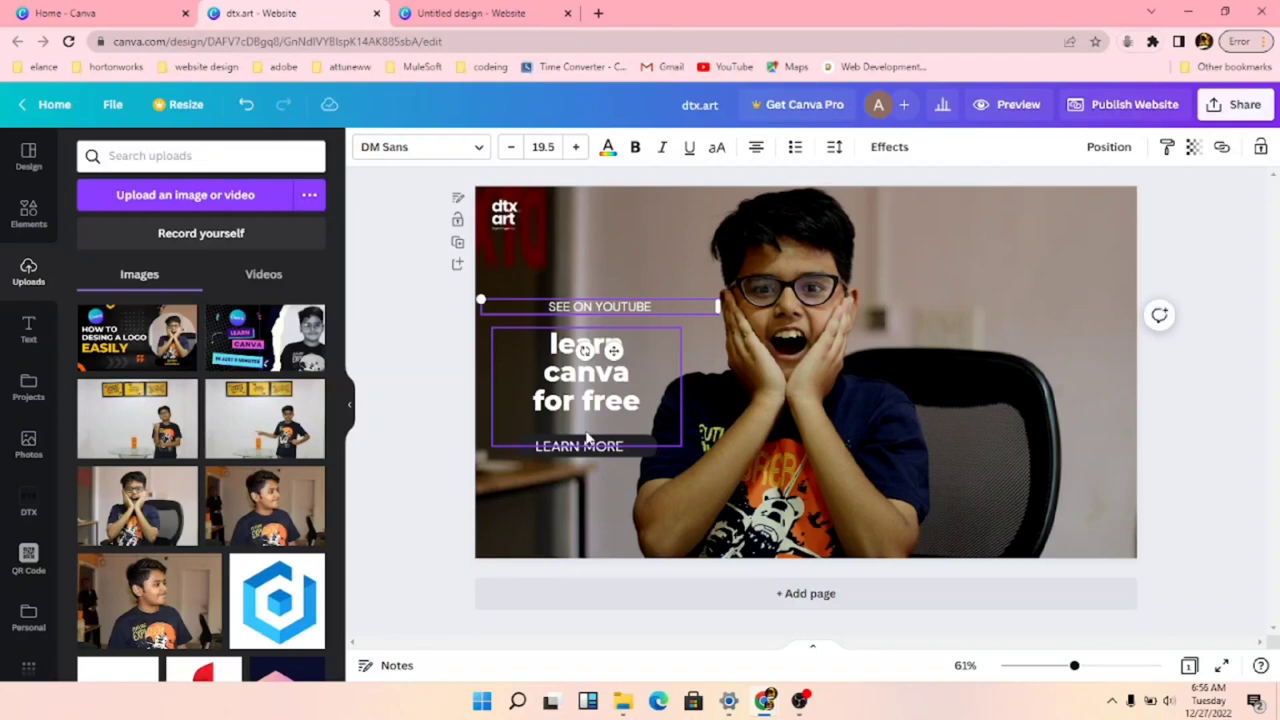
shift+click(588, 447)
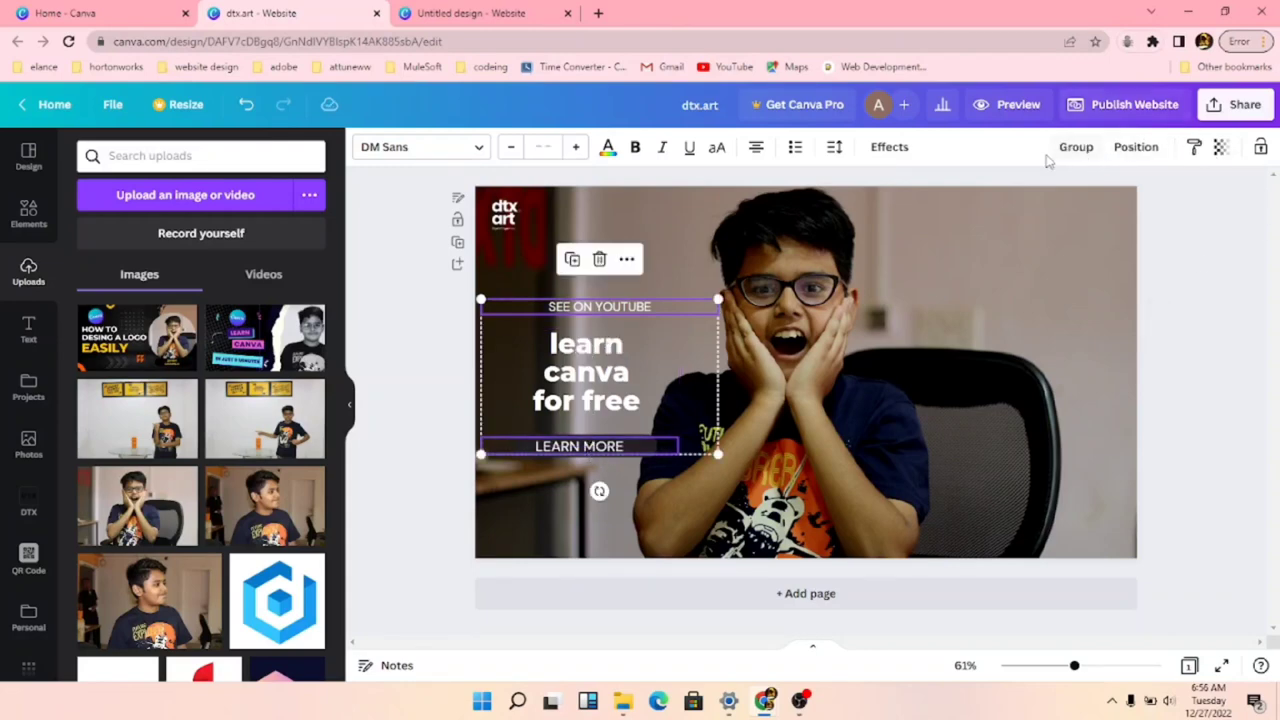
click(1076, 147)
drag(648, 376, 737, 366)
key(ctrl+z)
click(531, 417)
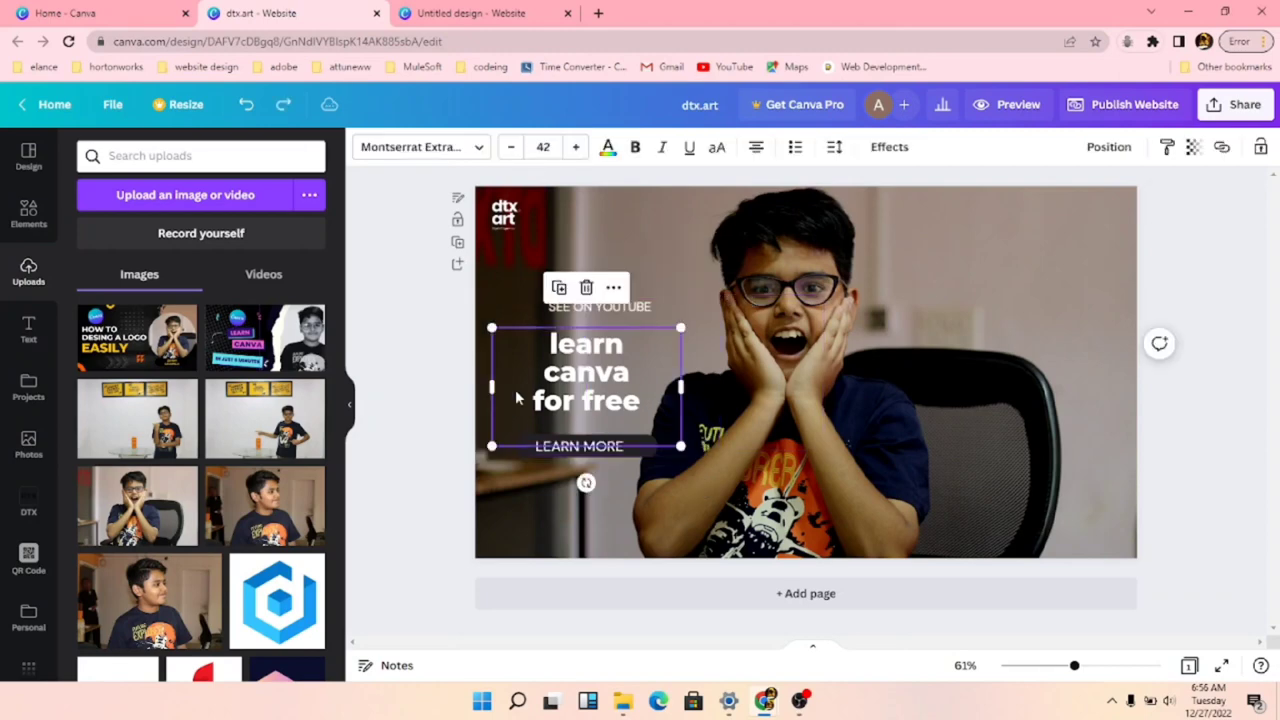
click(1245, 549)
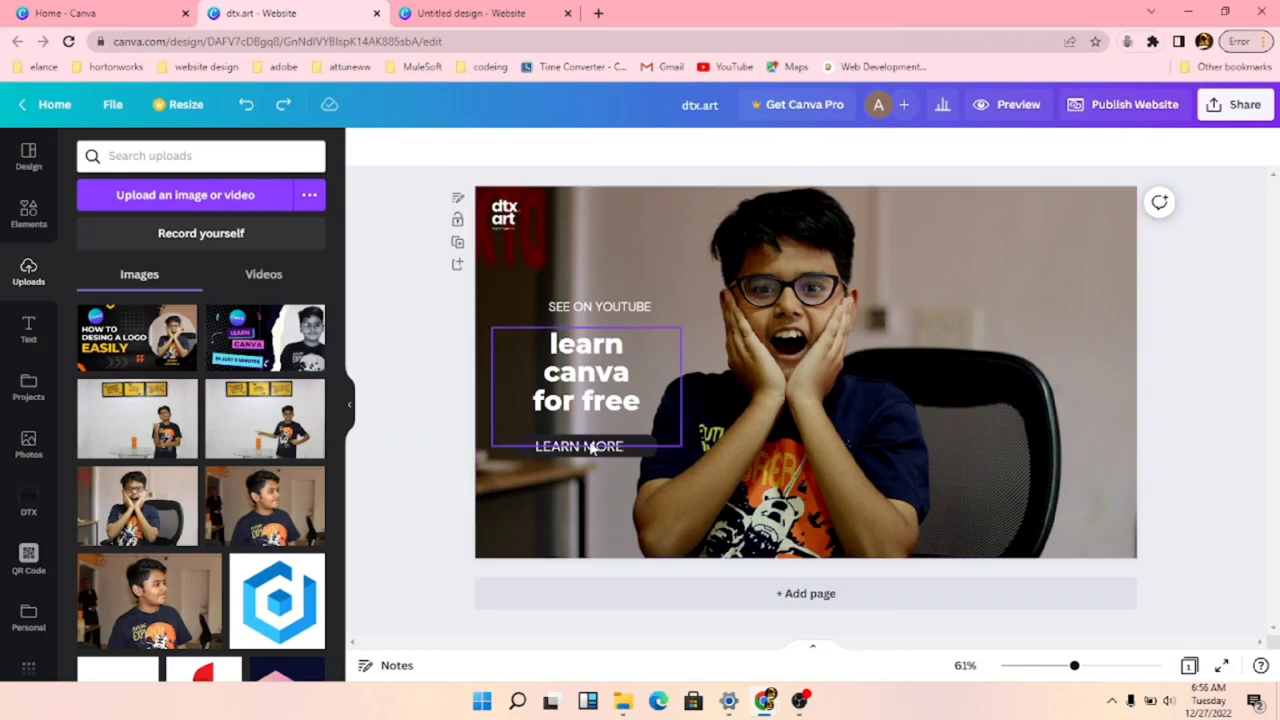
- Group the tagline, headline, button shape and "LEARN MORE" text, and move the group slightly down the page
drag(401, 487, 658, 286)
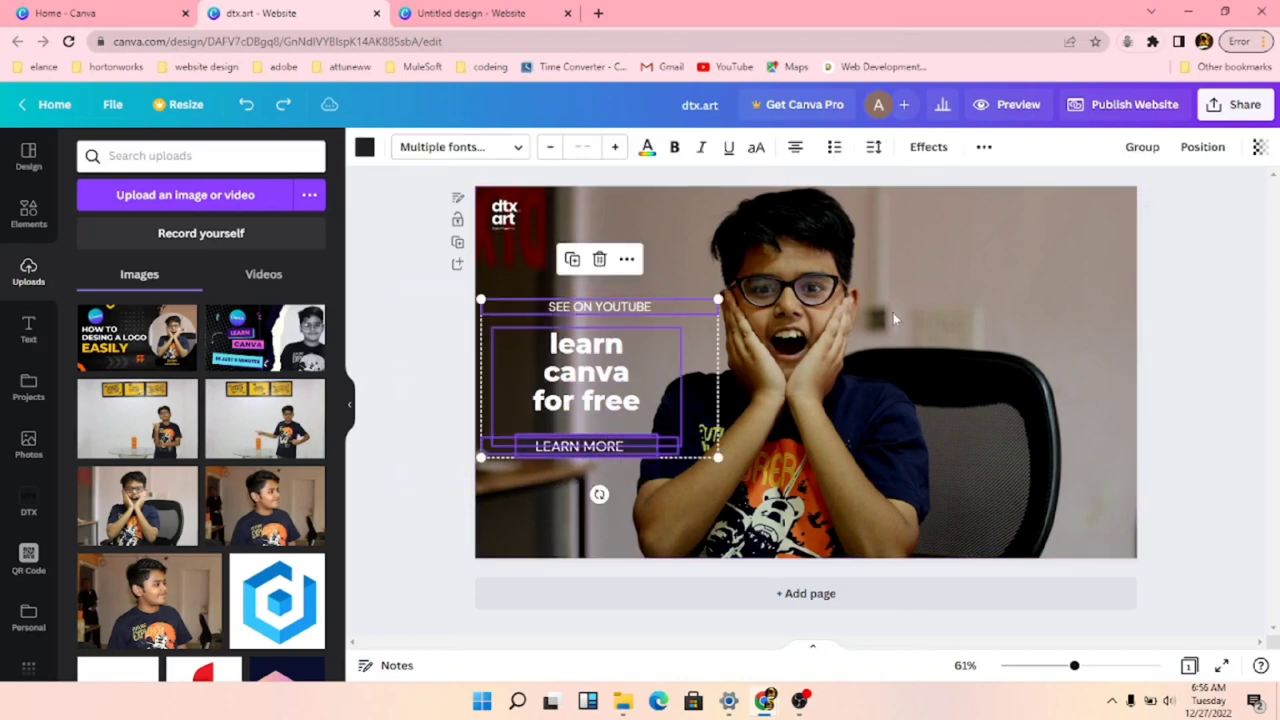
click(1142, 147)
mouse_move(597, 356)
mouse_down()
mouse_move(703, 350)
mouse_move(582, 358)
mouse_move(598, 376)
mouse_up()
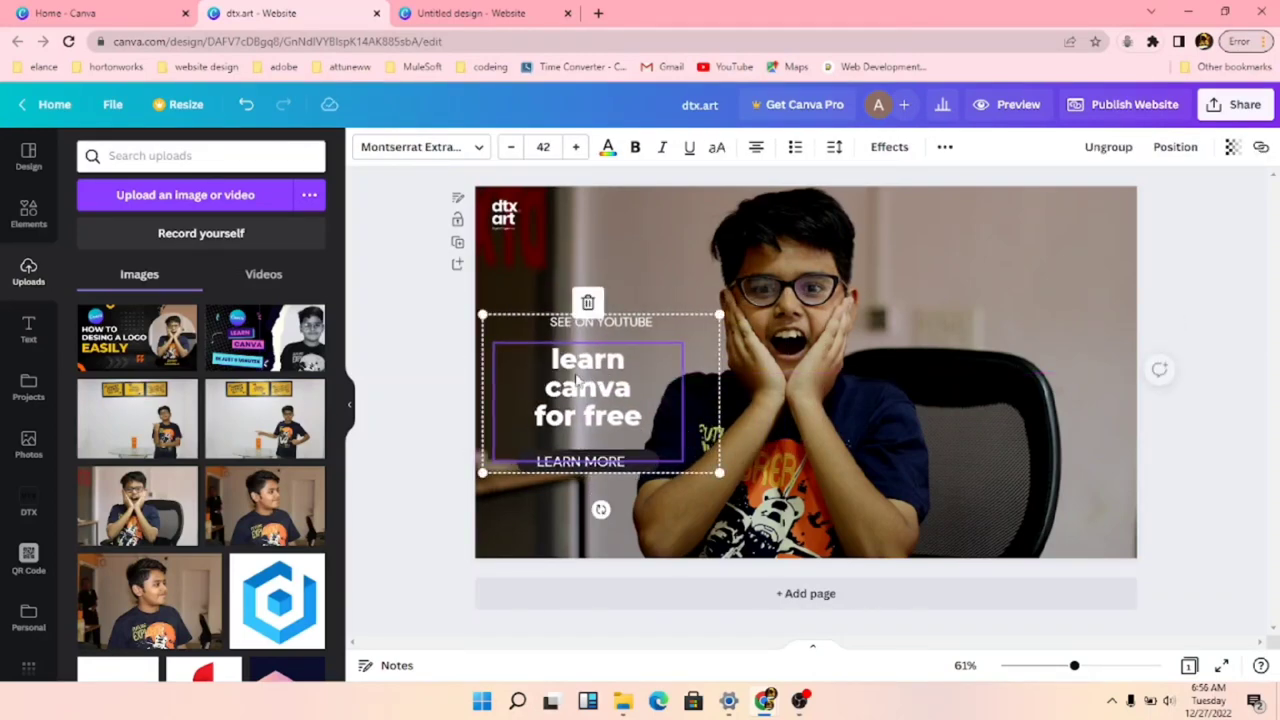
click(378, 374)
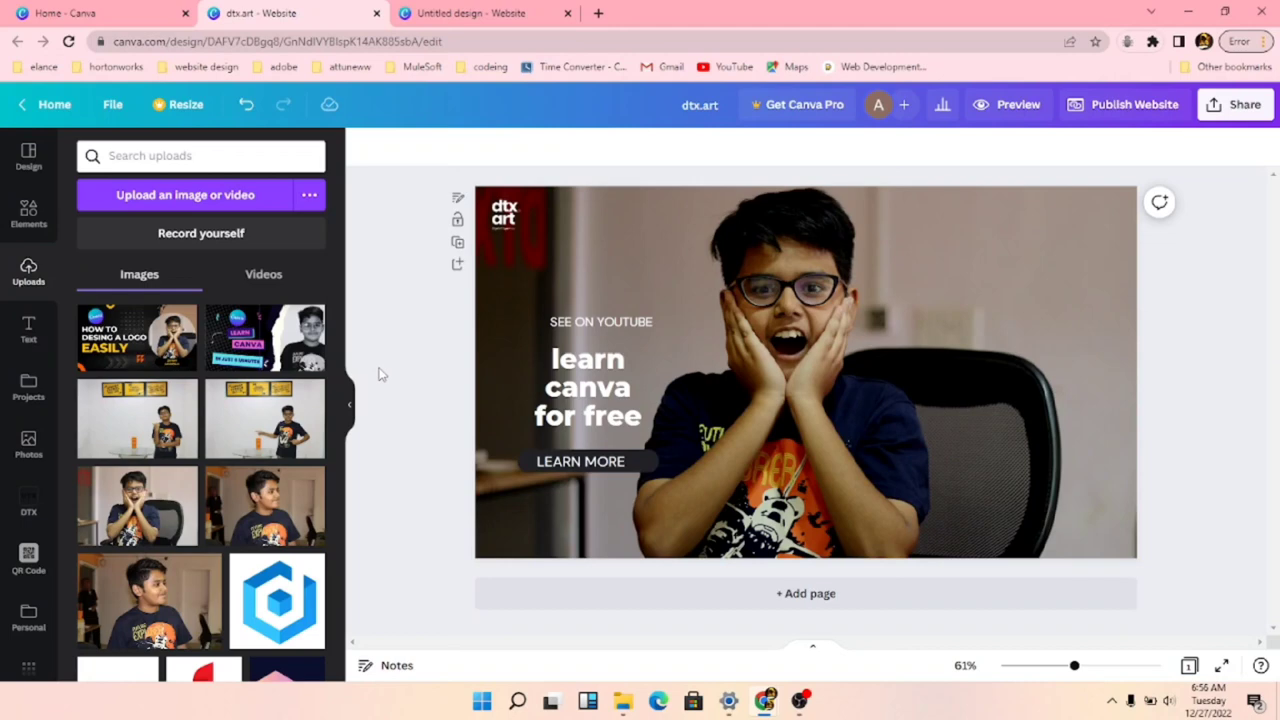
- Search the elements for "CLICK" and add the white arrow pointer graphic with click marks to the page
click(30, 212)
click(198, 155)
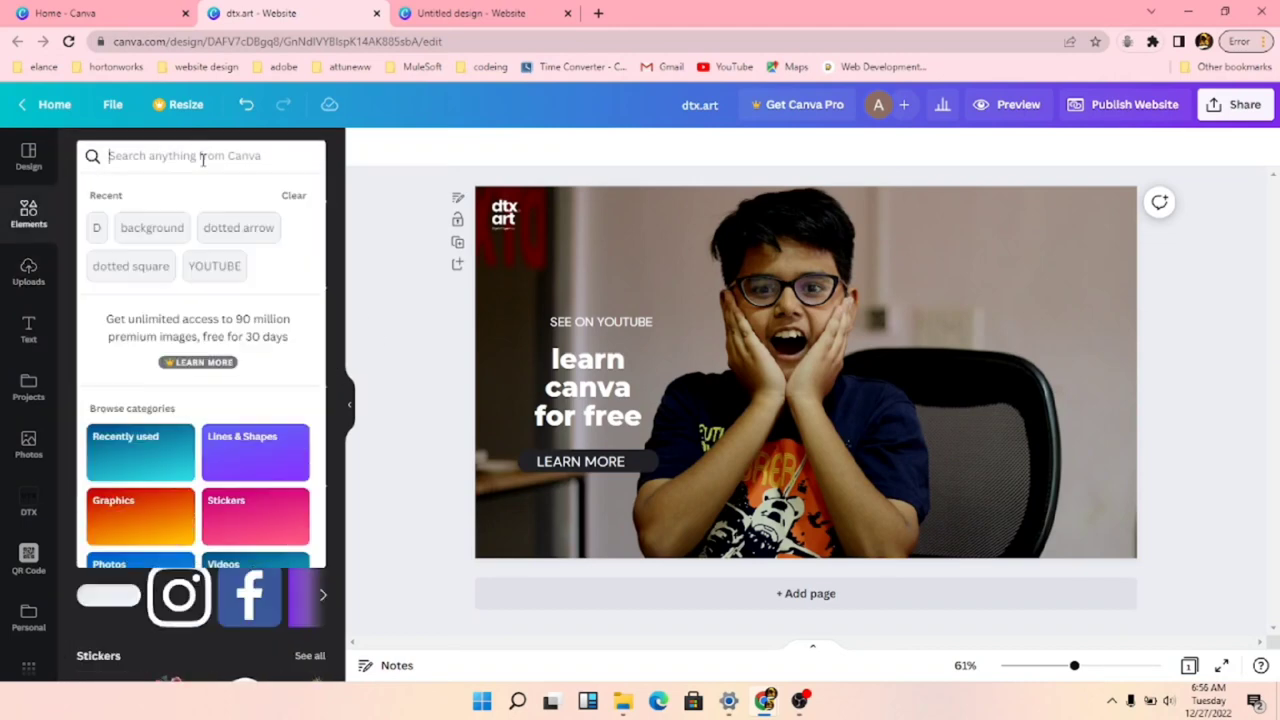
text(CLICK)
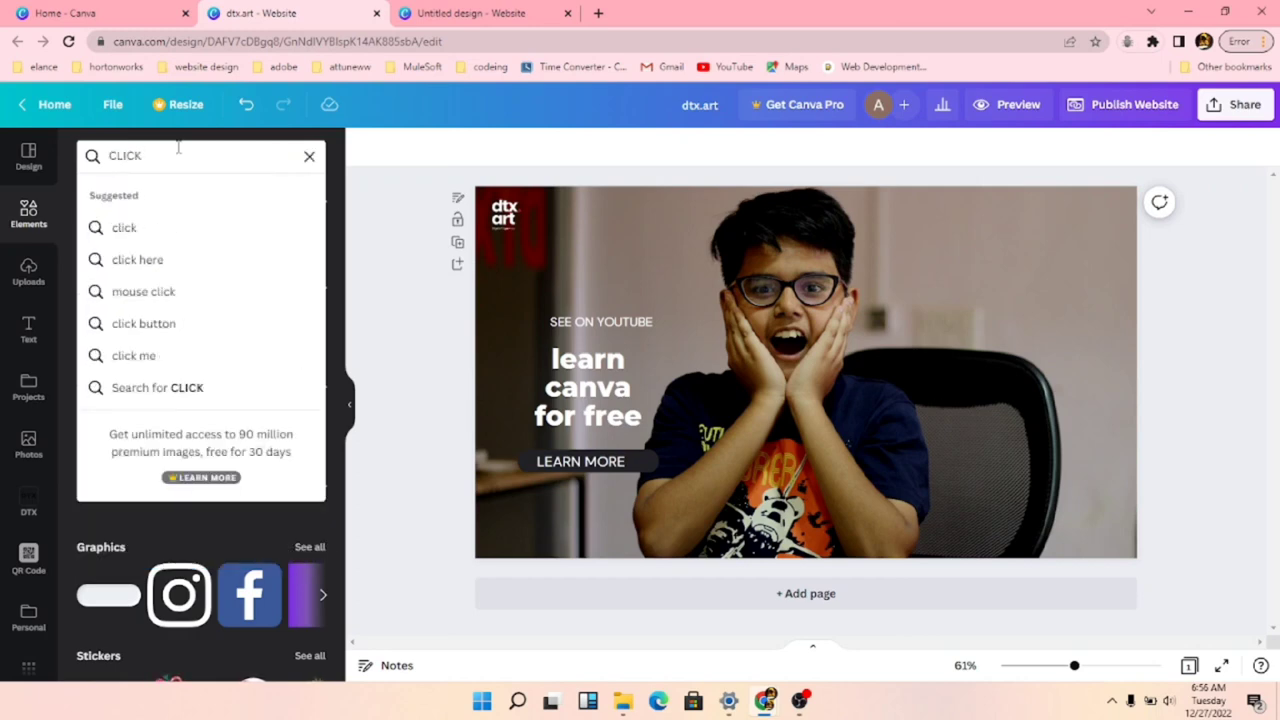
key(Return)
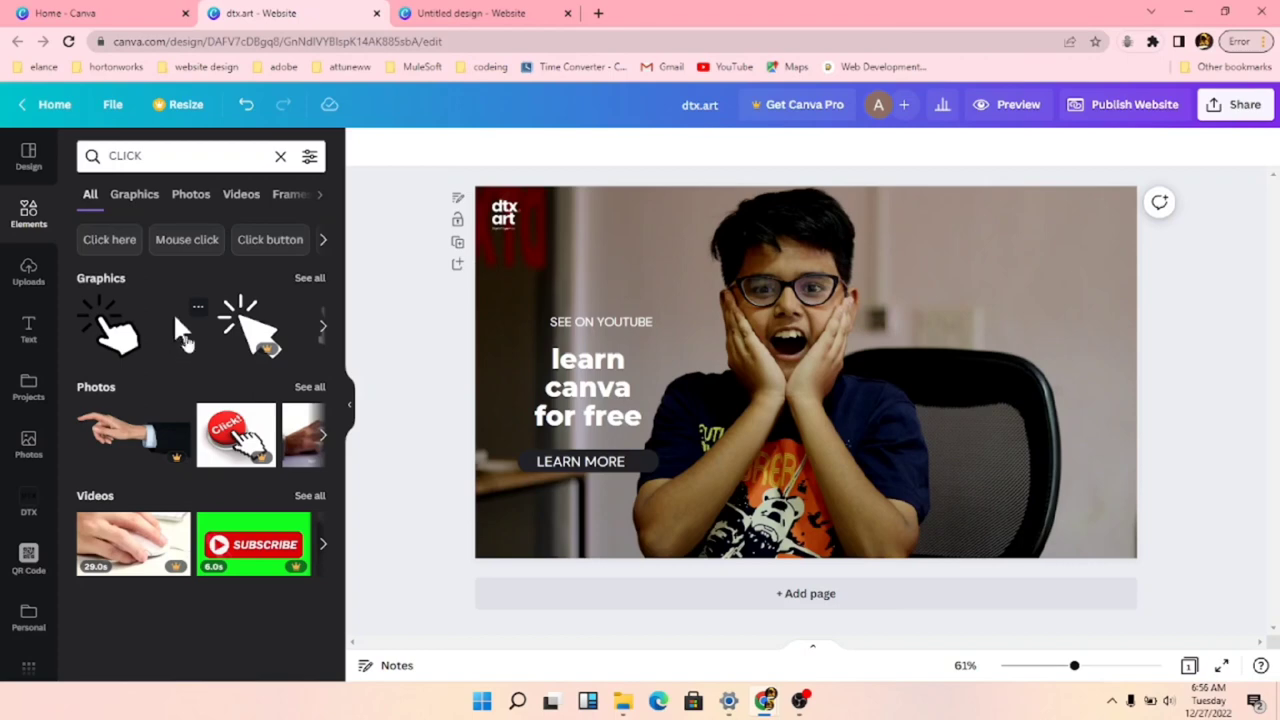
click(180, 332)
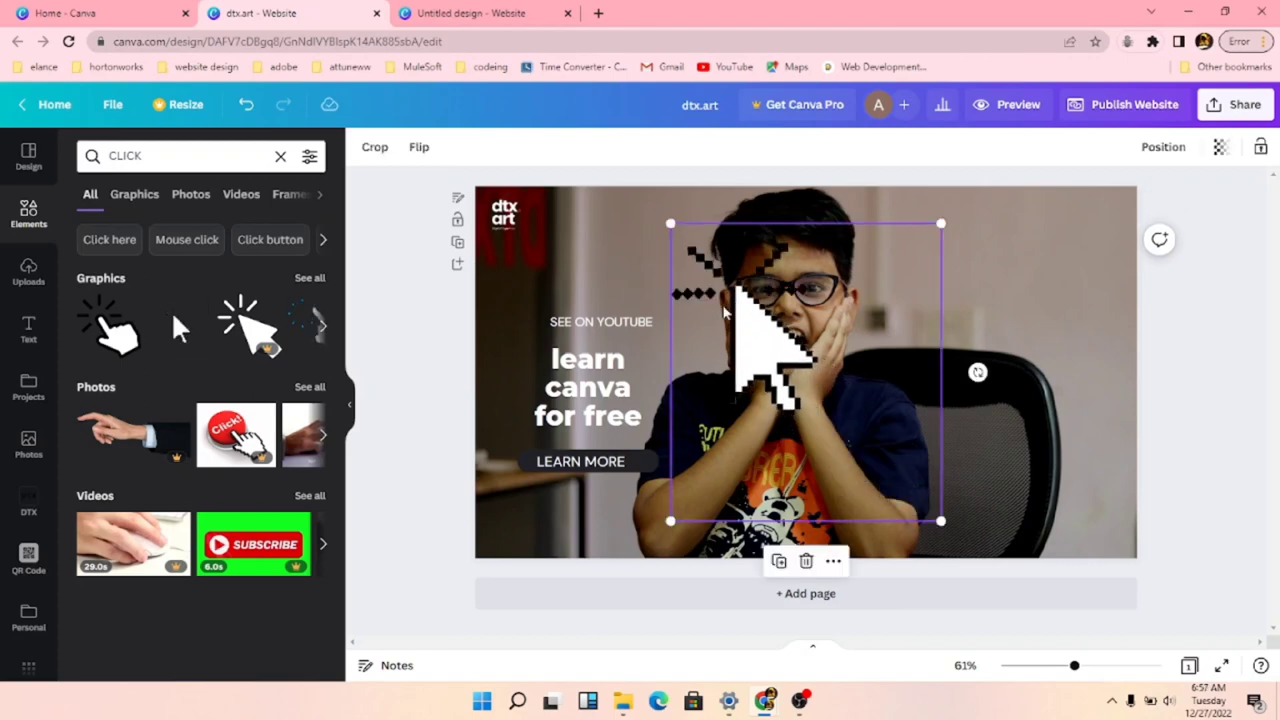
- Shrink the pointer graphic to a small icon and place it over the right end of the "LEARN MORE" button
drag(940, 219, 738, 447)
drag(700, 485, 648, 483)
click(640, 463)
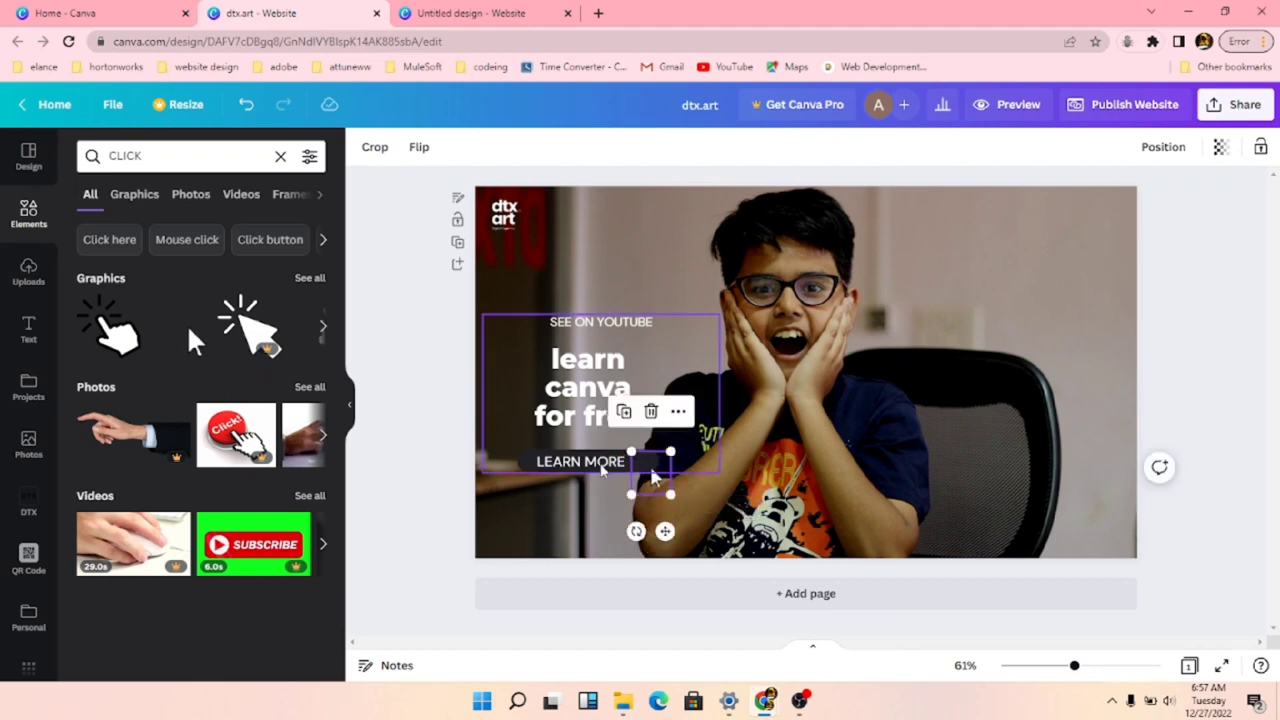
- Ungroup the text block and shift the "LEARN MORE" text slightly right to centre it on the button shape
click(640, 463)
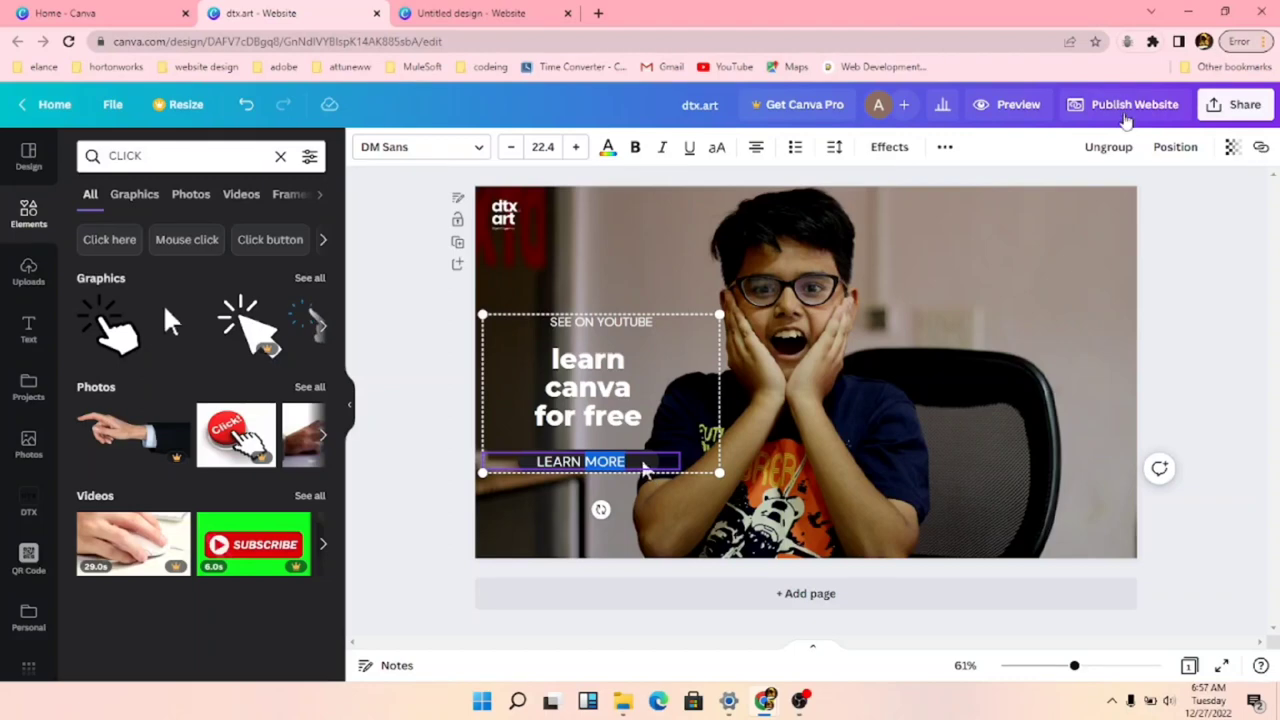
key(Escape)
key(Escape)
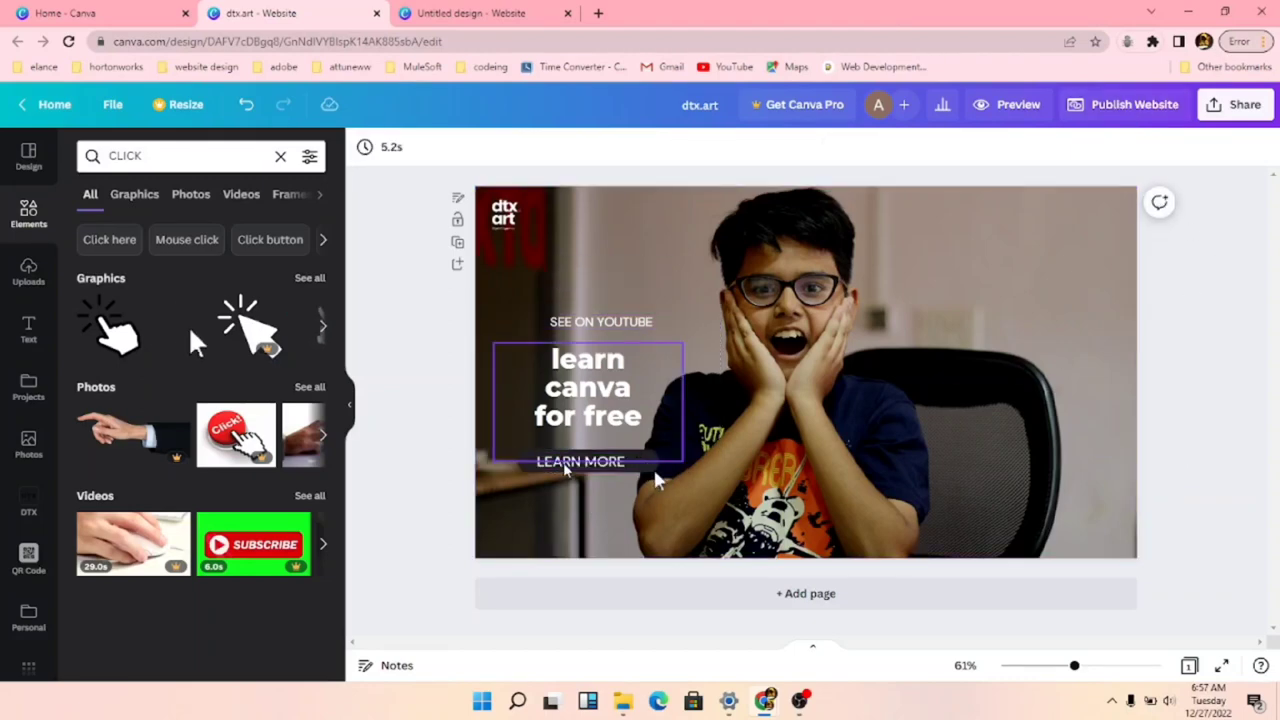
click(568, 466)
drag(570, 465, 577, 462)
key(Left)
key(Left)
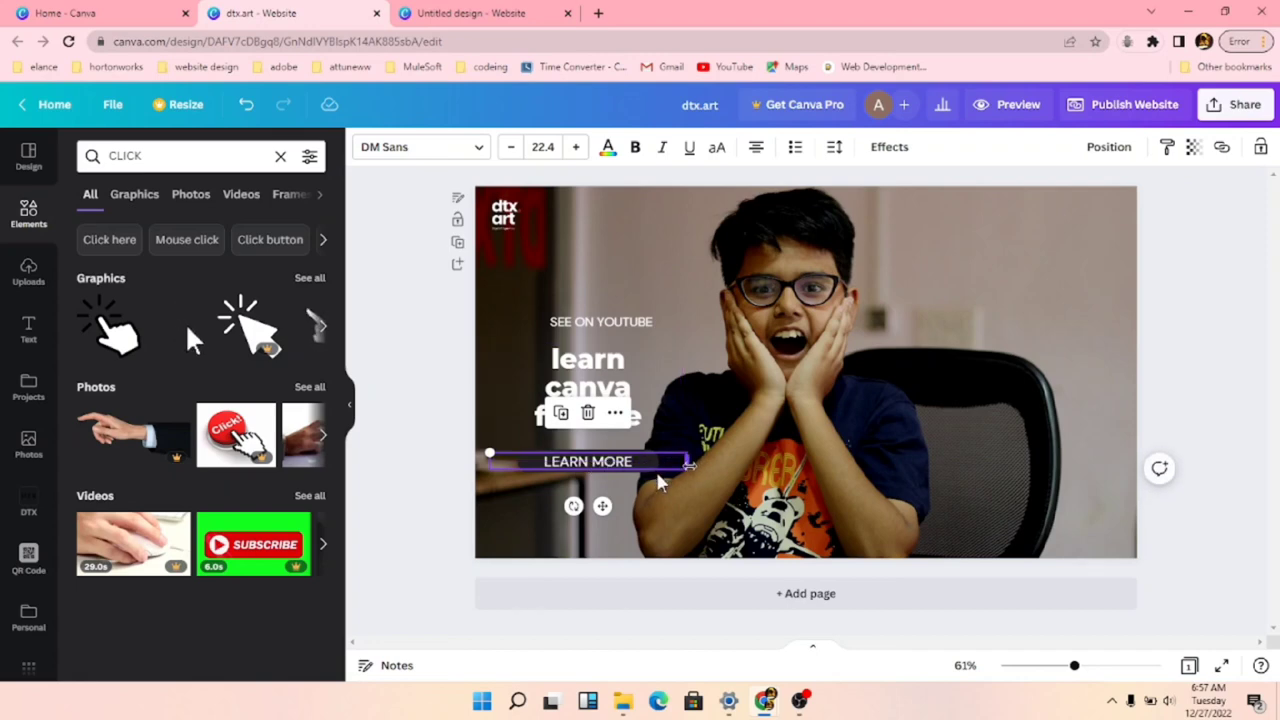
click(449, 508)
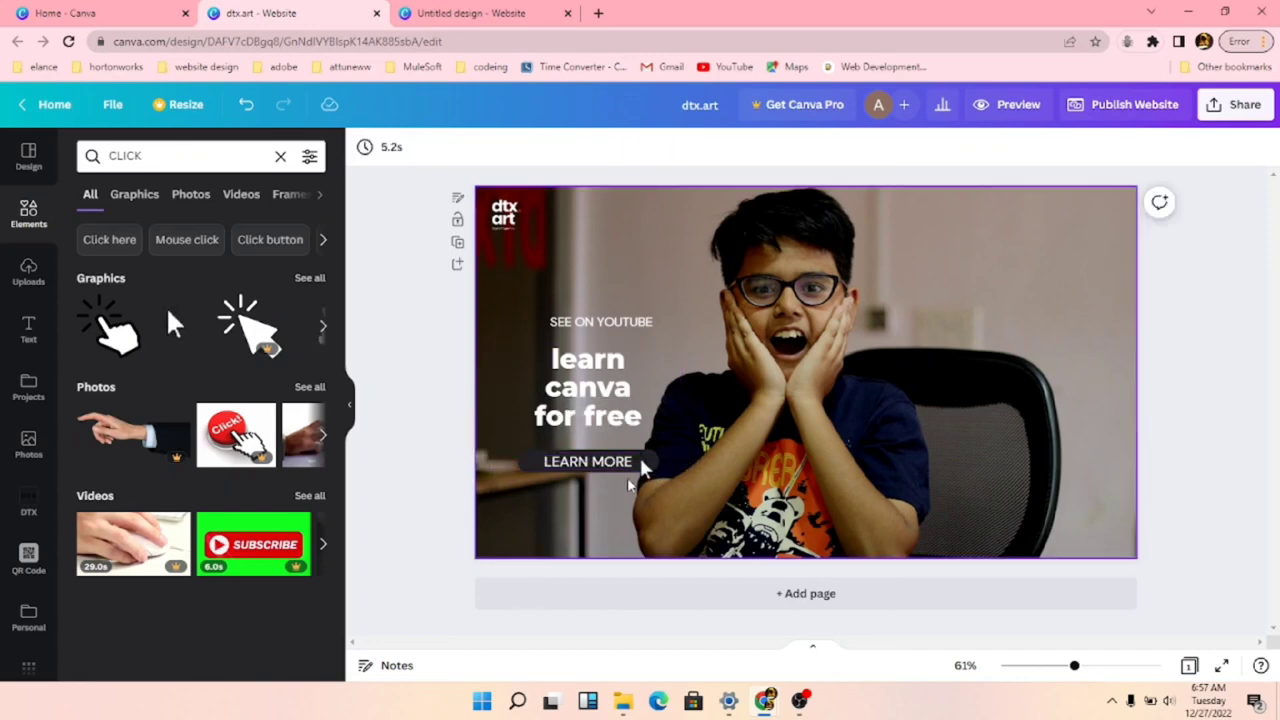
- Try grouping the tagline, headline, button, button text and pointer graphic, and ungroup them again
drag(426, 368, 638, 338)
click(386, 352)
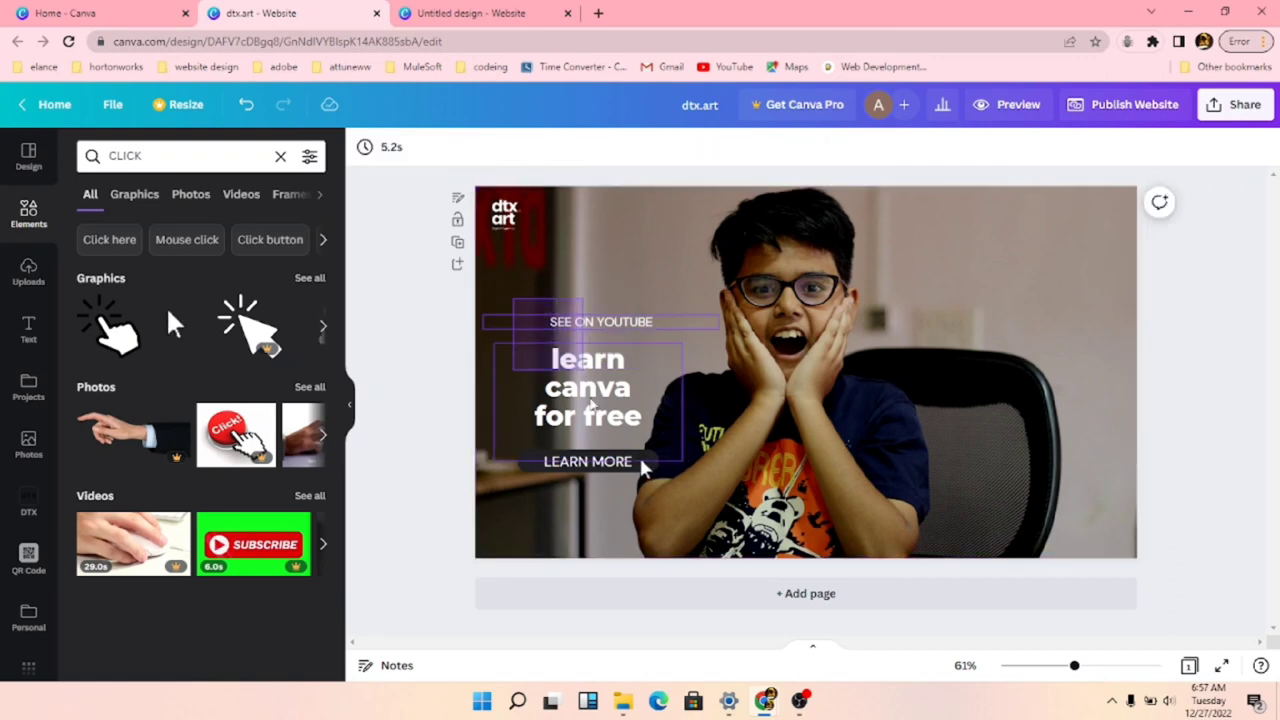
click(645, 475)
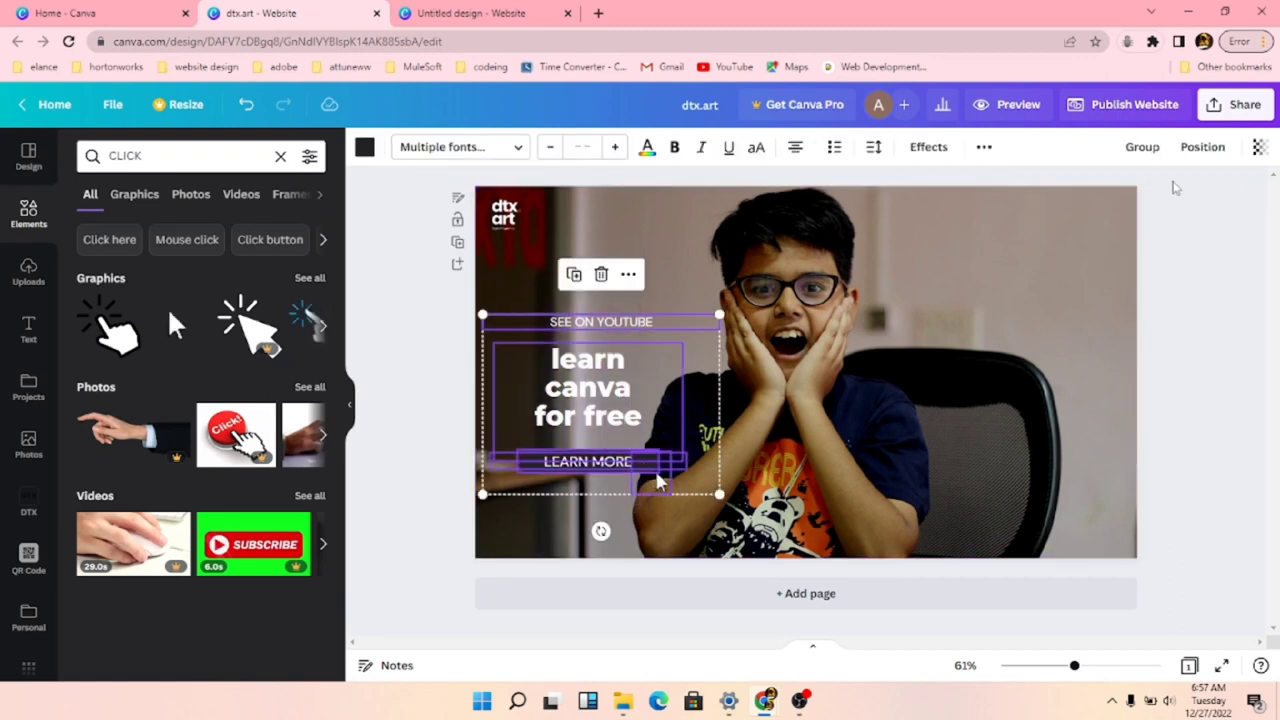
click(1145, 147)
click(1165, 295)
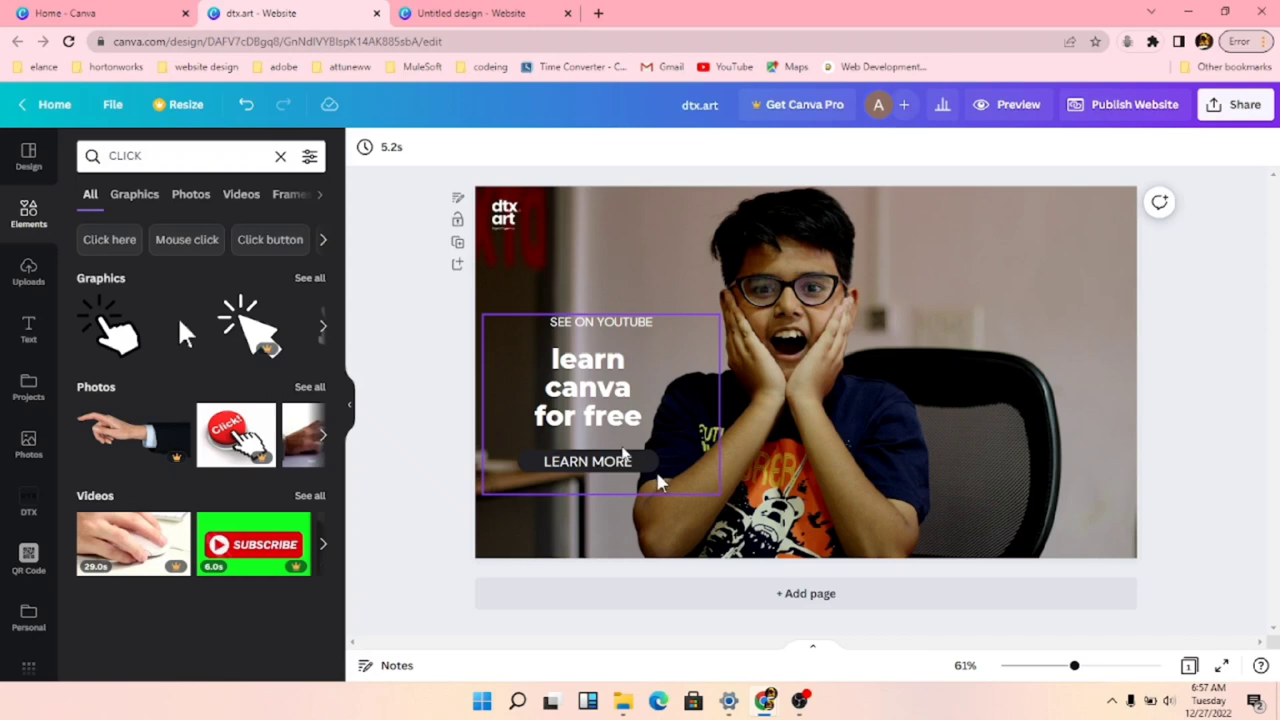
click(628, 378)
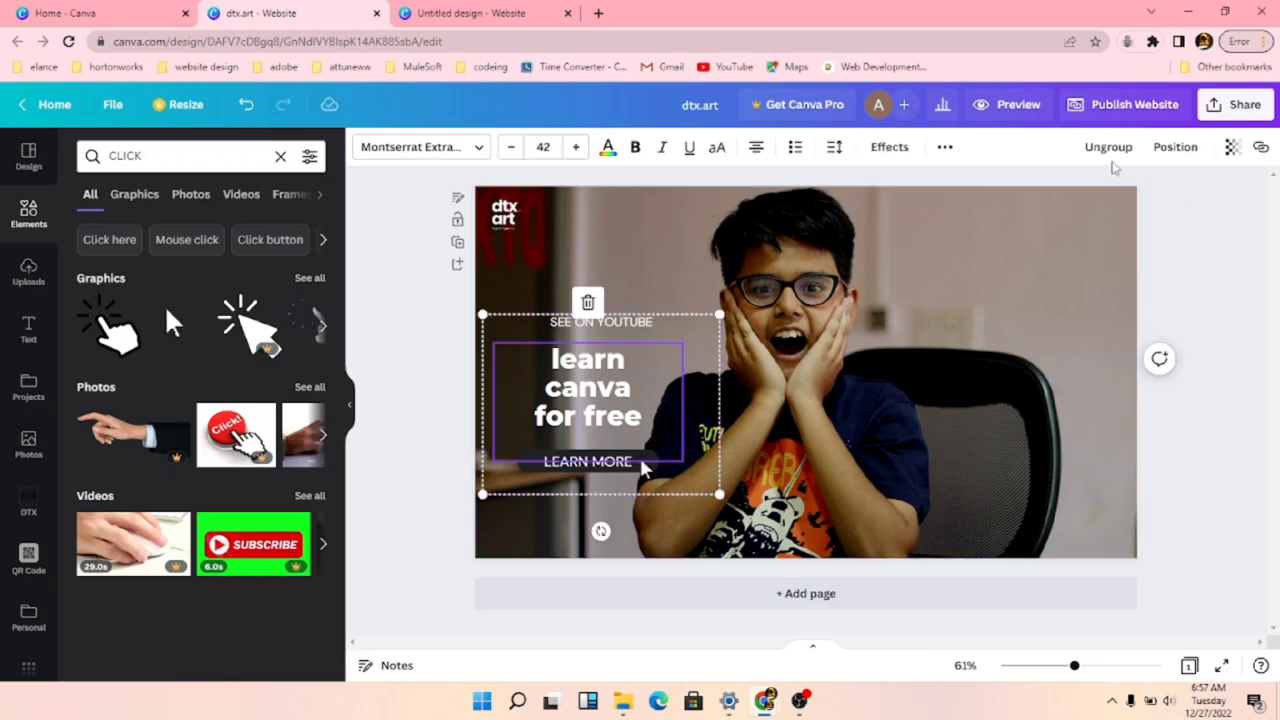
click(1106, 147)
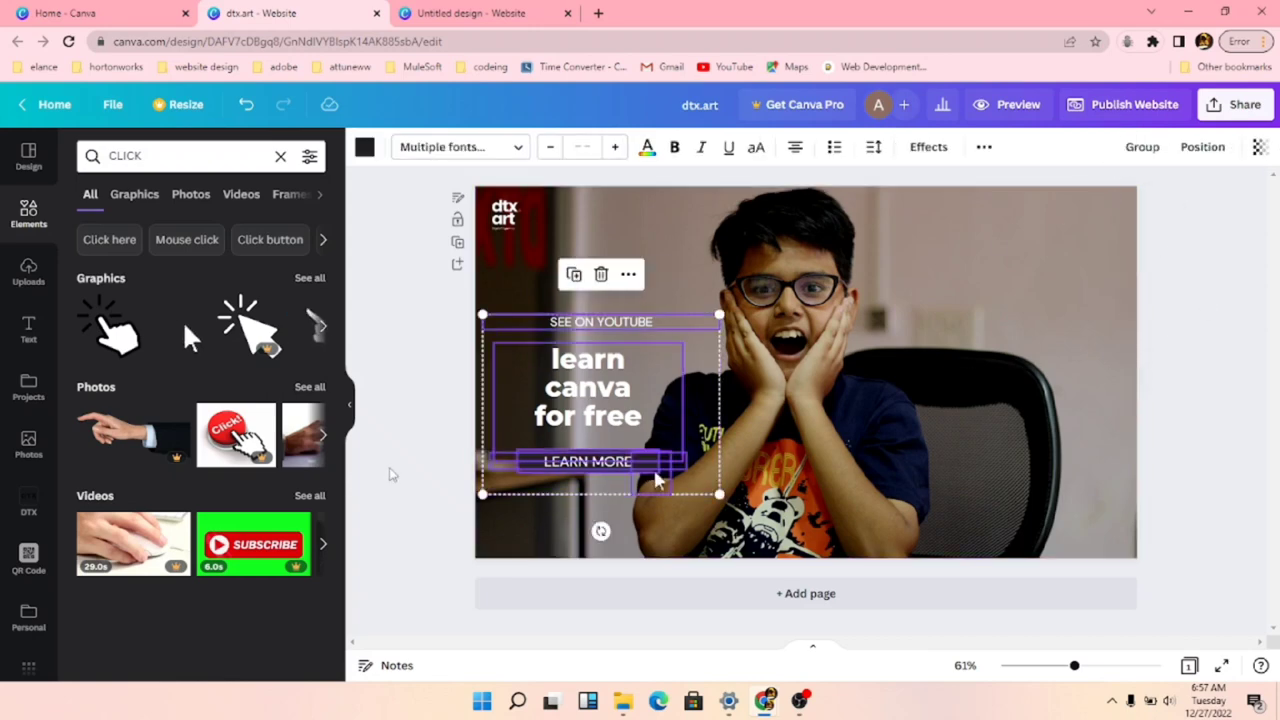
click(425, 467)
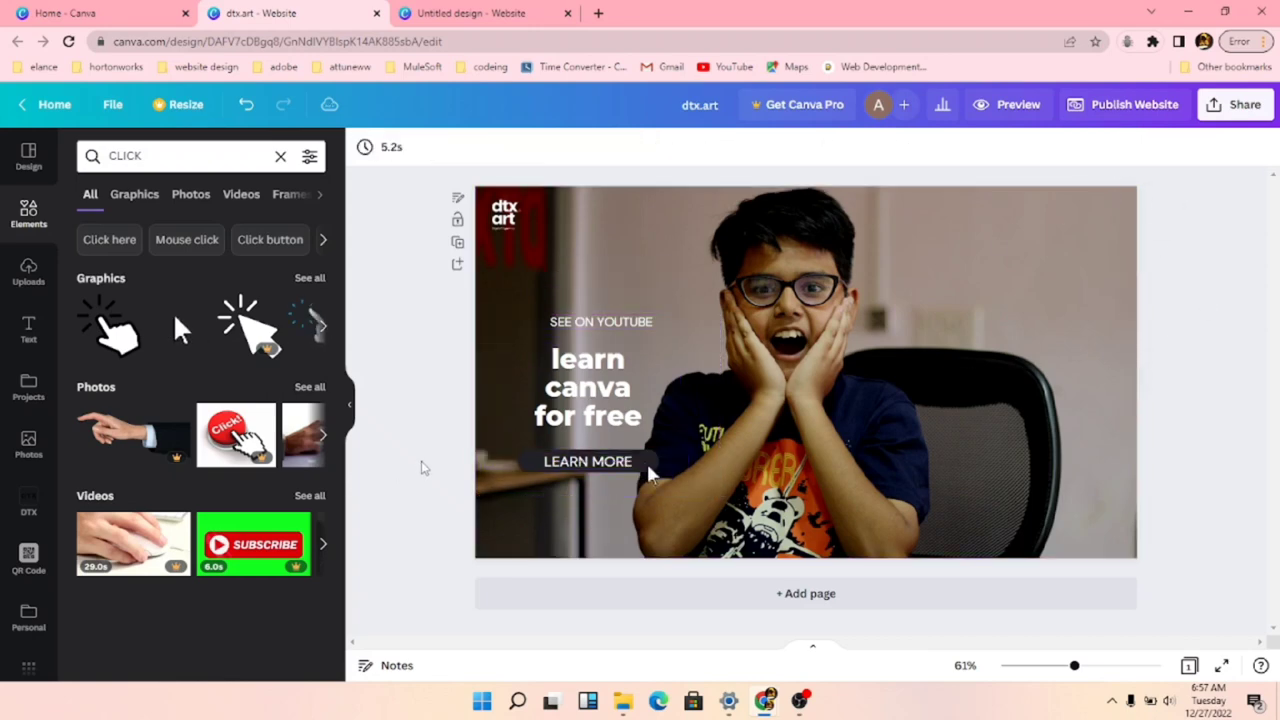
- Group the "LEARN MORE" text with its dark button shape
click(560, 466)
double_click(640, 418)
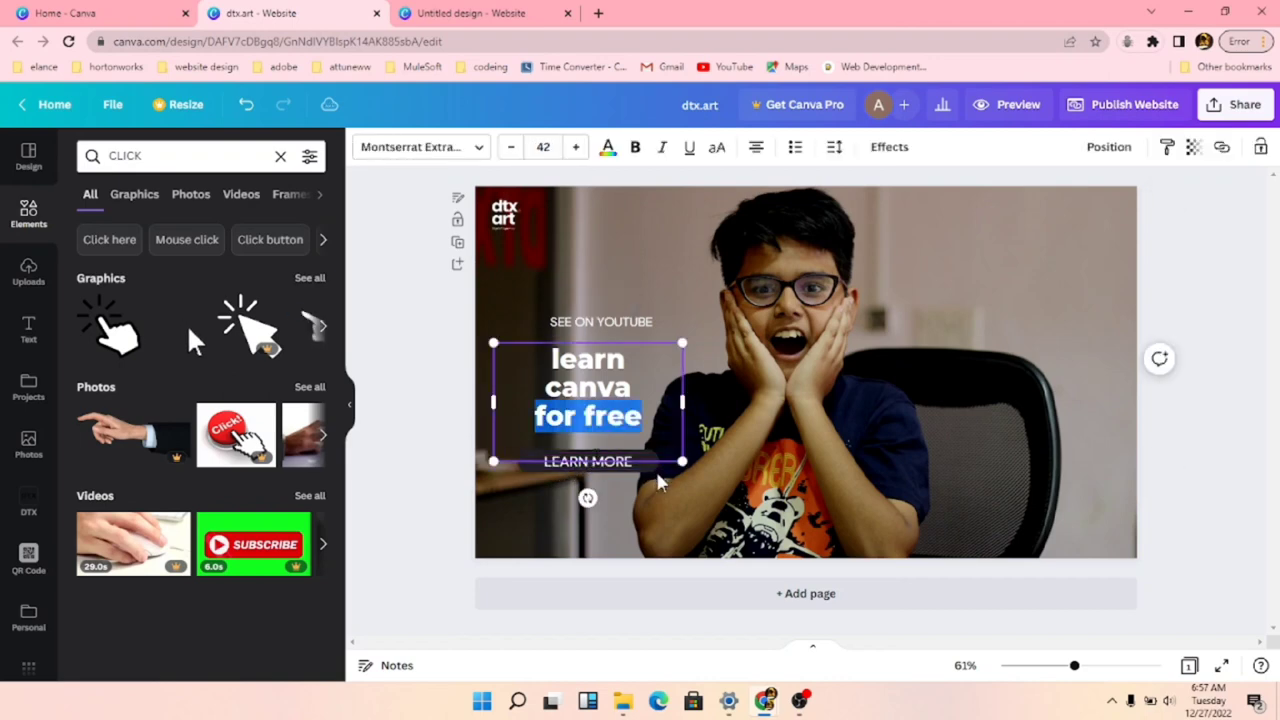
click(428, 508)
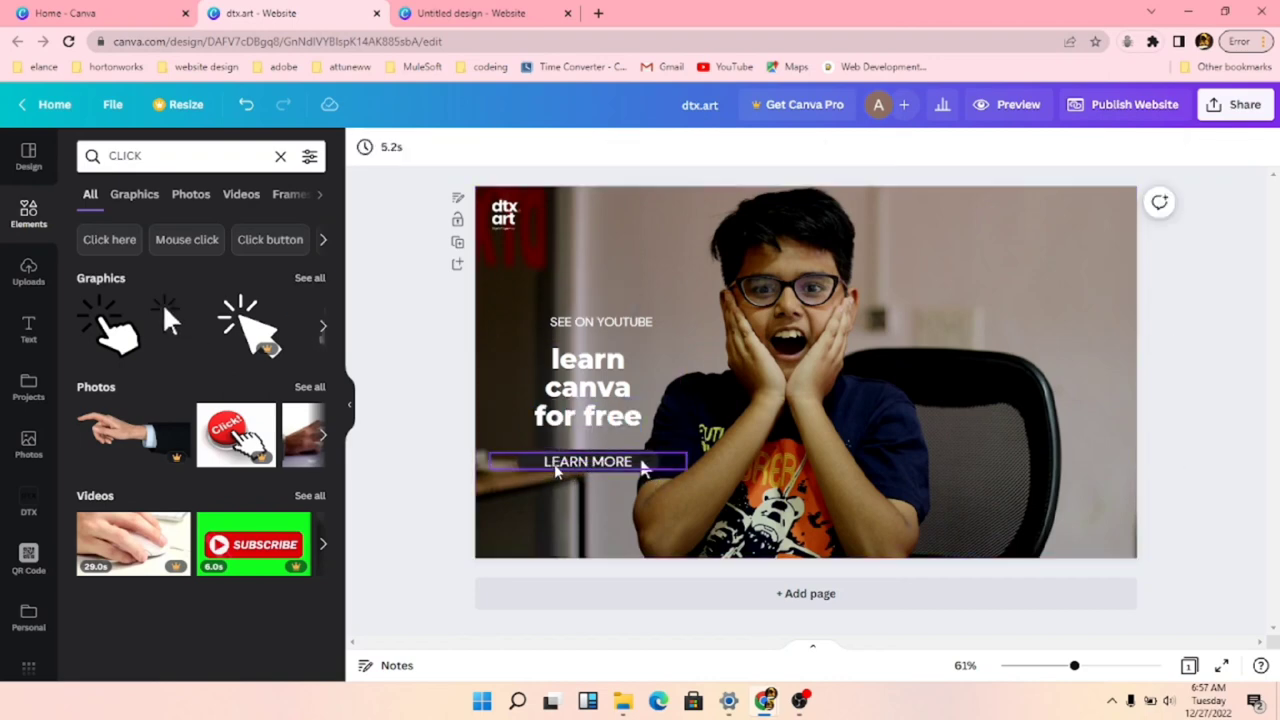
click(646, 460)
click(650, 476)
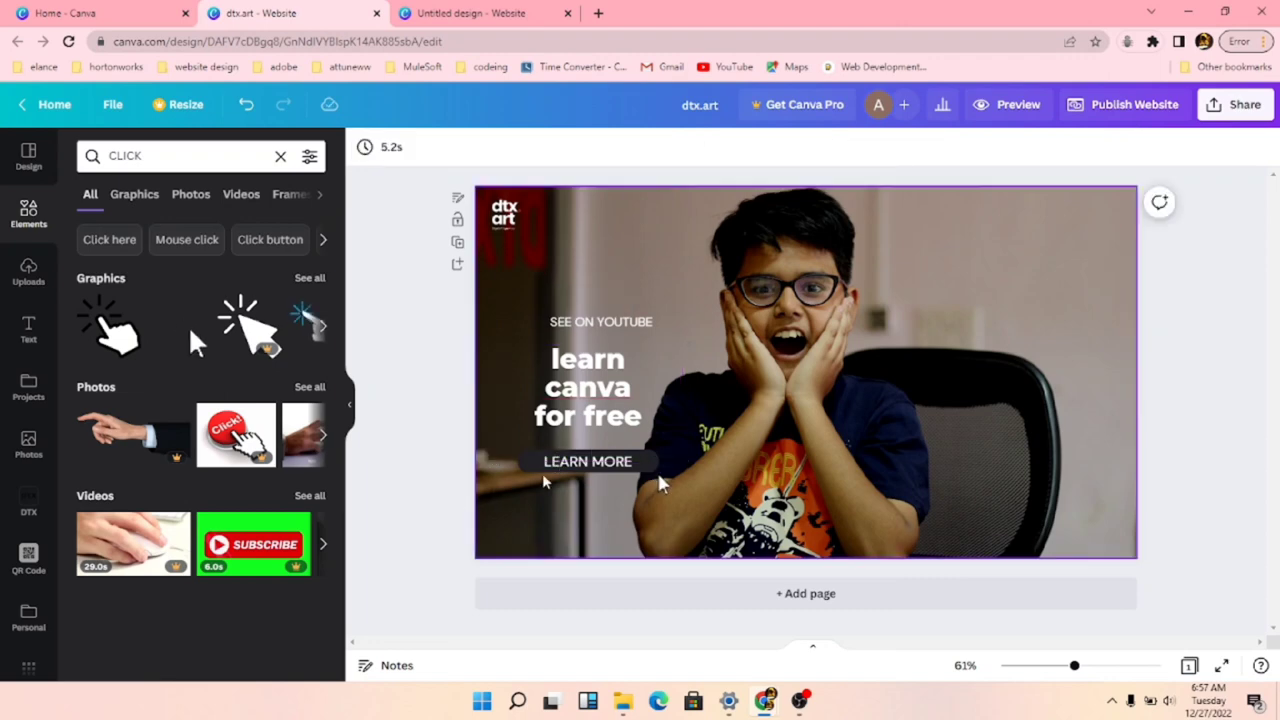
click(645, 468)
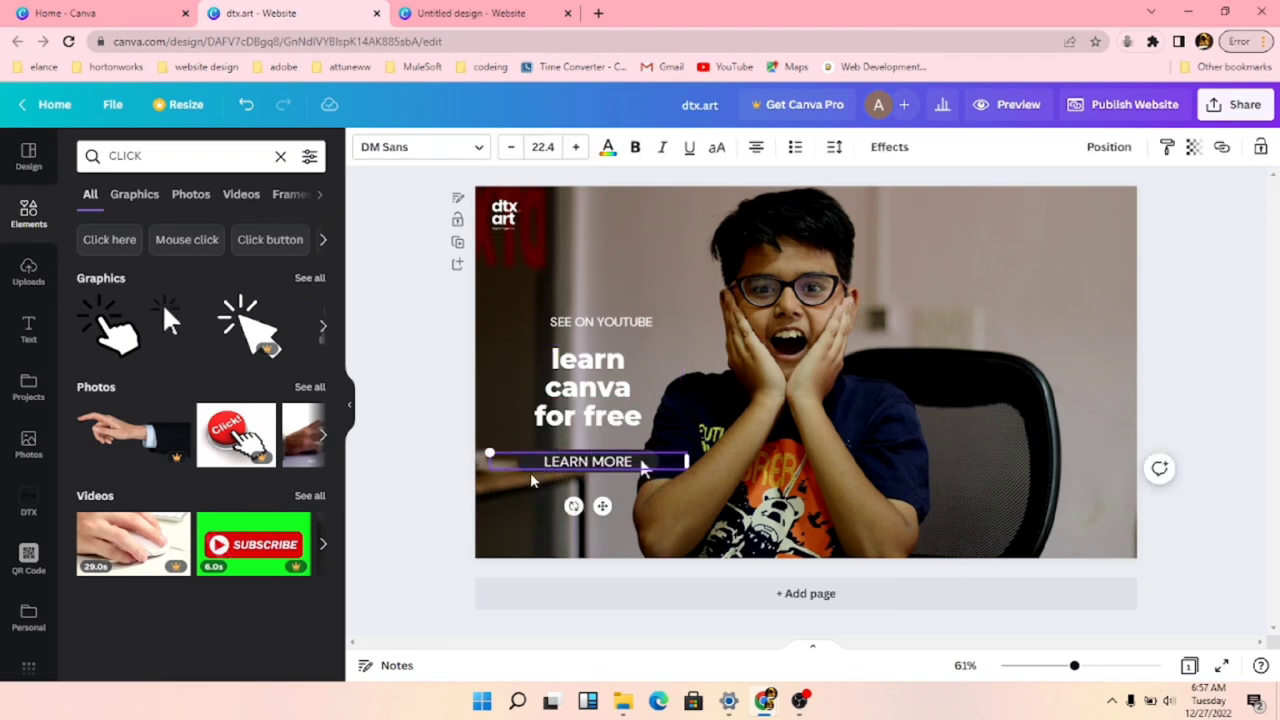
shift+click(650, 476)
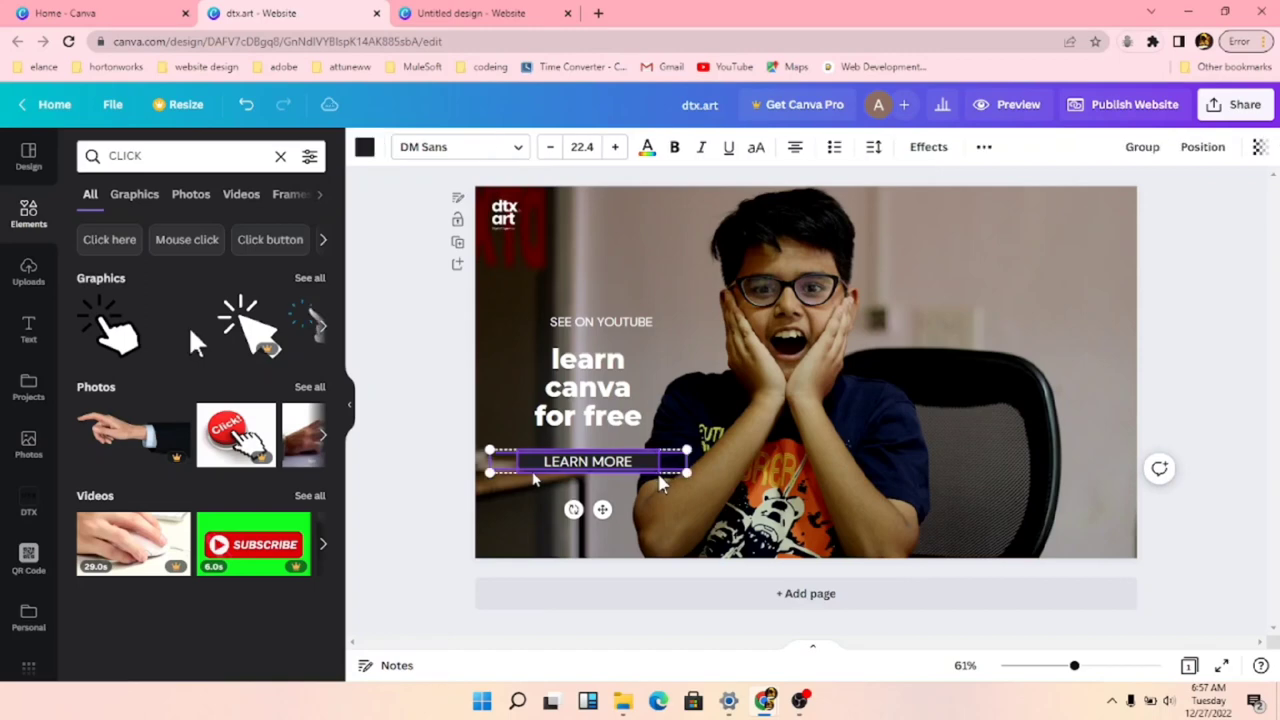
click(1142, 147)
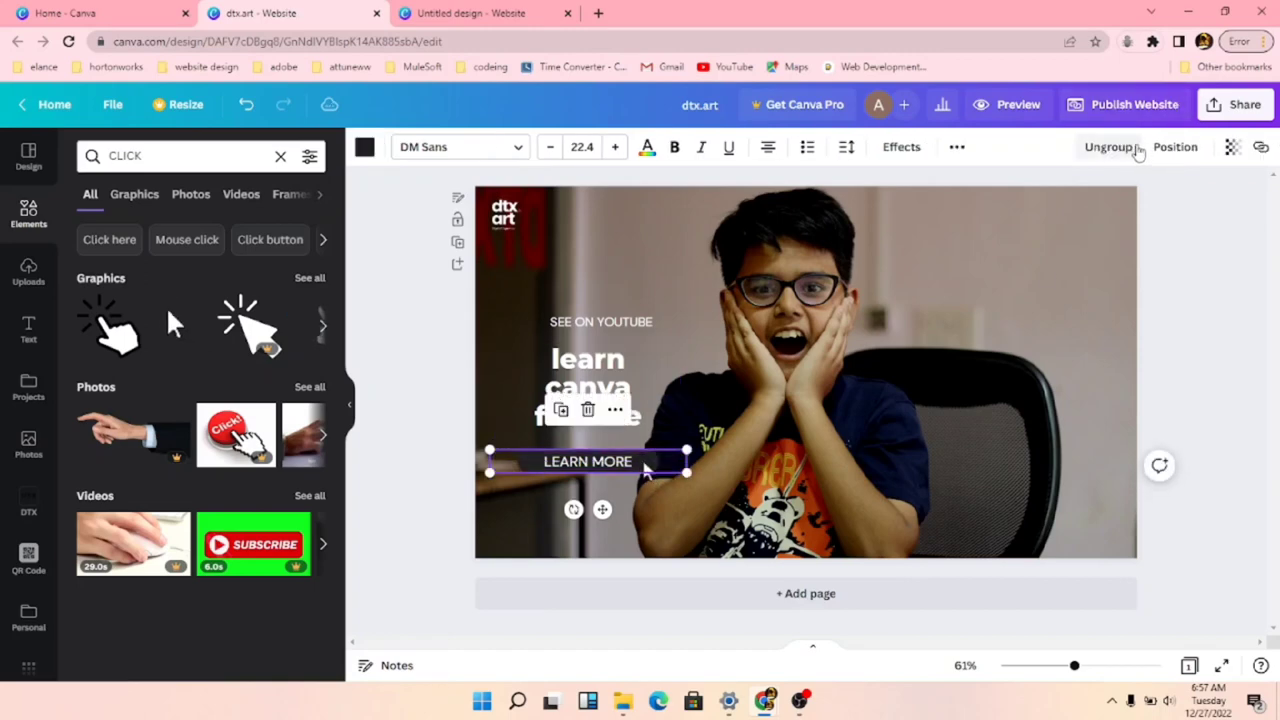
click(1185, 175)
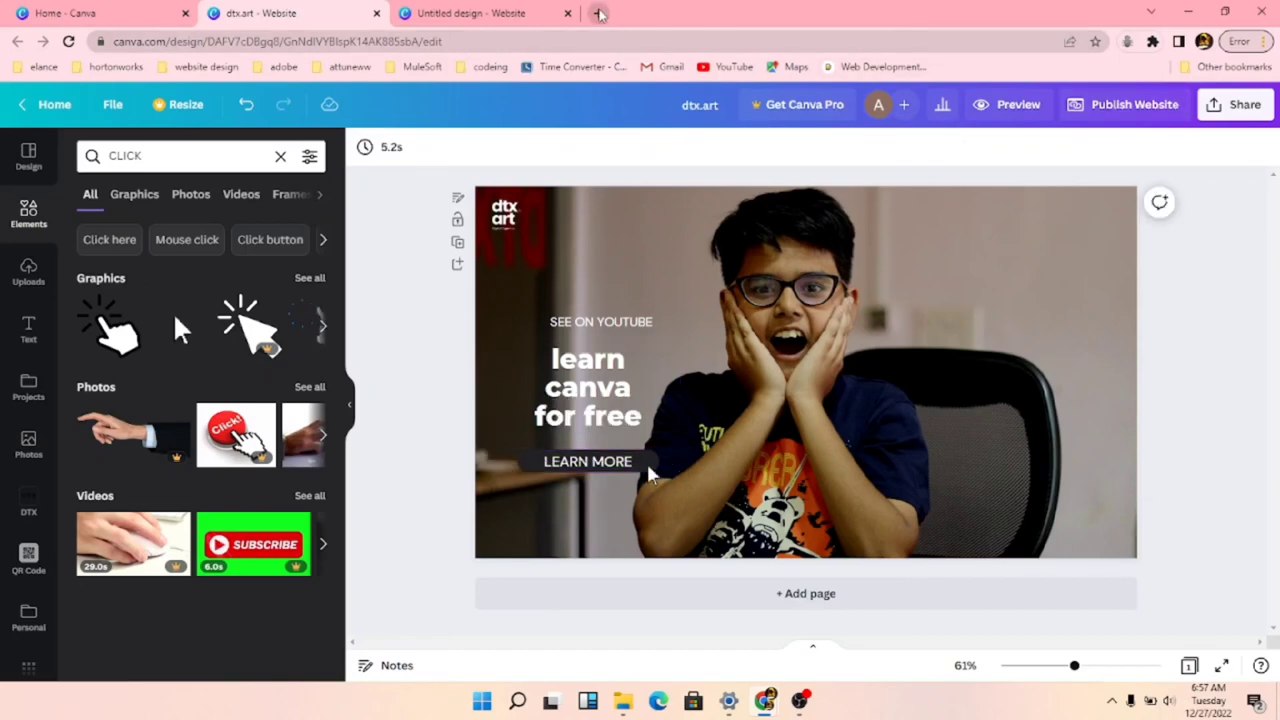
- Open YouTube in a new browser tab and search for "DTX.ART"
key(ctrl+t)
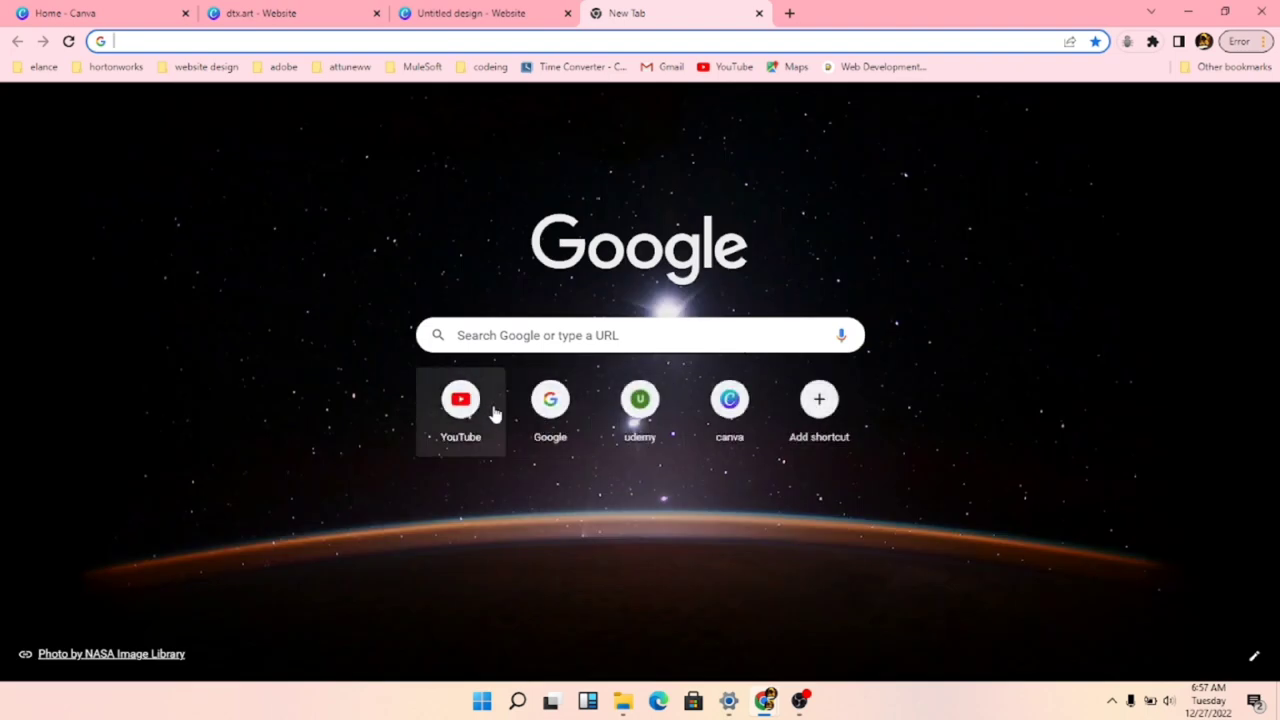
click(491, 412)
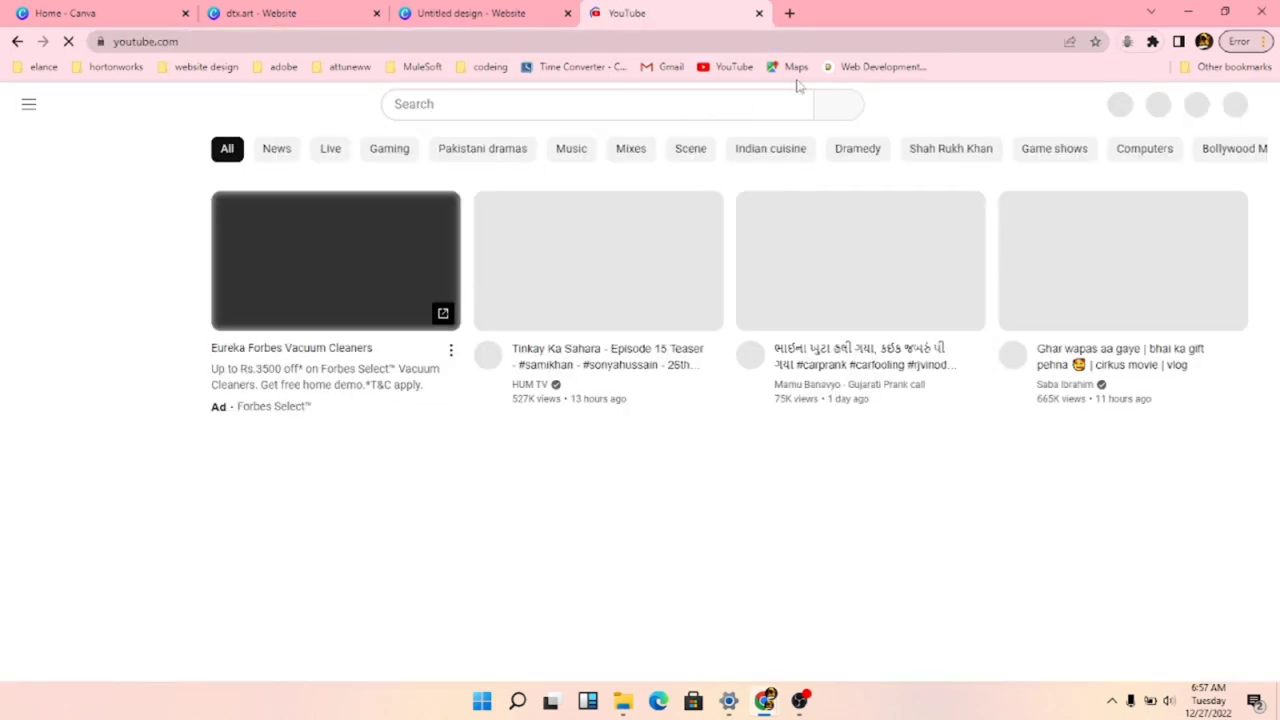
click(599, 107)
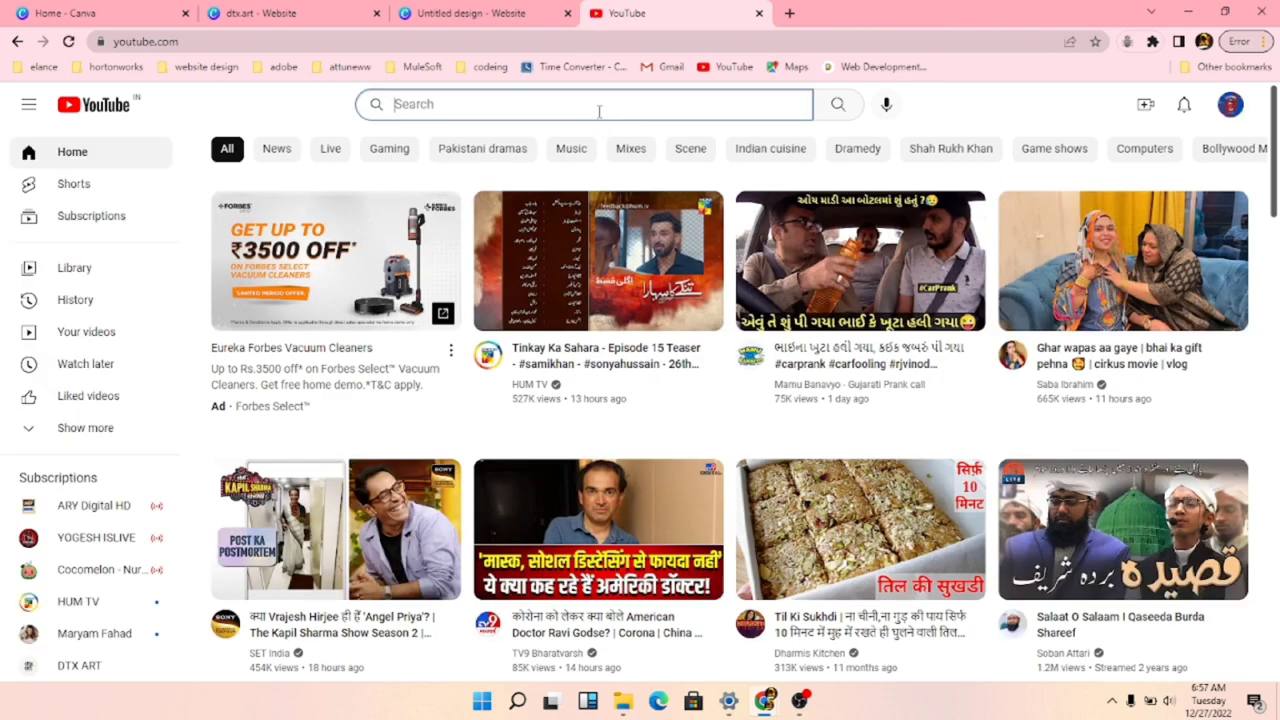
text(DTX)
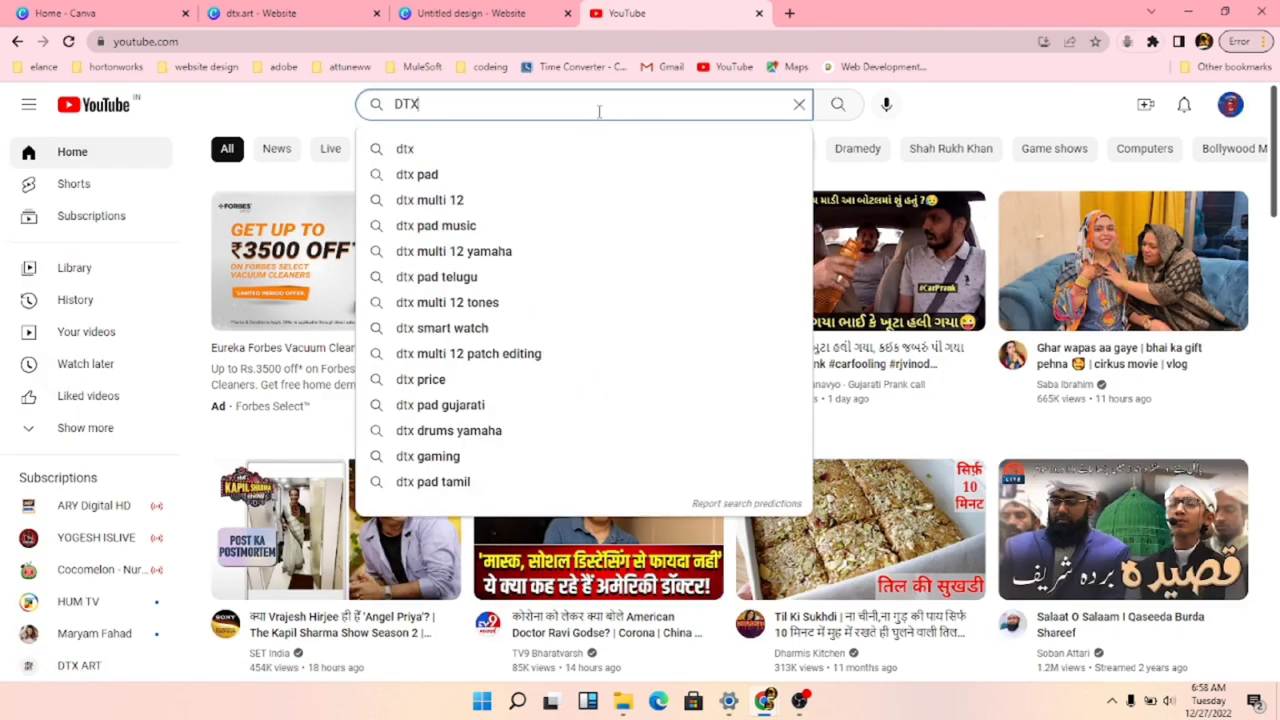
key(Return)
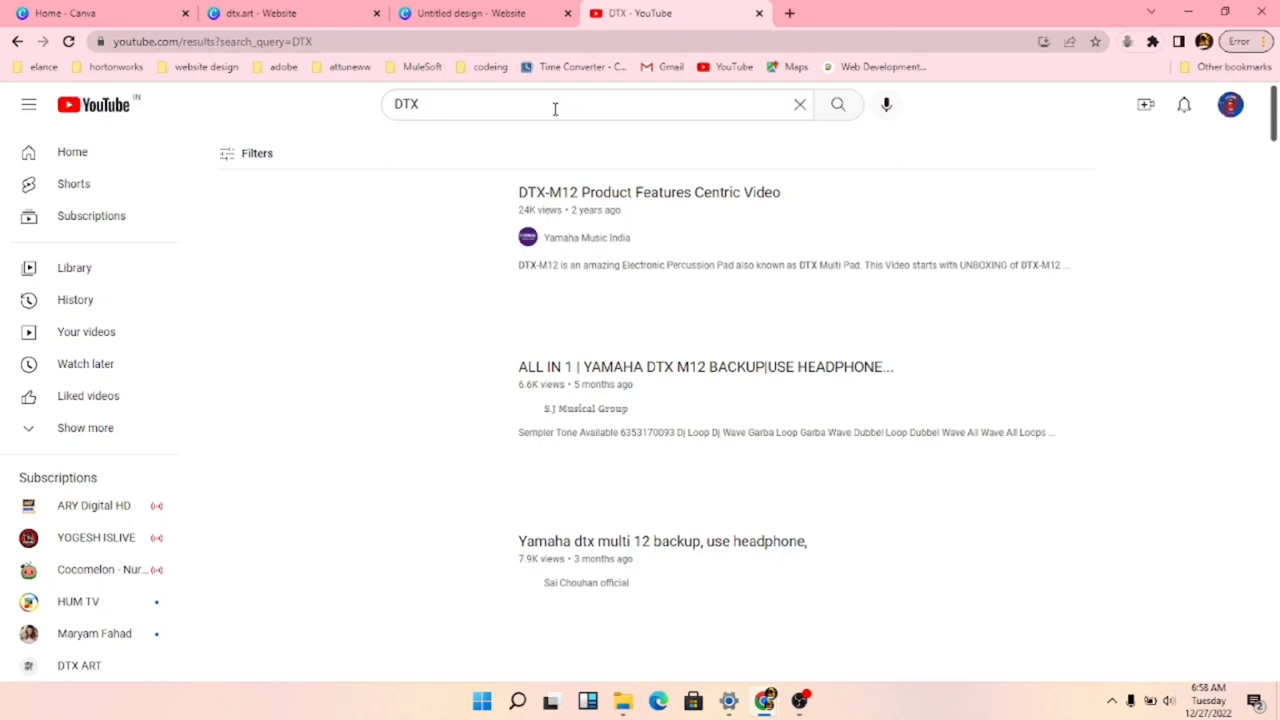
click(555, 108)
text(.)
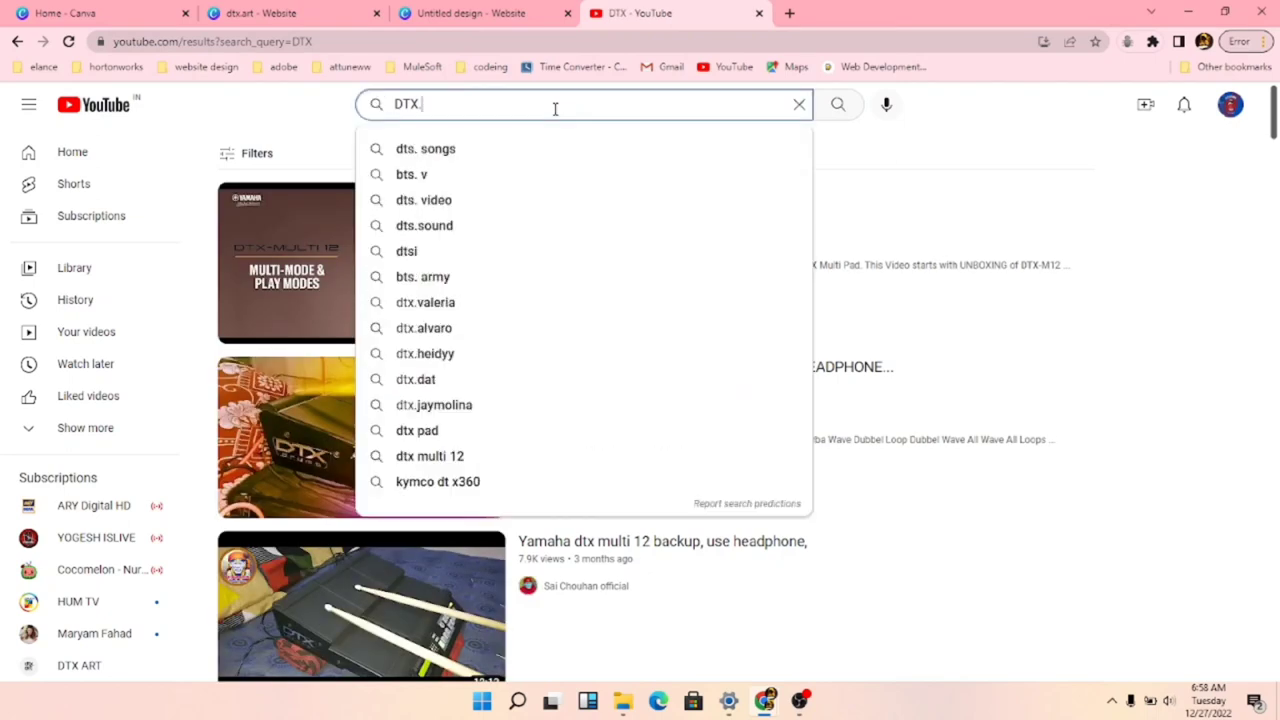
text(ART)
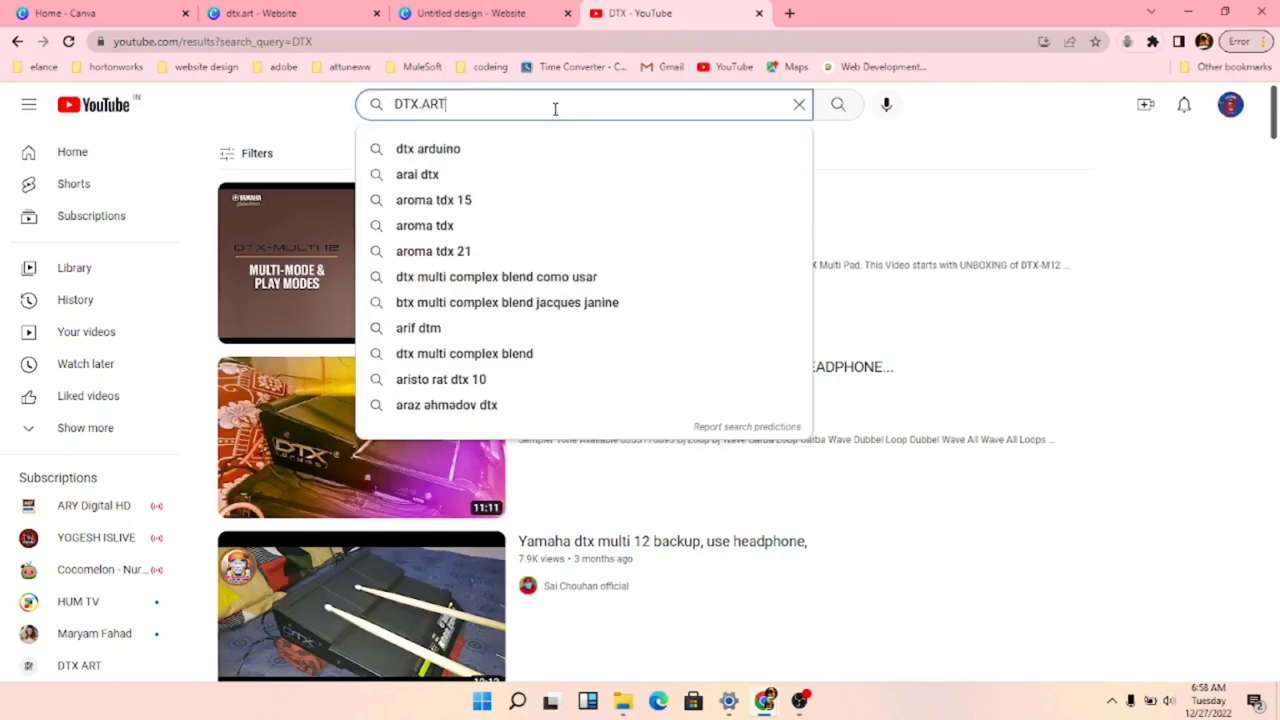
key(Return)
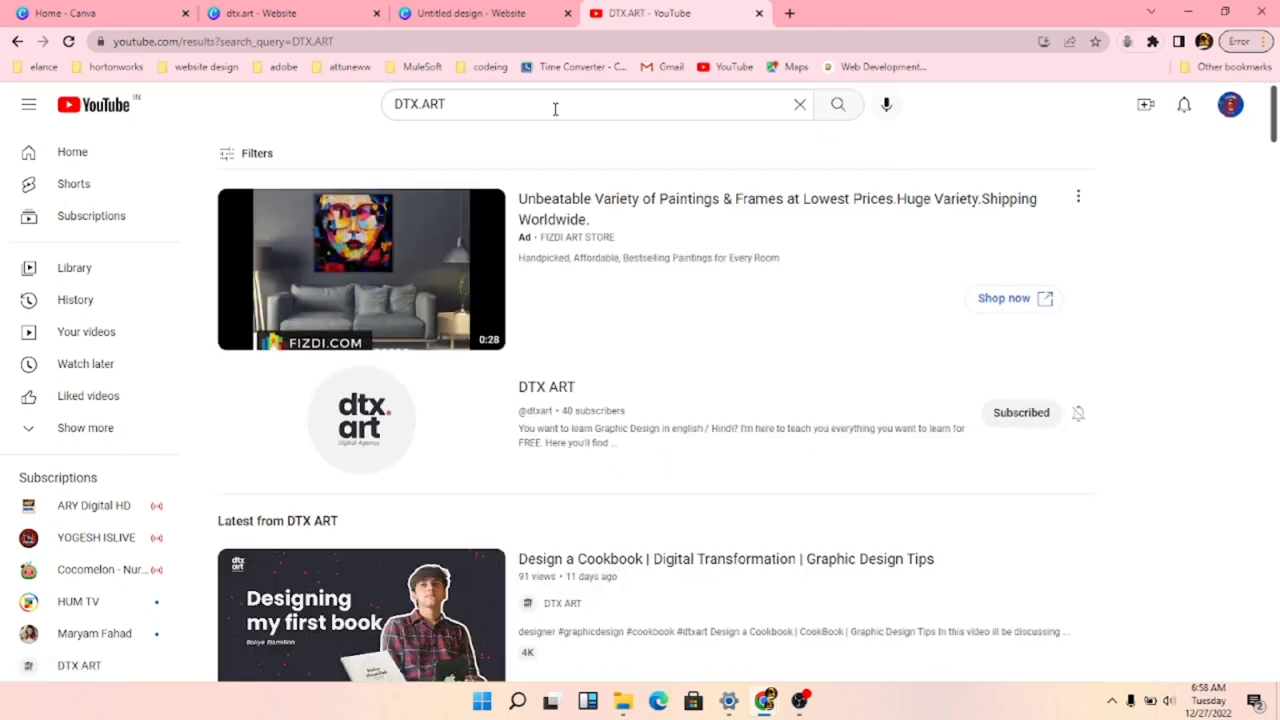
- Open the DTX ART channel page and copy its full web address
click(383, 448)
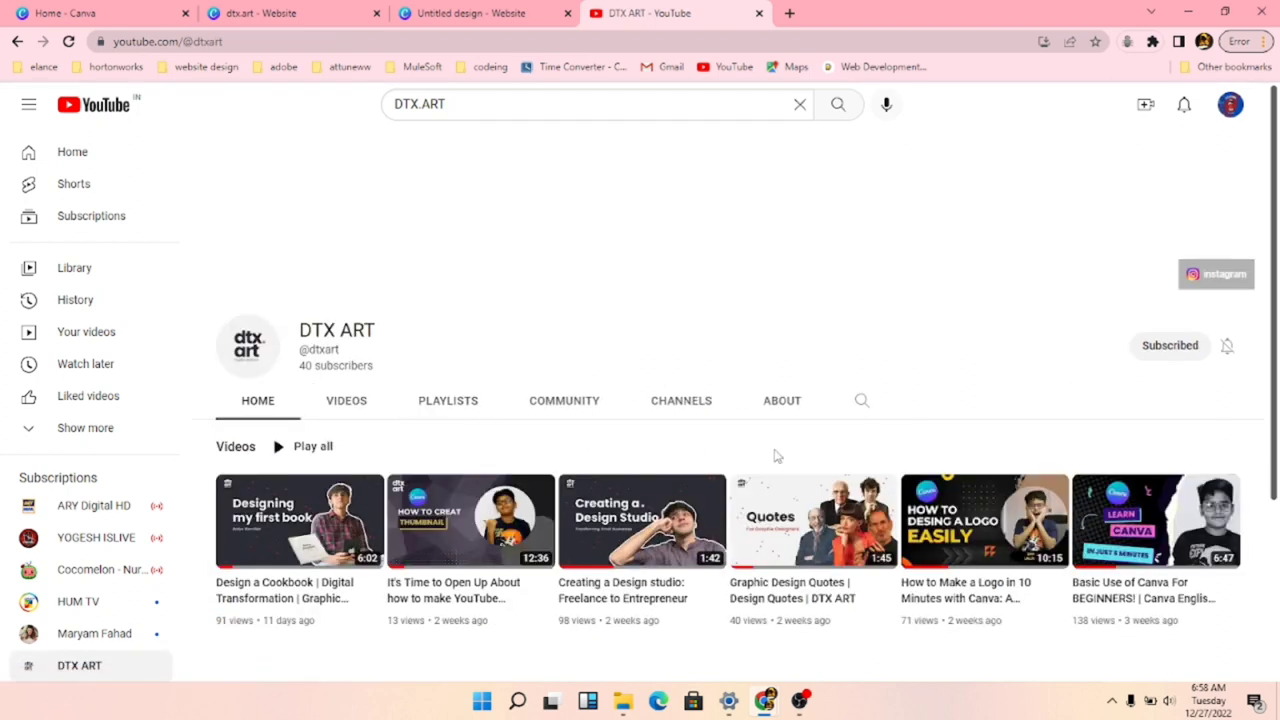
click(252, 42)
click(278, 42)
drag(285, 42, 93, 42)
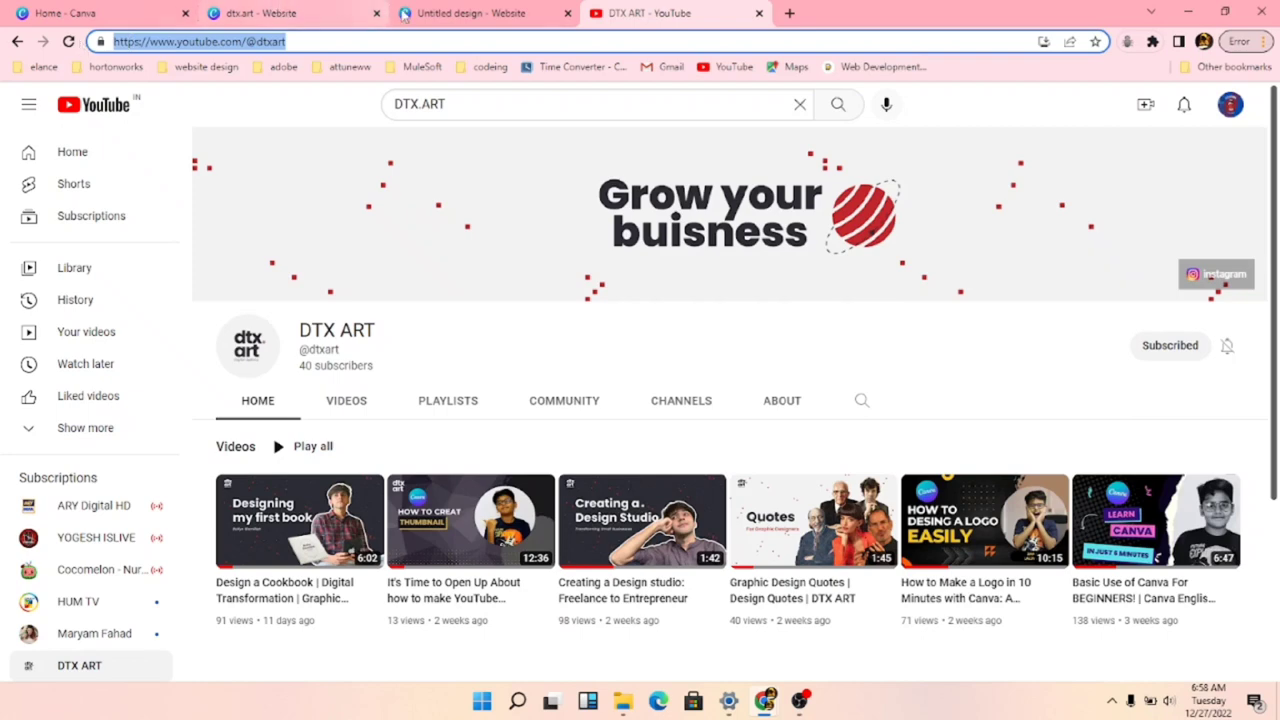
- Return to the dtx.art design in Canva and link the "LEARN MORE" text to the copied YouTube channel address
click(470, 13)
click(296, 15)
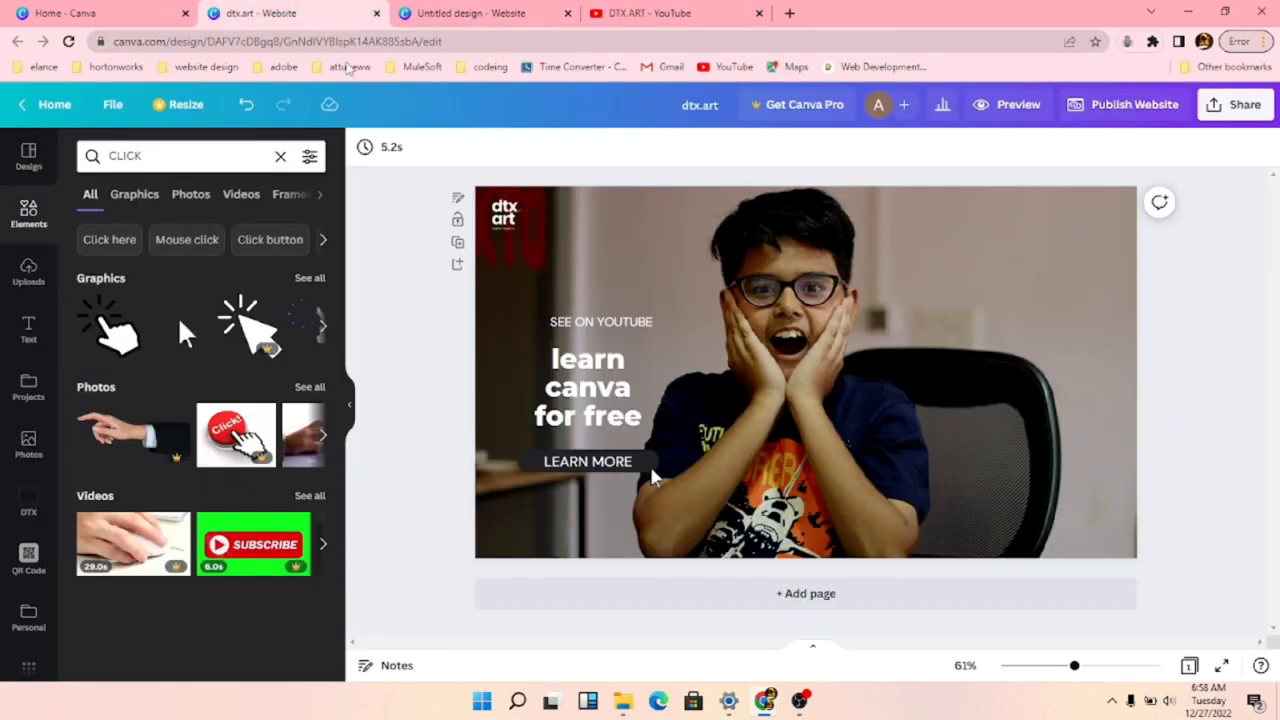
click(613, 475)
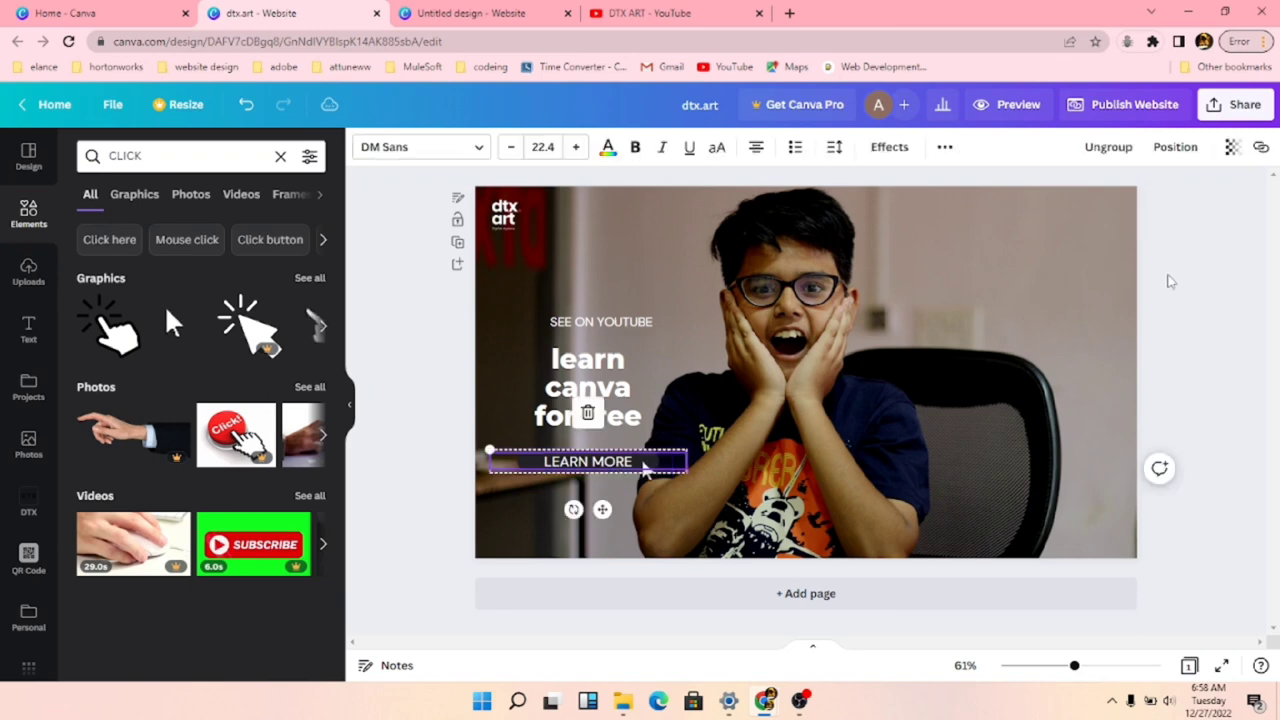
- Publish the website at dtx.my.canva.site, view the live page, and return to the design
click(1135, 104)
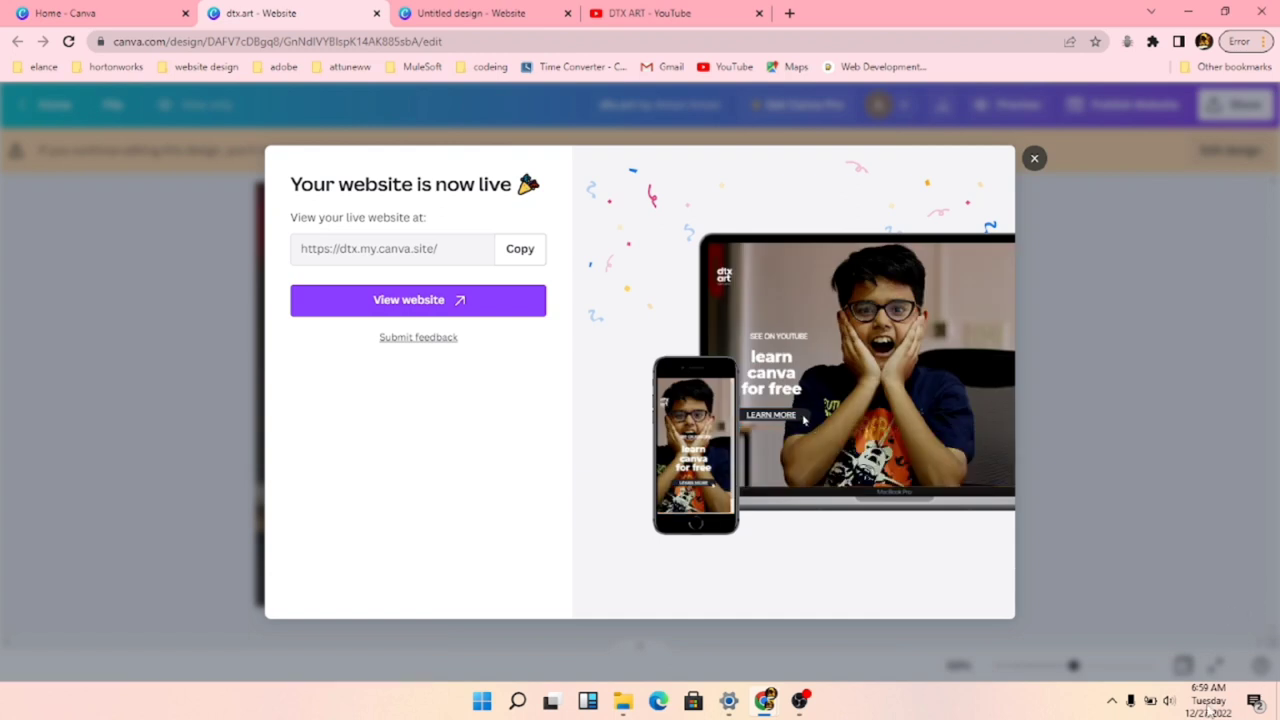
click(364, 304)
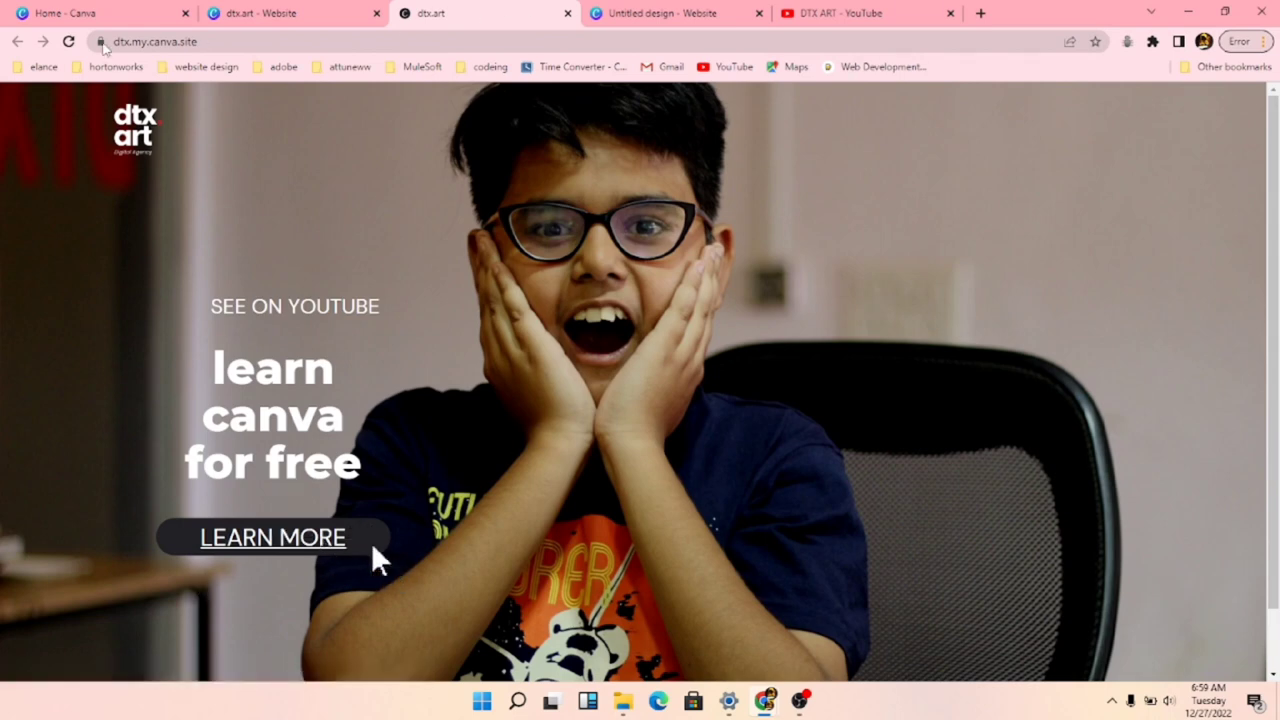
click(258, 14)
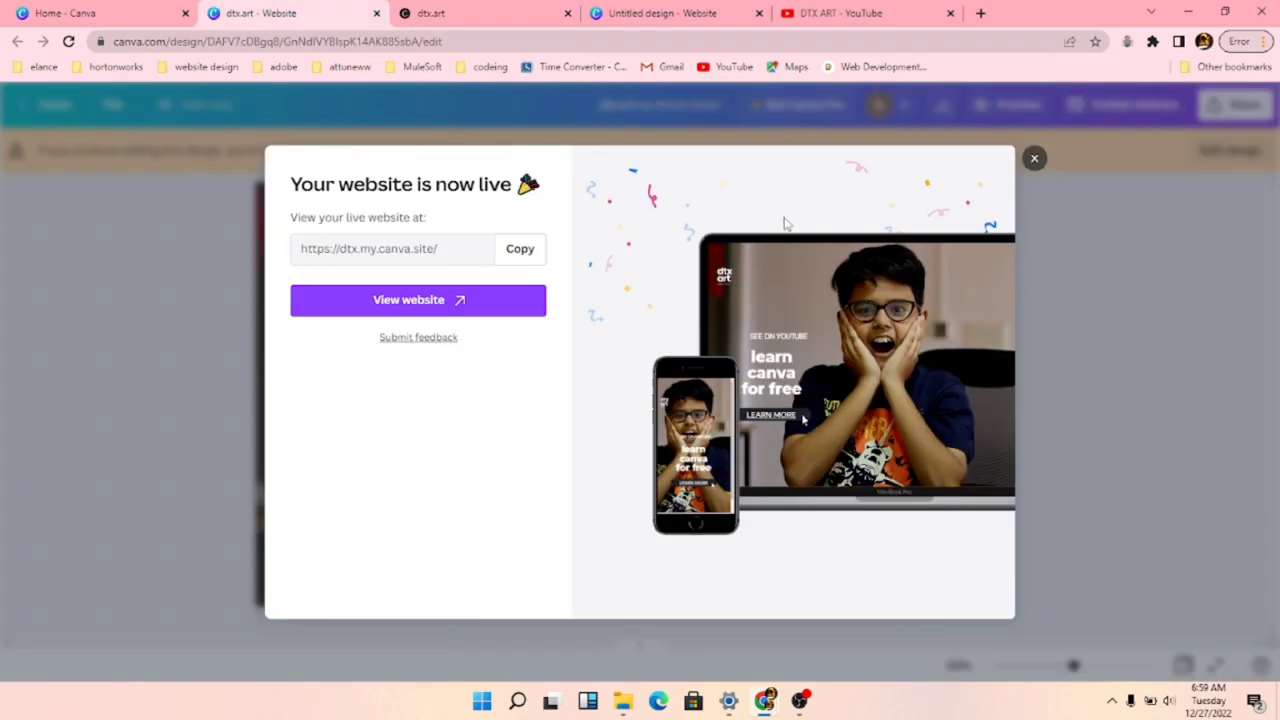
click(1035, 160)
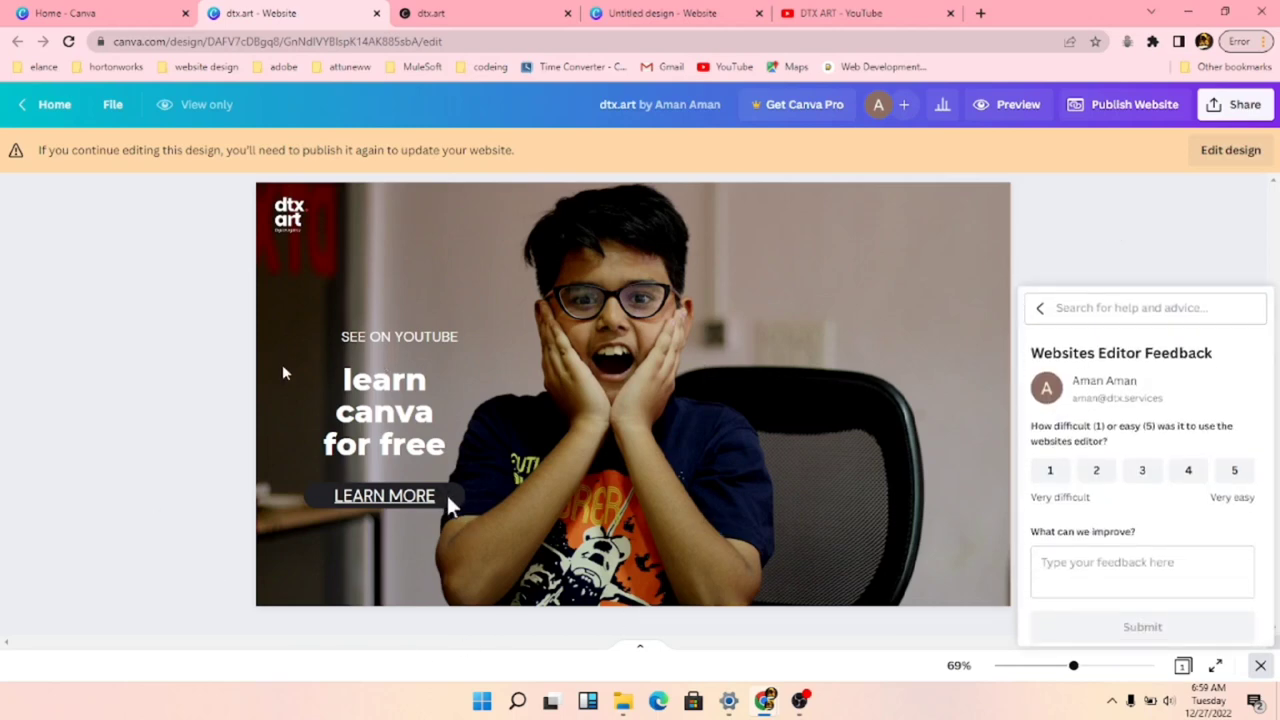
- Reopen the dtx.art website from the recent designs and enable editing of the published design
click(45, 105)
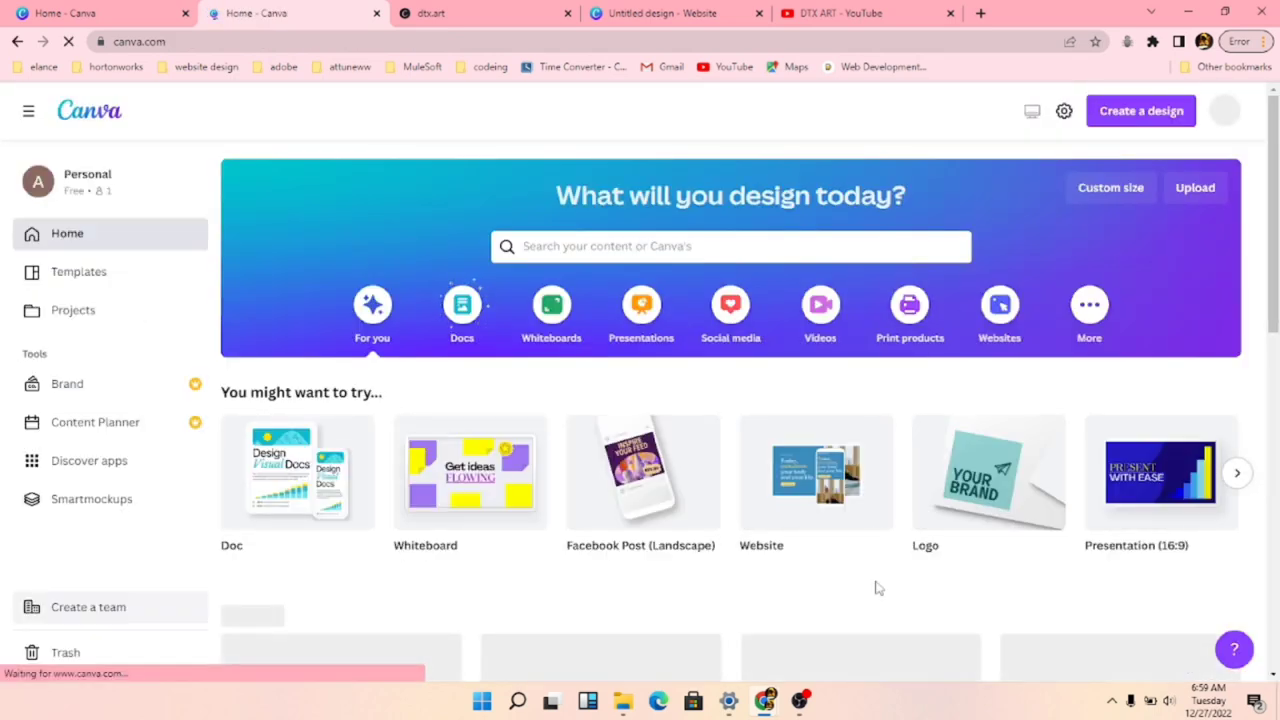
scroll(500, 586, down, 3)
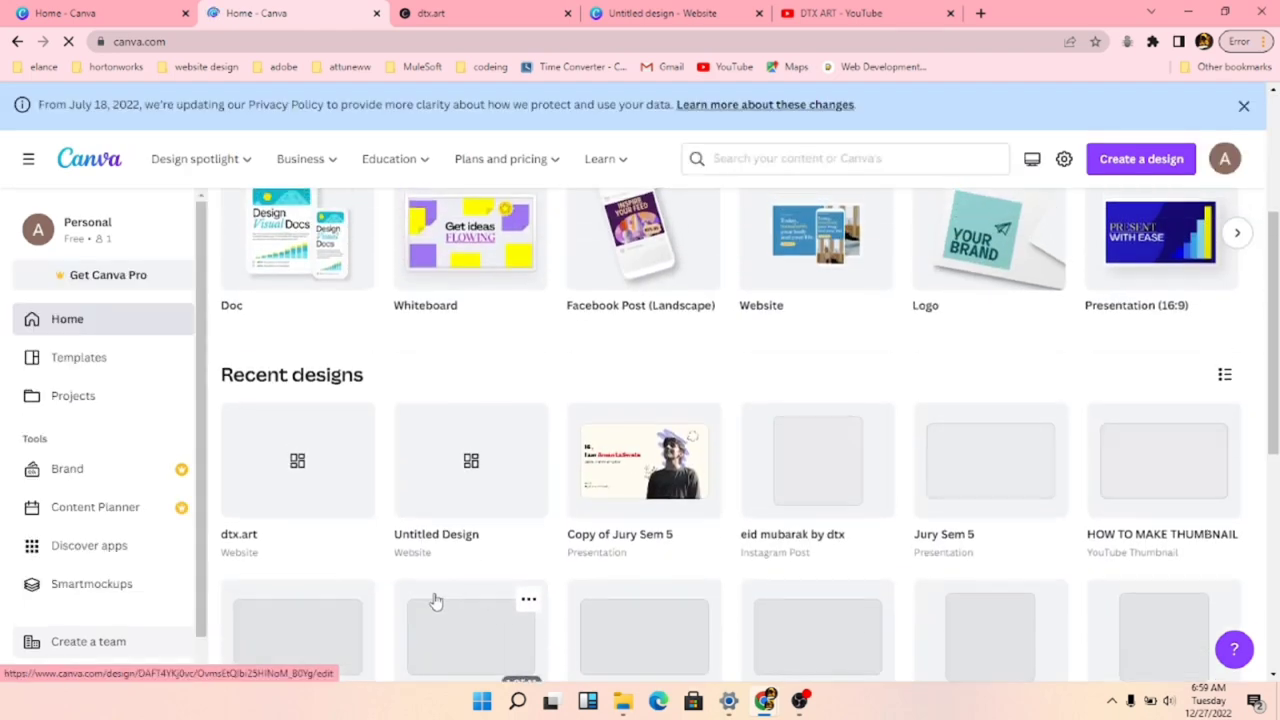
click(285, 480)
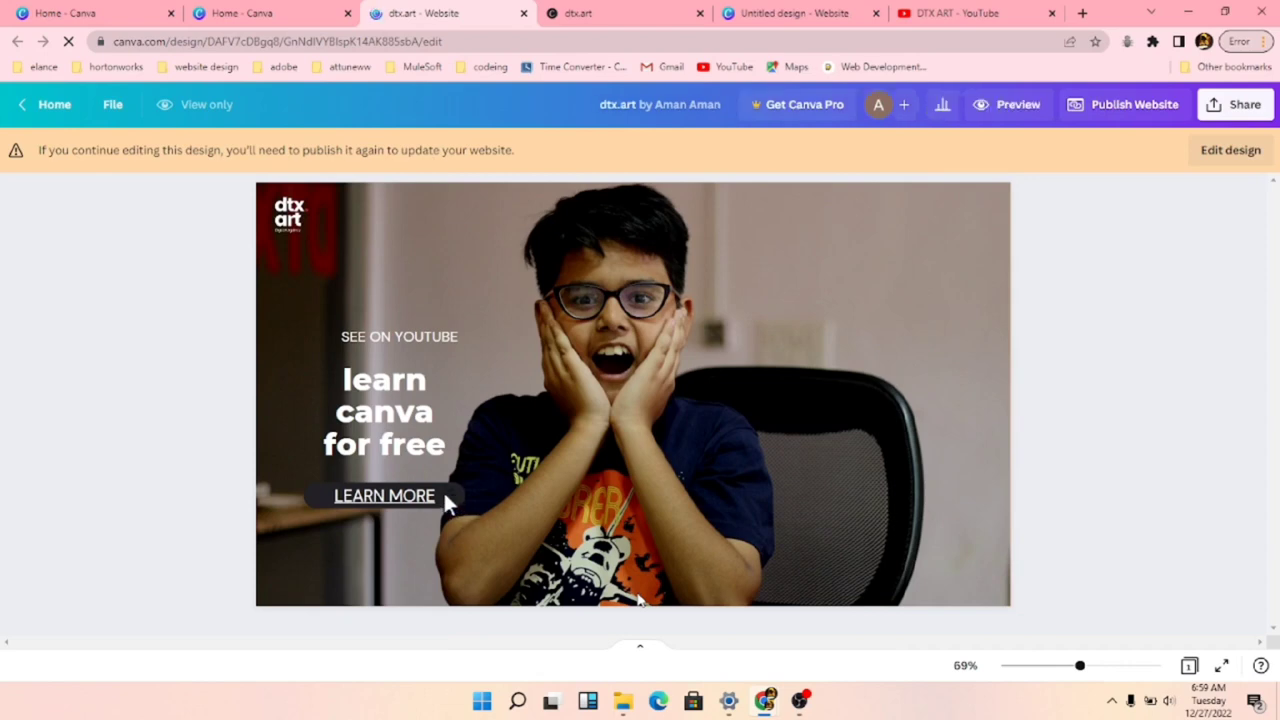
click(1230, 152)
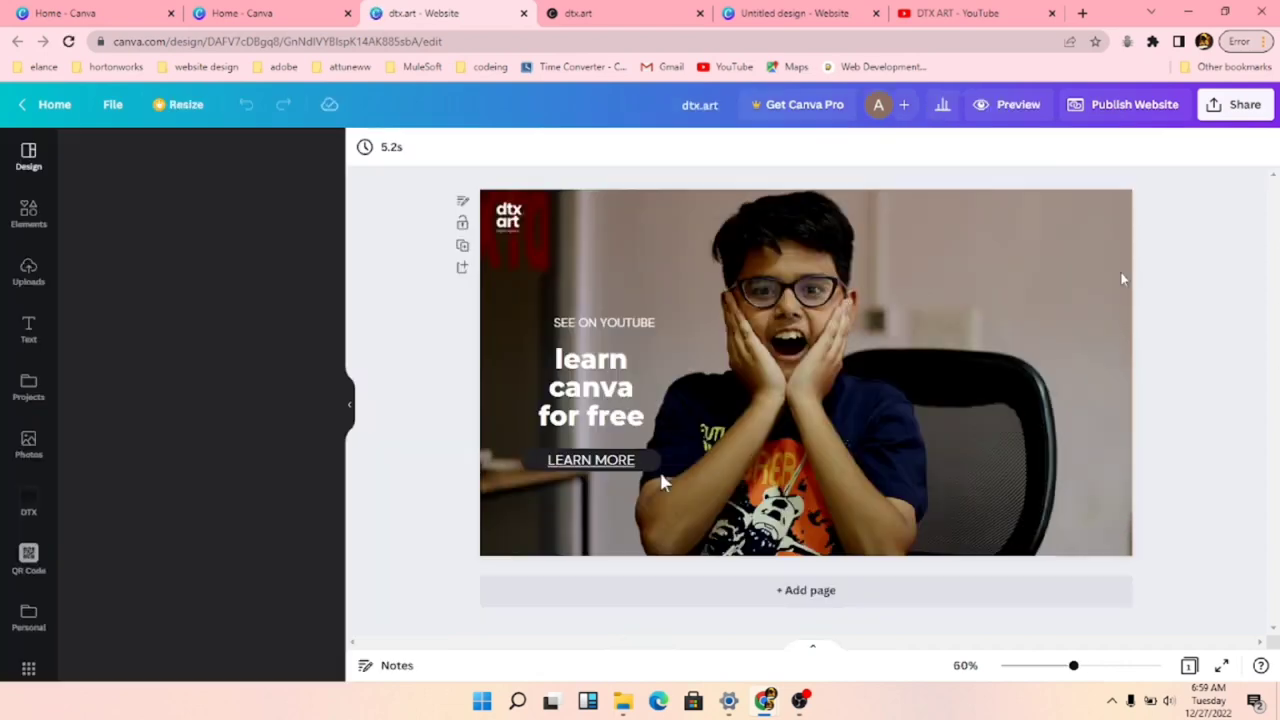
click(720, 600)
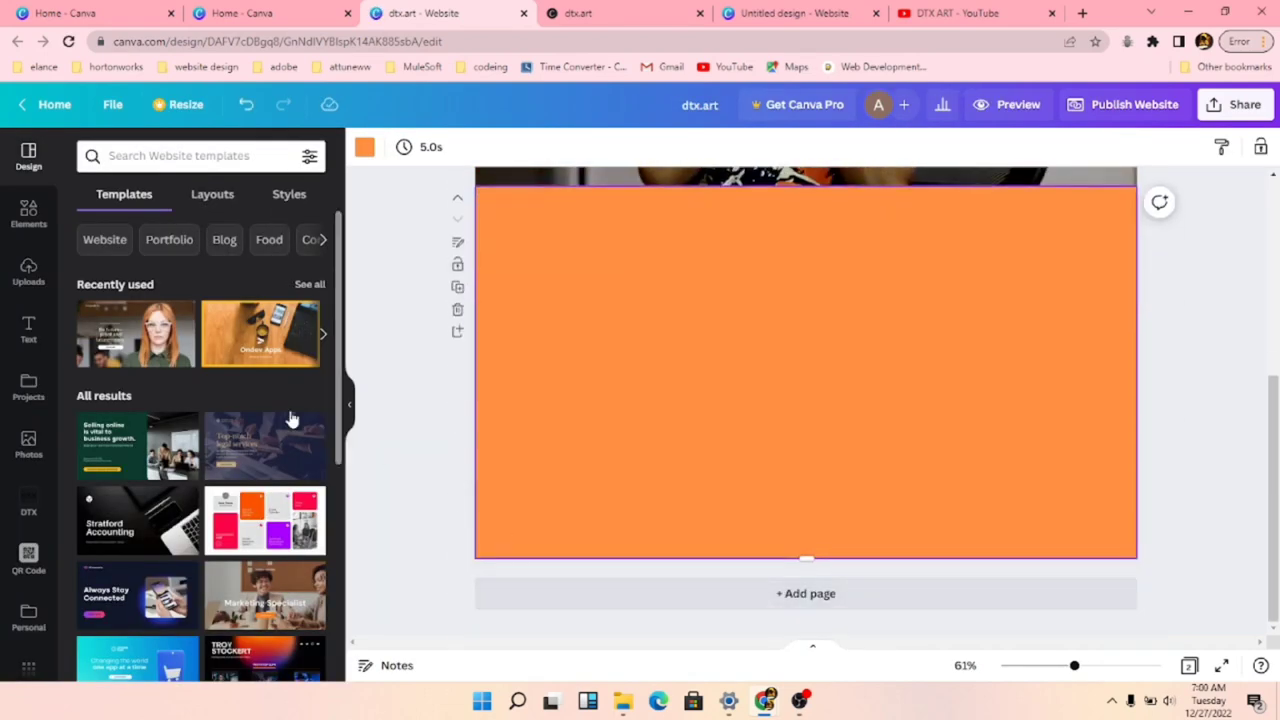
key(Delete)
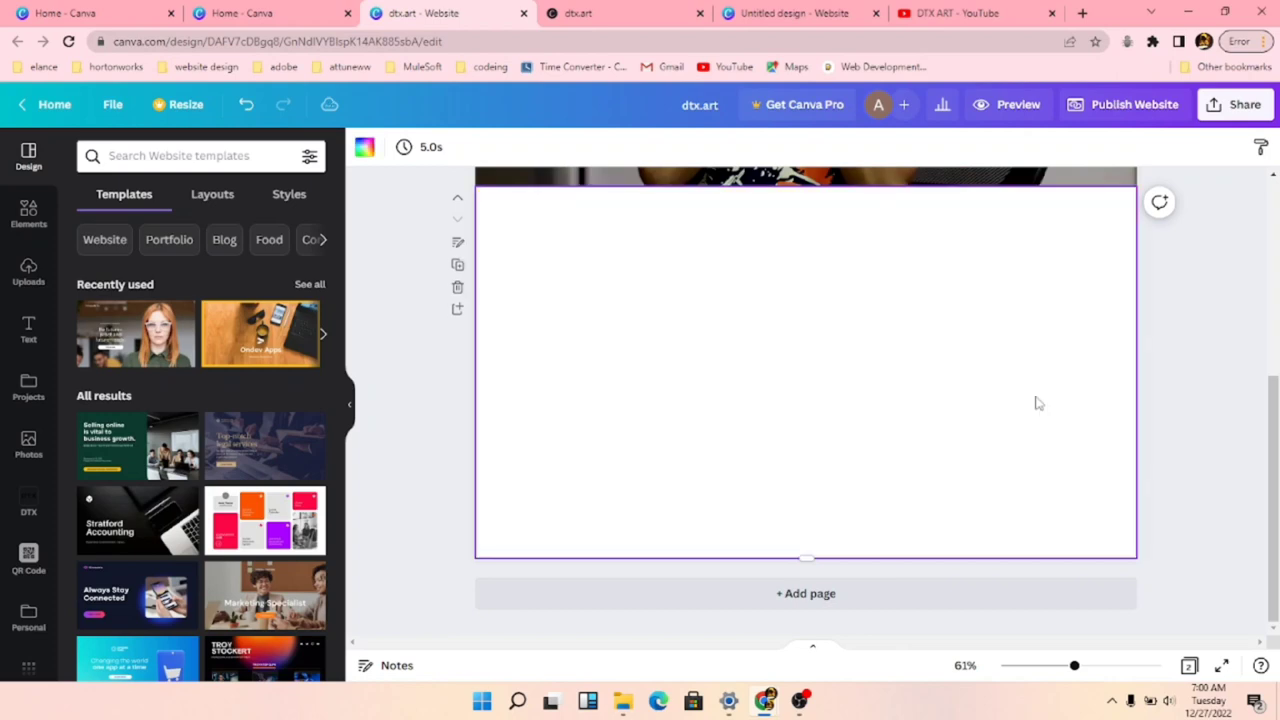
click(459, 288)
click(181, 318)
click(28, 387)
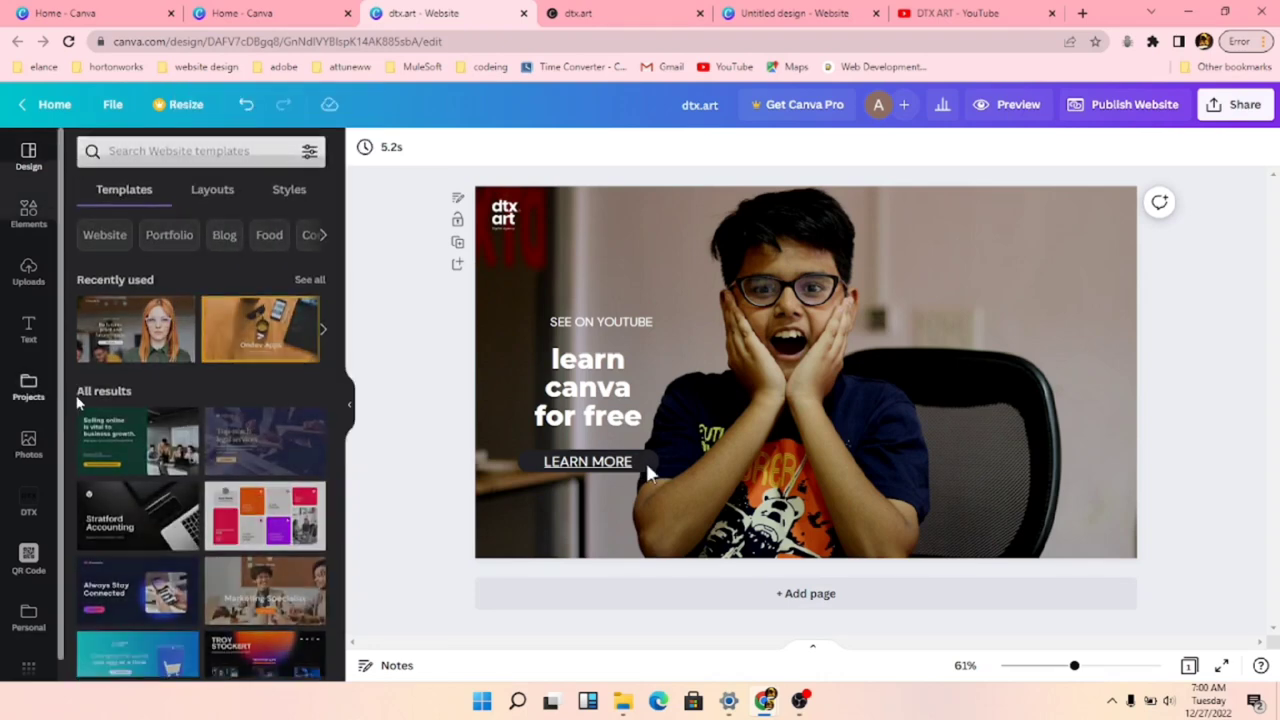
click(29, 228)
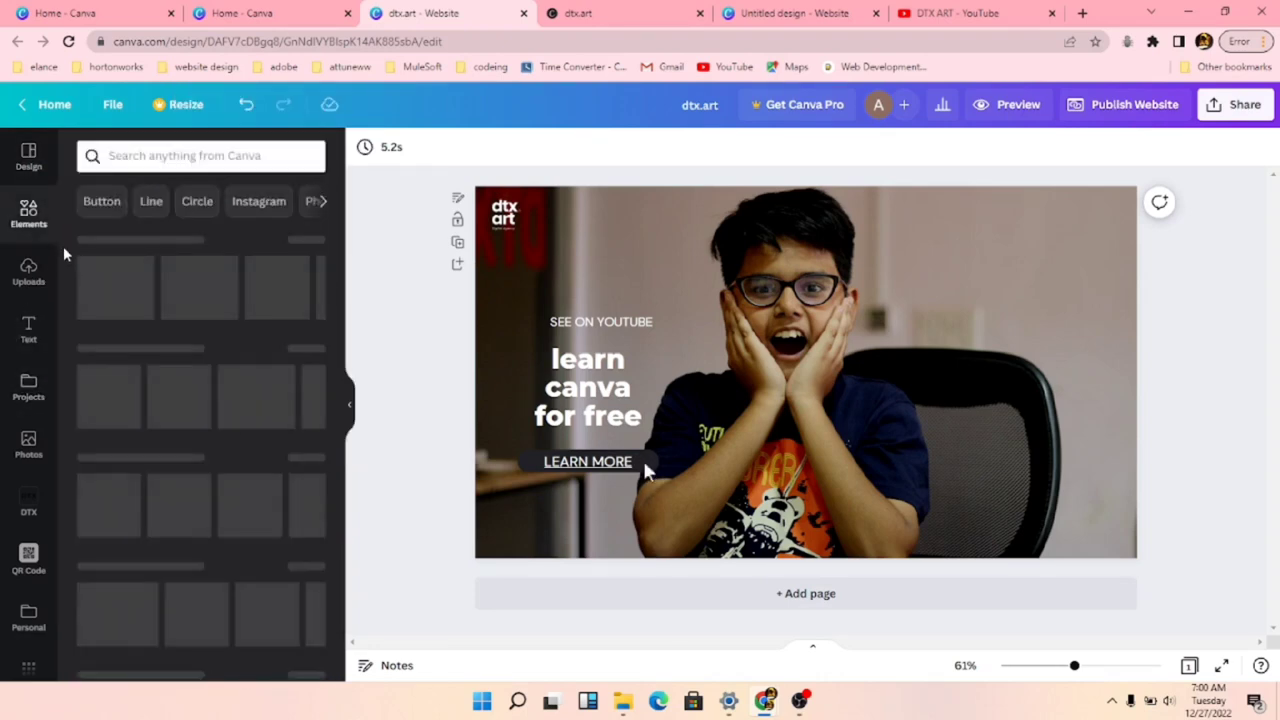
click(29, 158)
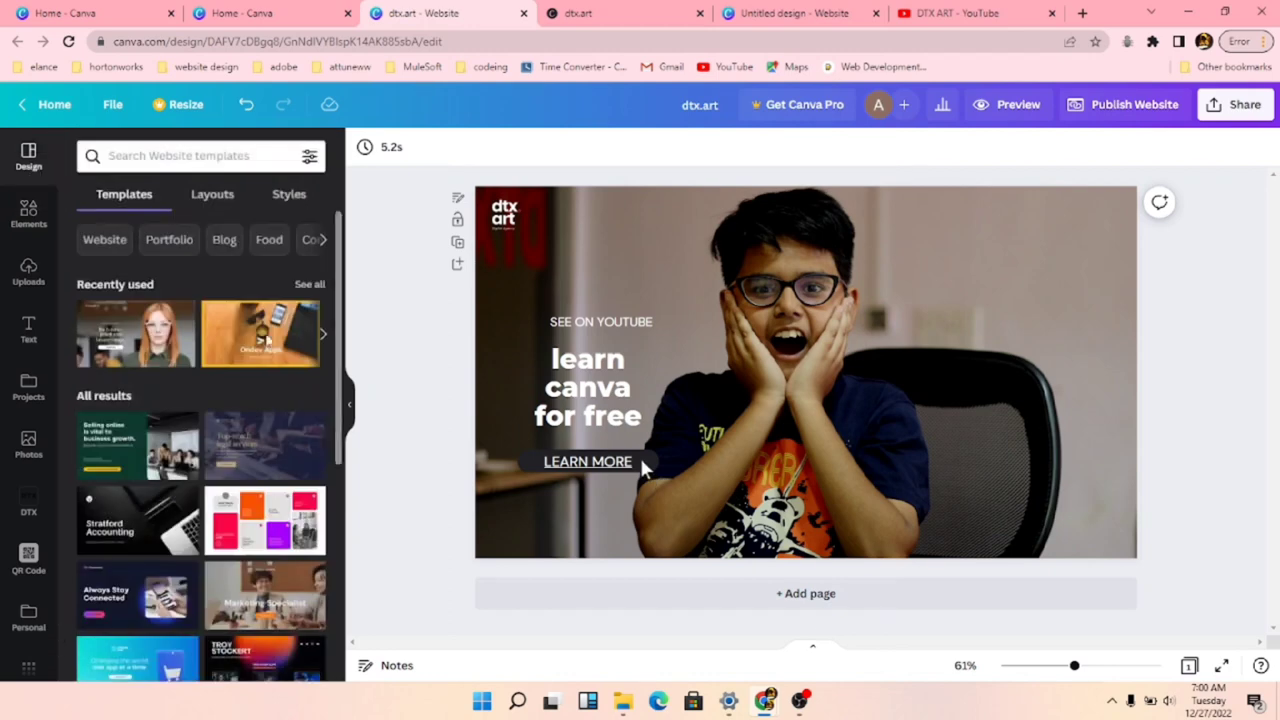
- Add a second page and apply the black "We empower businesses" layout from the Orange Business Services Website template
click(828, 596)
click(182, 315)
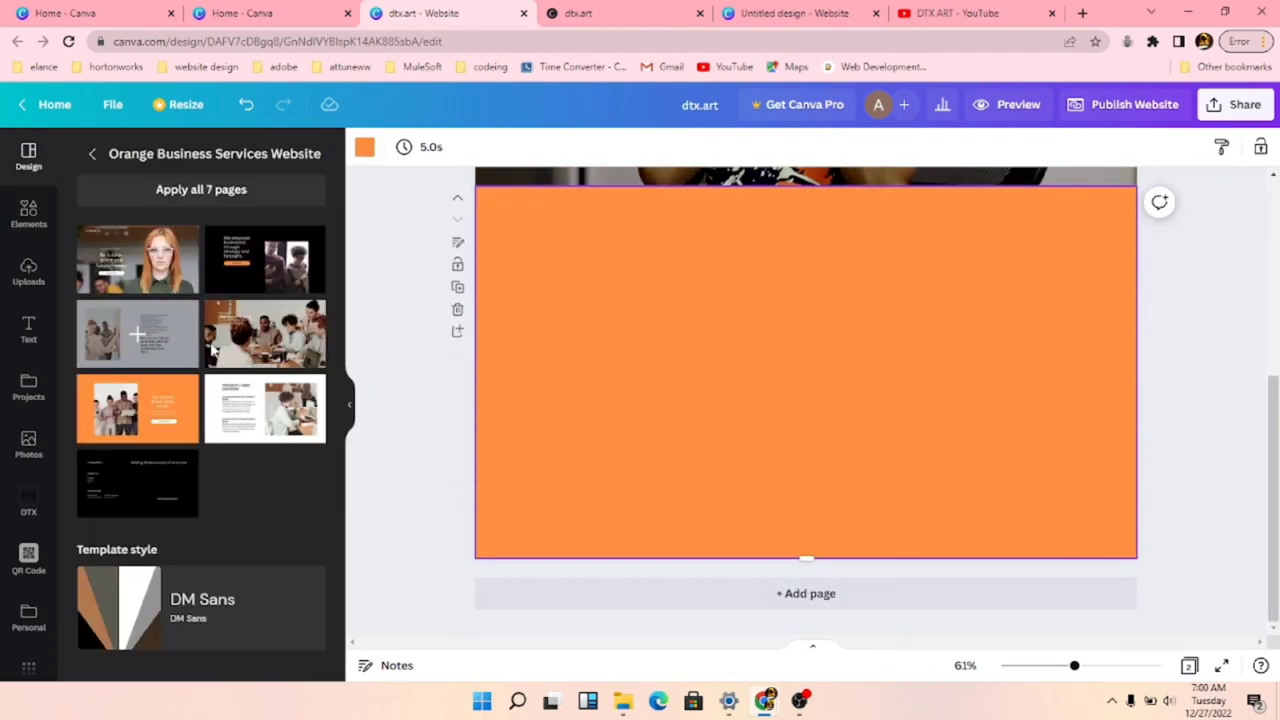
click(265, 259)
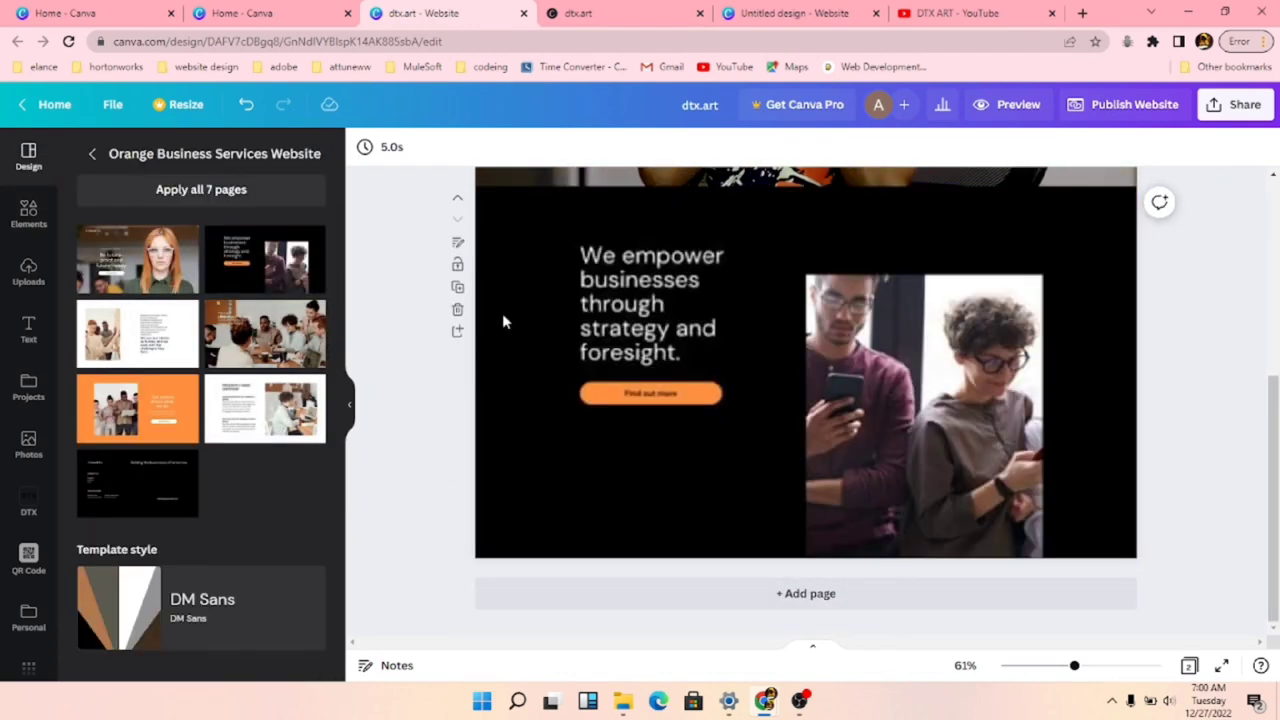
click(514, 442)
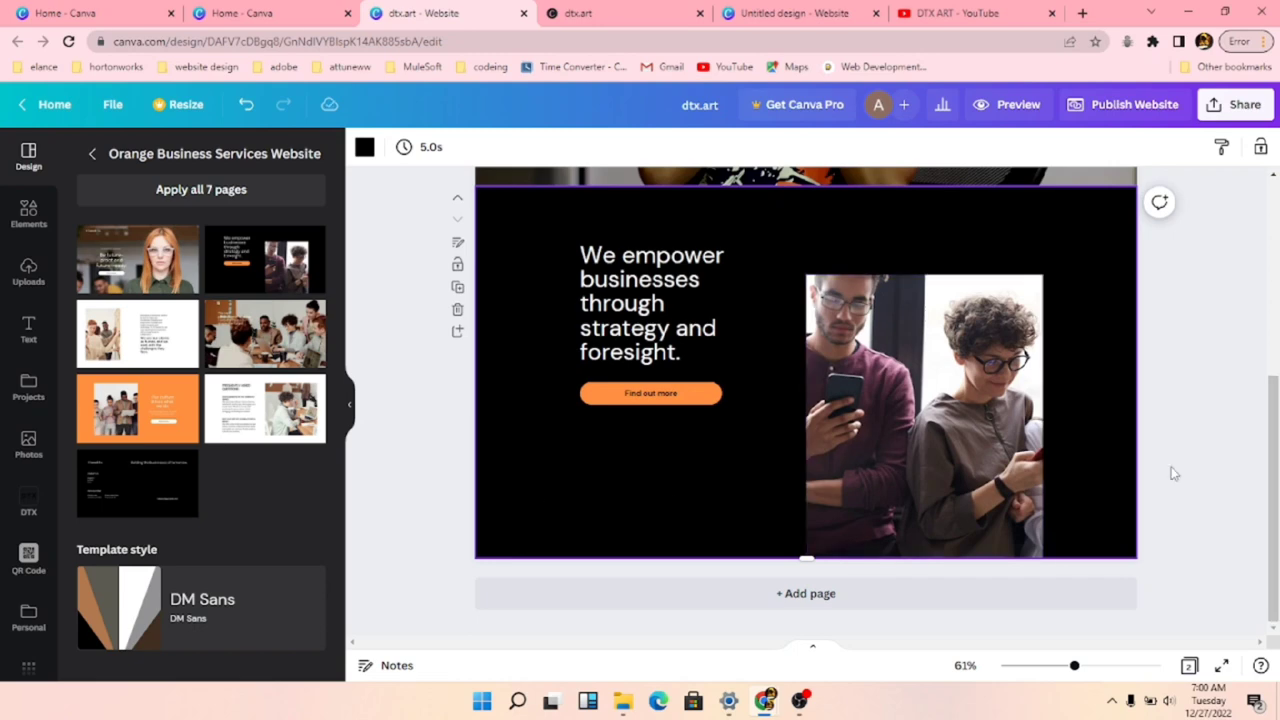
- Ungroup the "We empower businesses" heading and the "Find out more" button on the second page
scroll(891, 414, up, 5)
scroll(893, 414, down, 5)
click(622, 327)
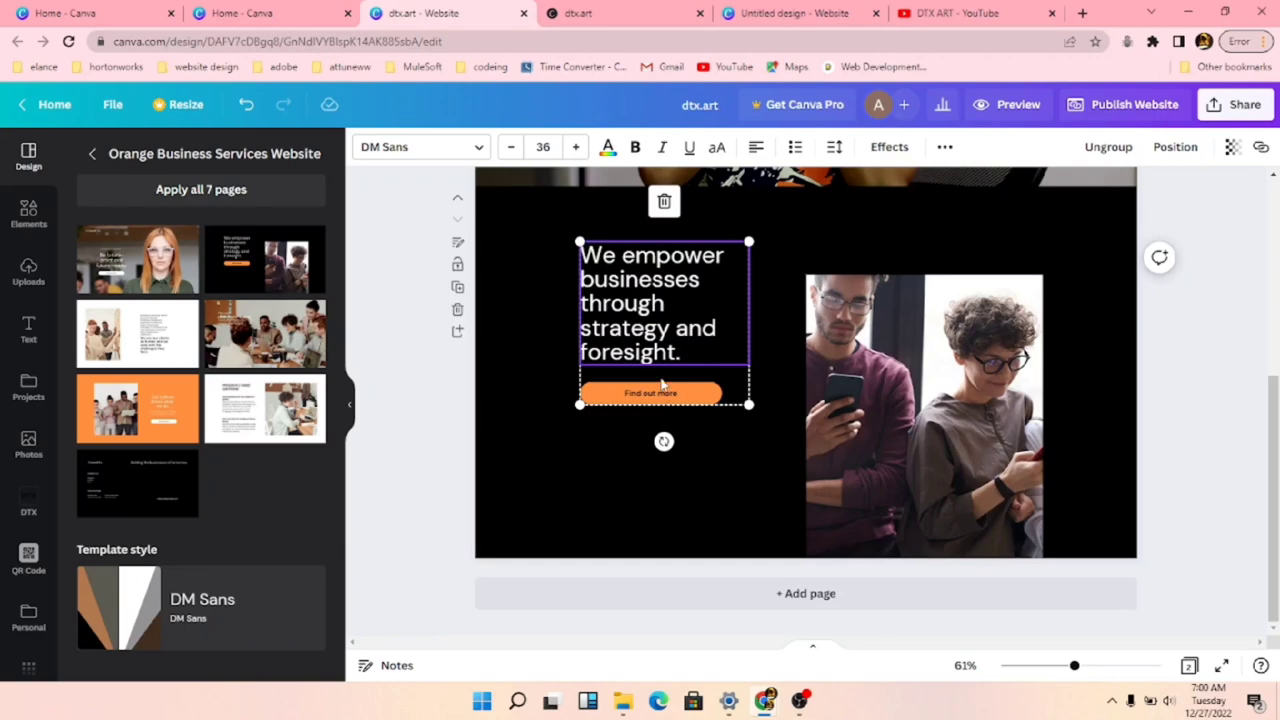
click(1106, 147)
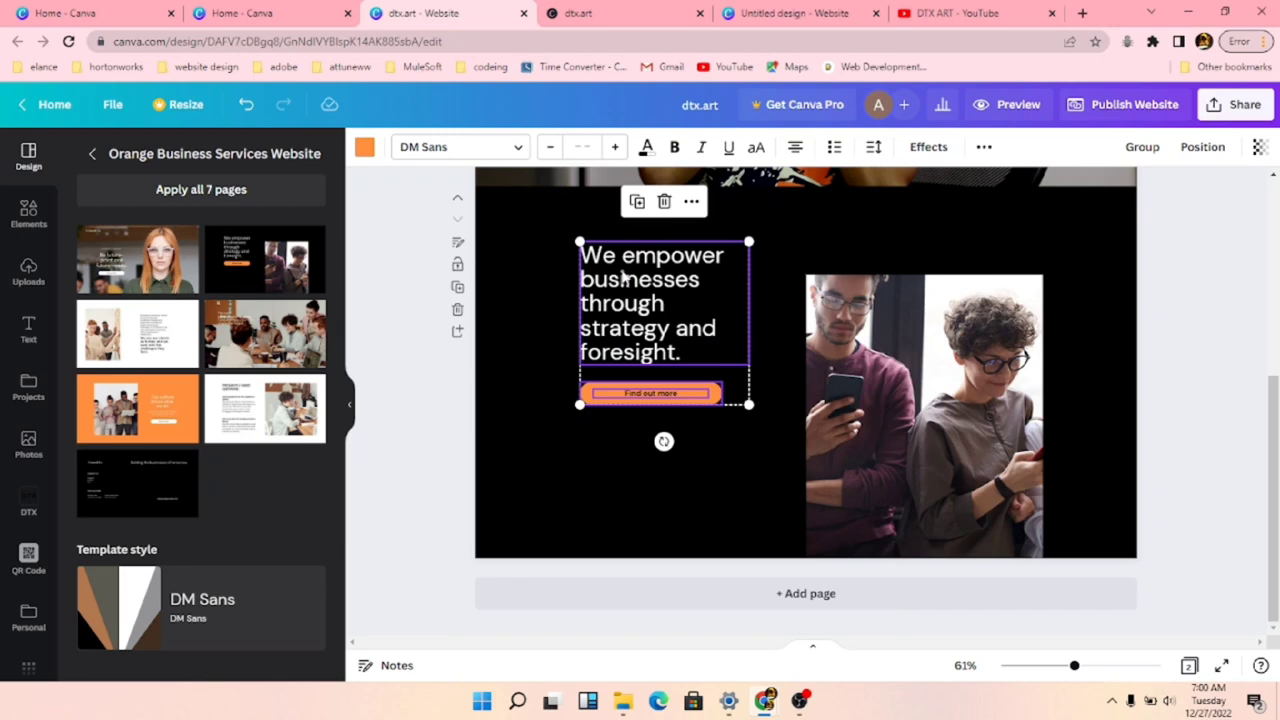
scroll(714, 339, up, 4)
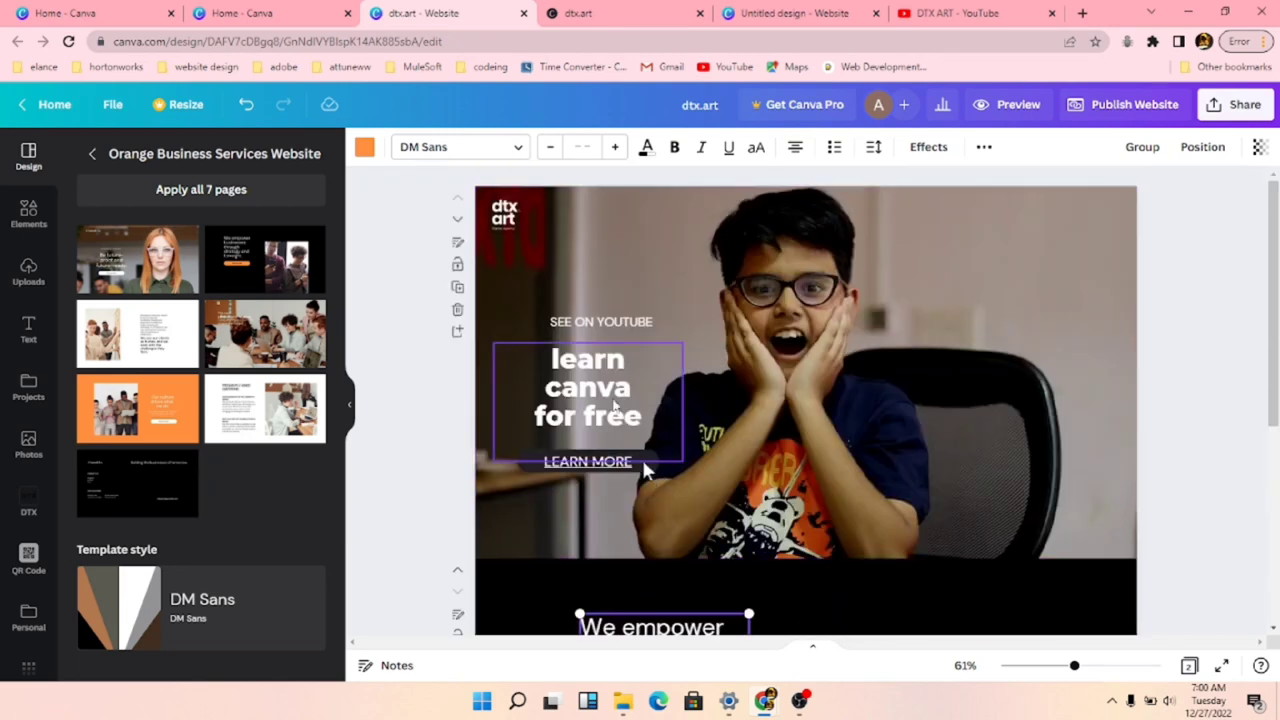
scroll(639, 455, down, 4)
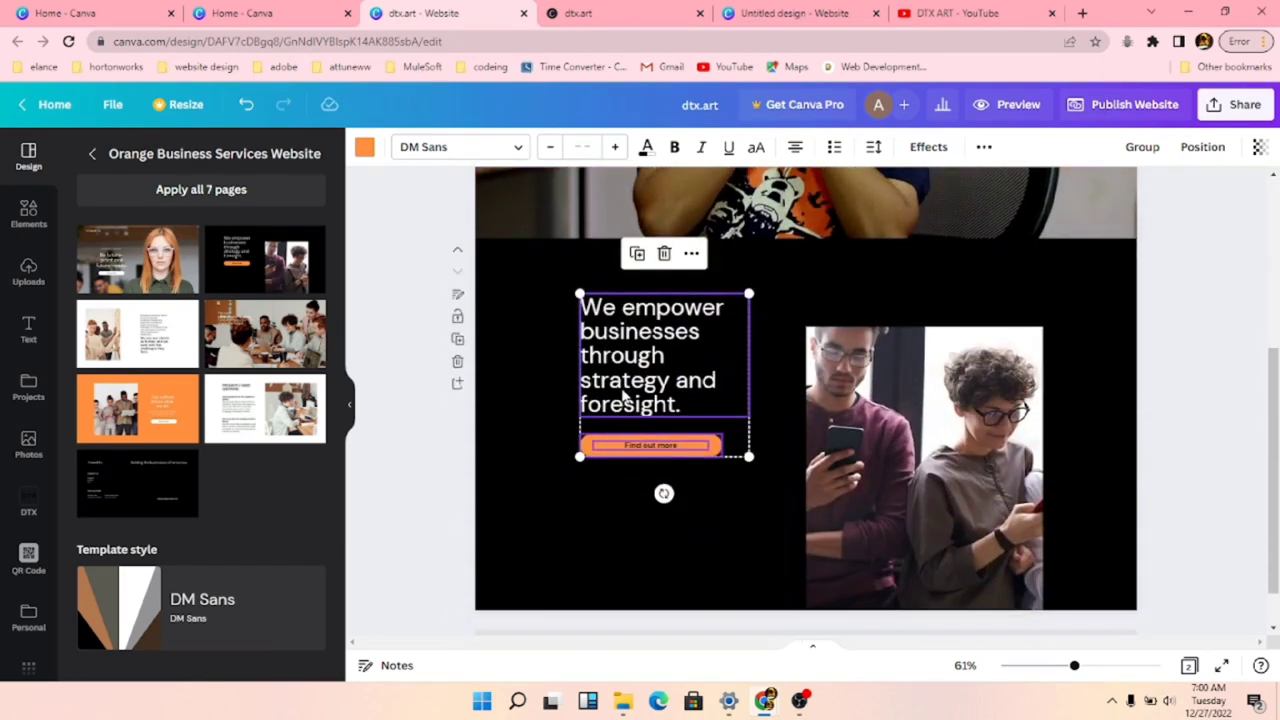
click(1180, 251)
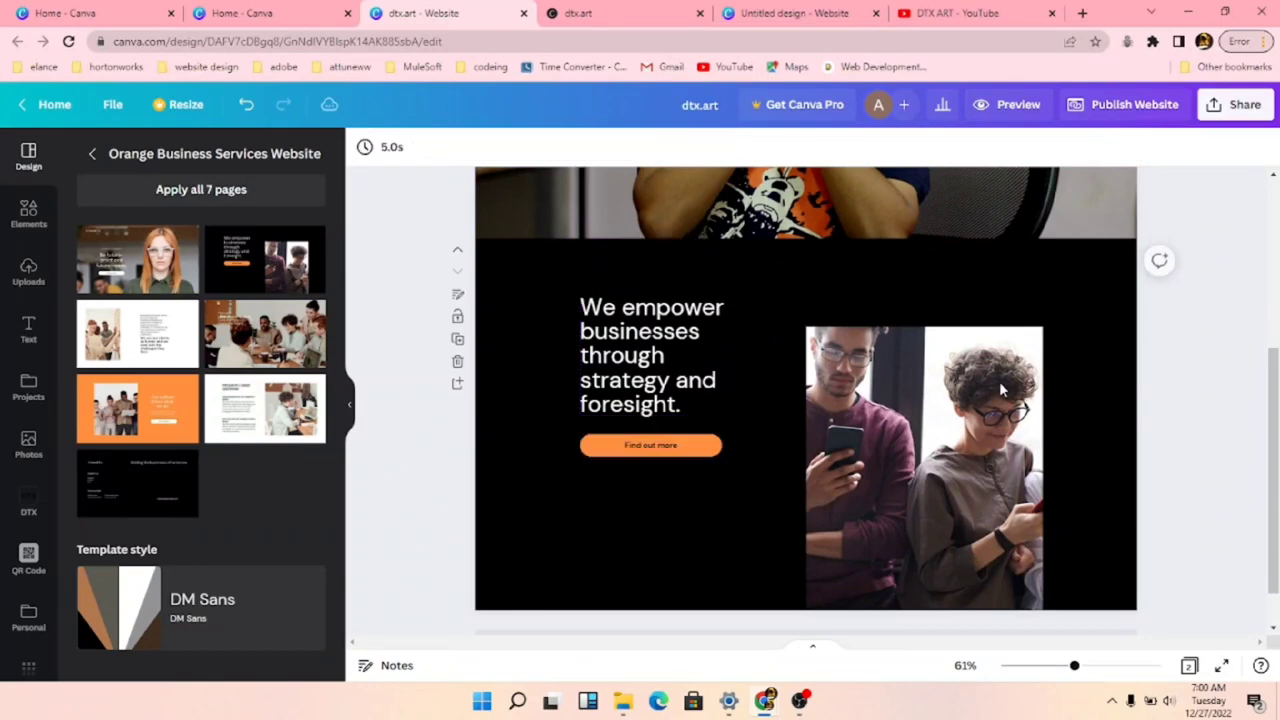
- Replace the second page's heading with a dark red rounded square, set its text to "LEARN CANVA FOR FREE", and fit the text inside the square
click(650, 370)
click(651, 357)
drag(682, 404, 580, 380)
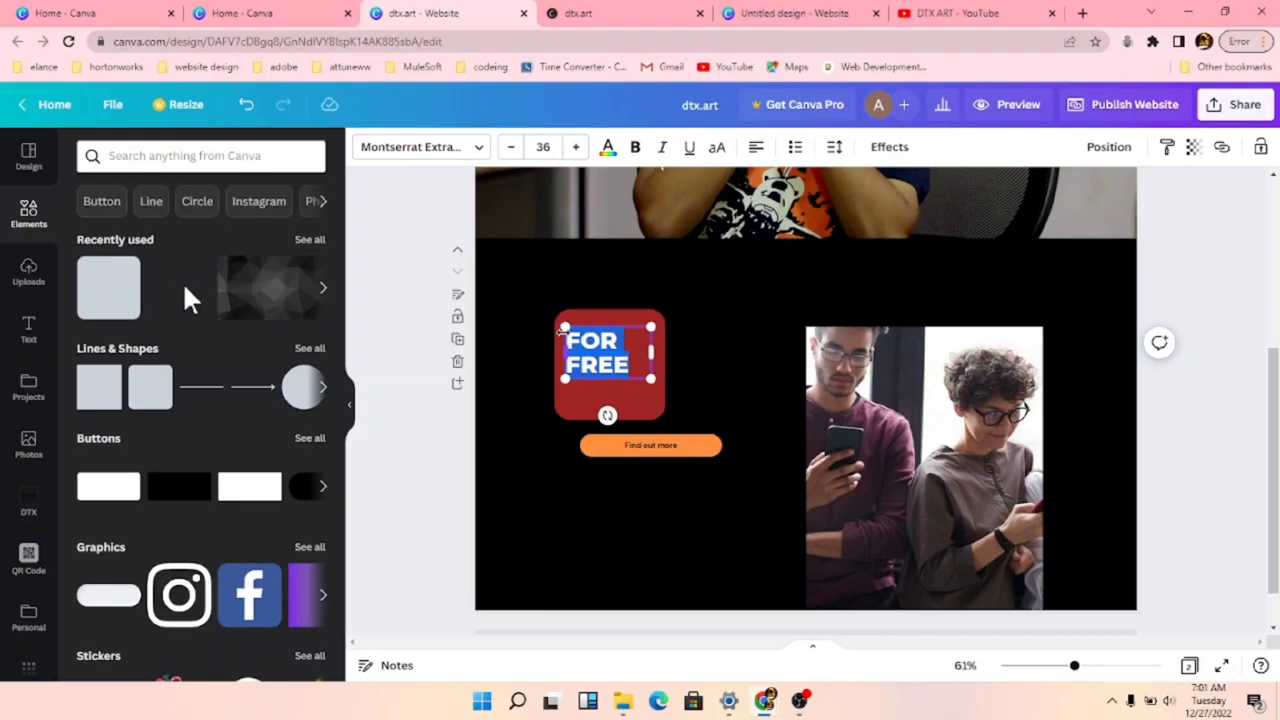
key(BackSpace)
text(LEAR)
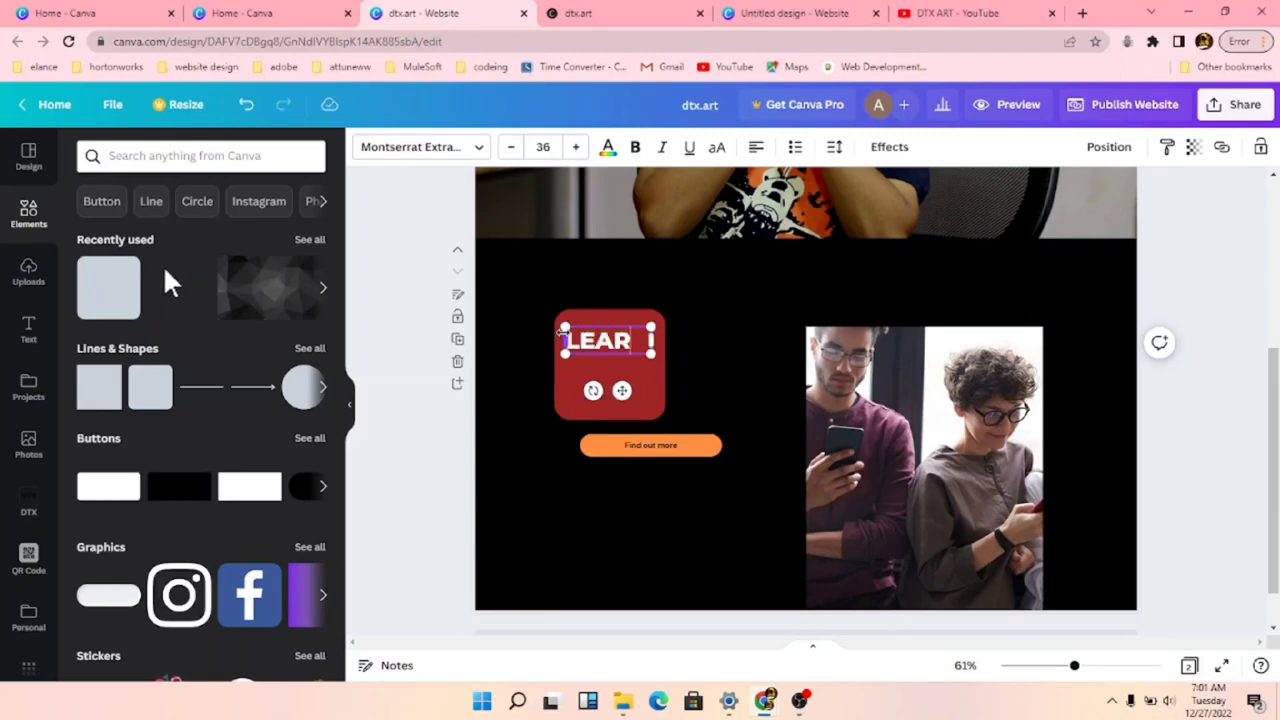
text(N CAN)
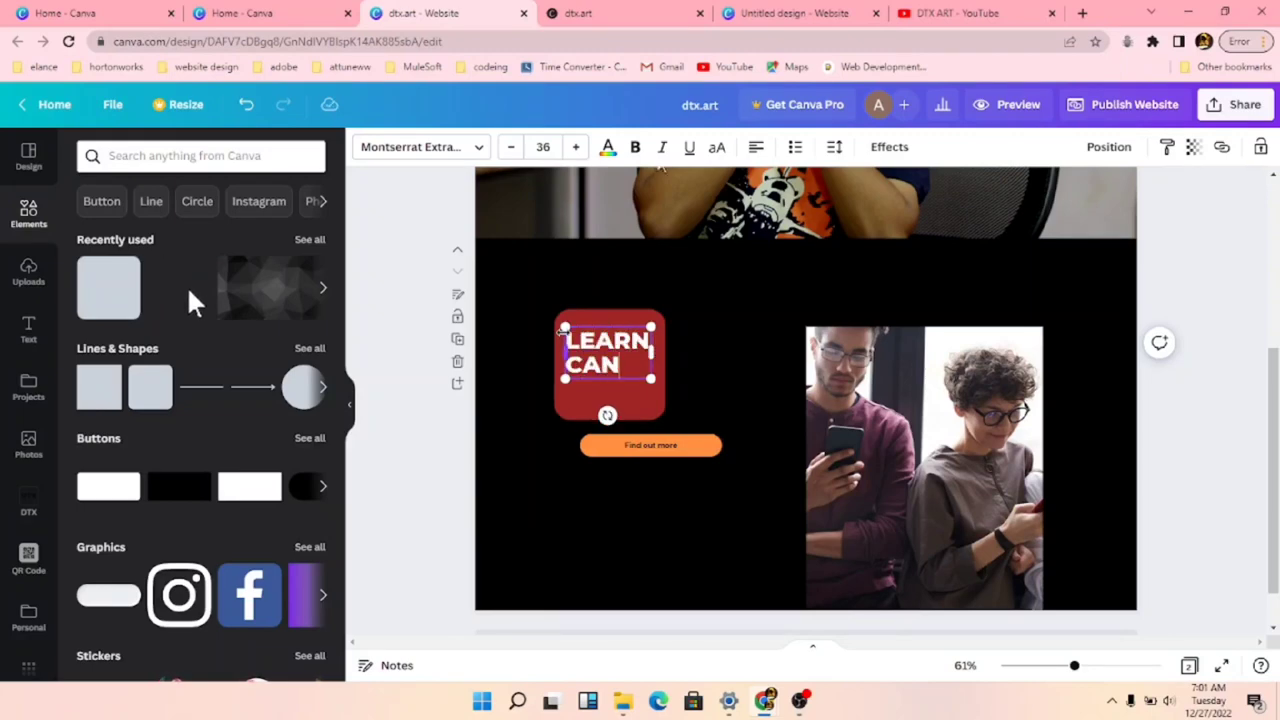
text(VA FOR)
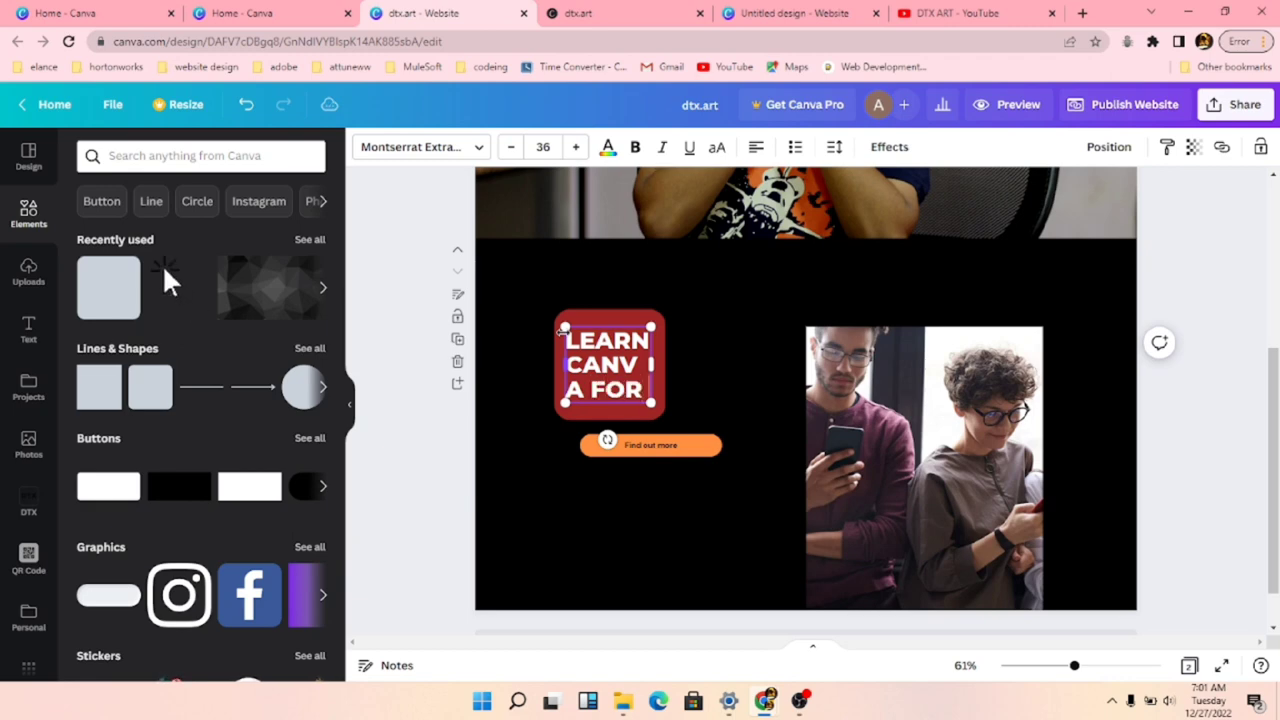
text( FREE)
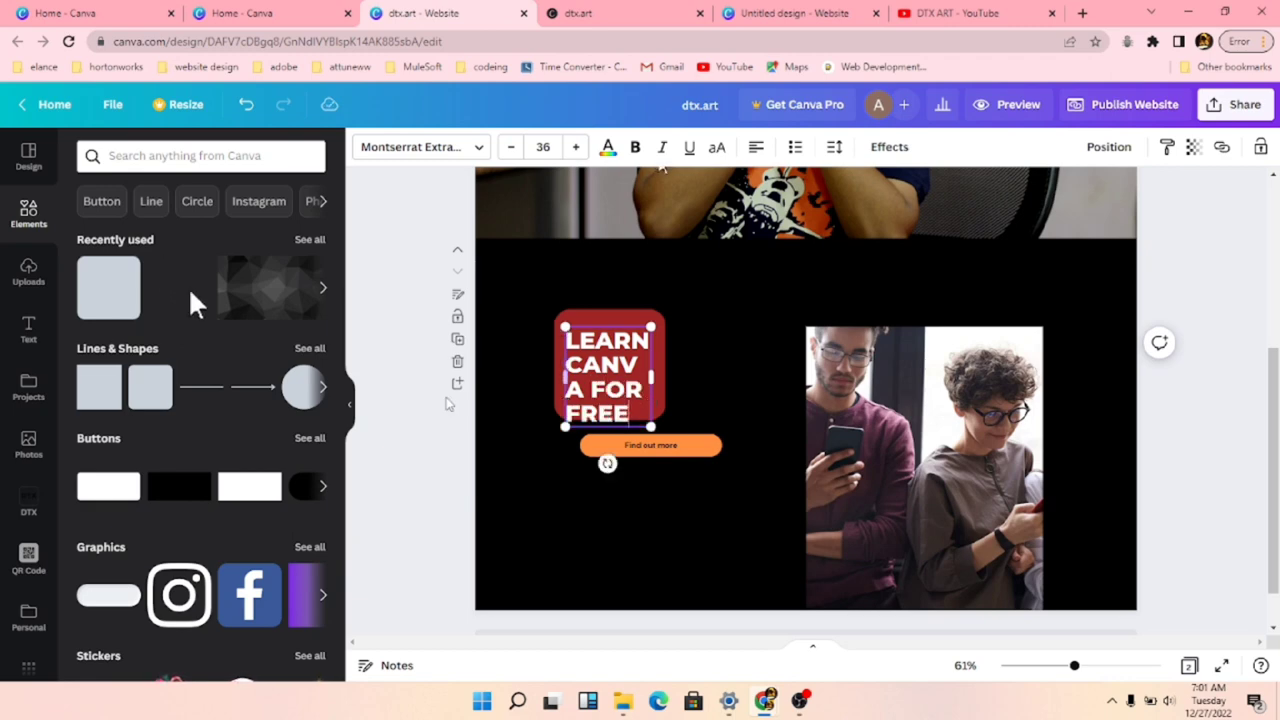
click(447, 481)
click(595, 368)
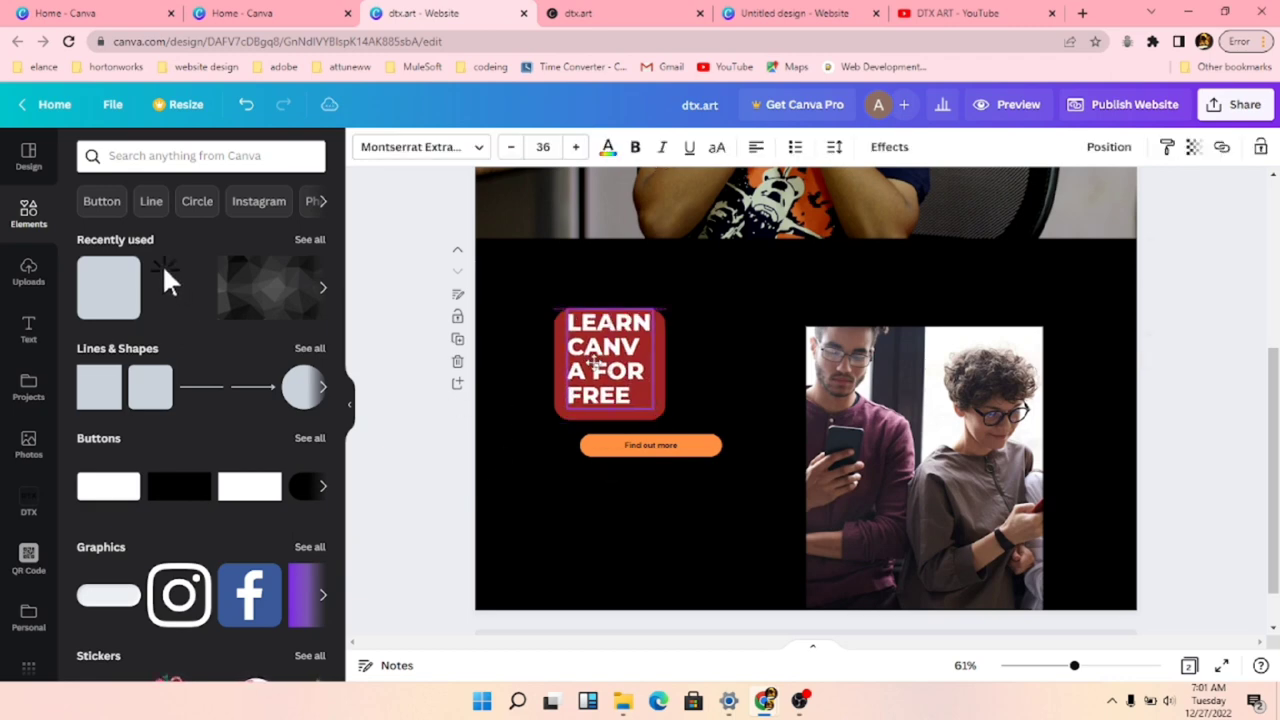
- Delete the orange "Find out more" button, including its label, from the second page
click(640, 450)
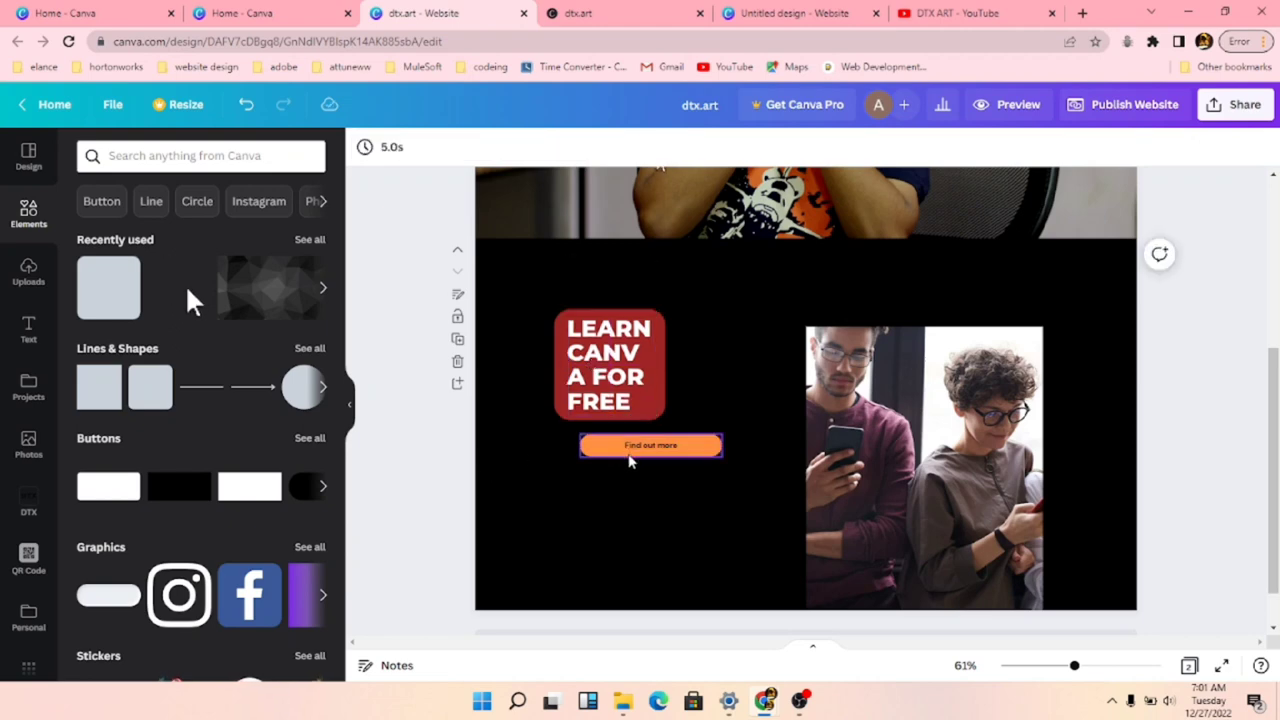
drag(665, 493, 640, 500)
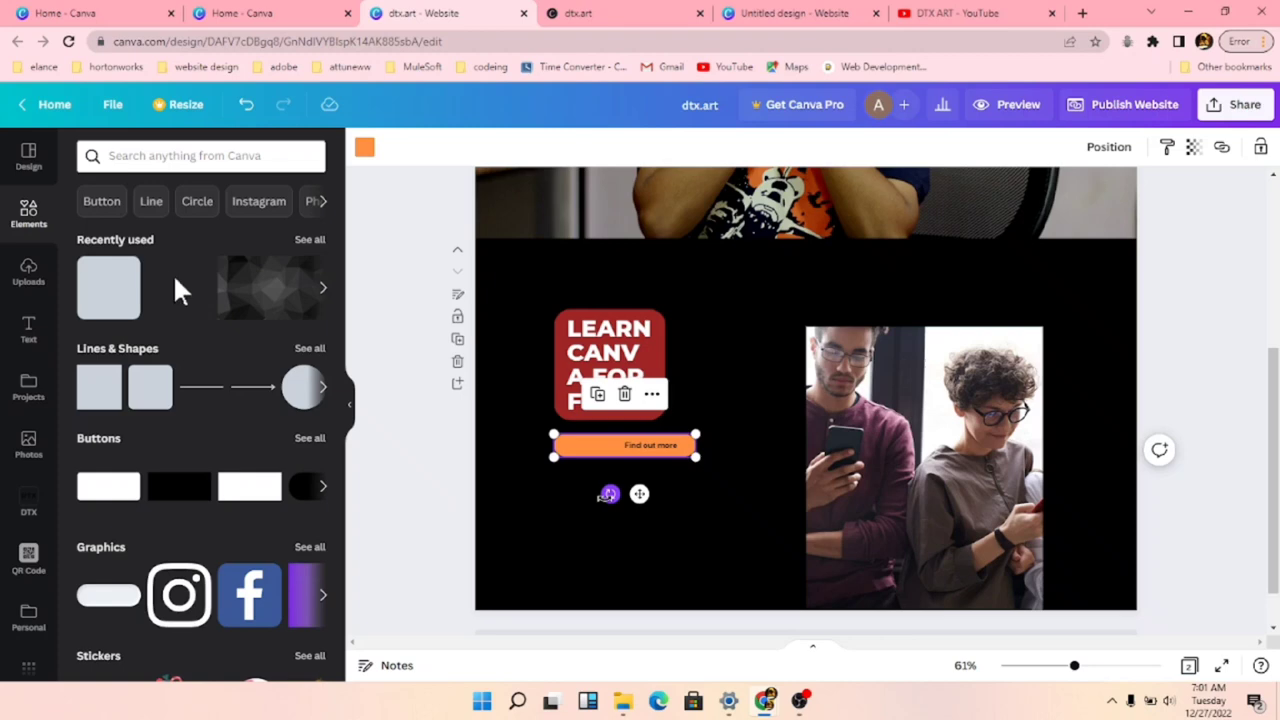
key(Delete)
- Check the link attached to the LEARN MORE button on the first page without changing it
scroll(610, 260, down, 1)
scroll(640, 410, up, 3)
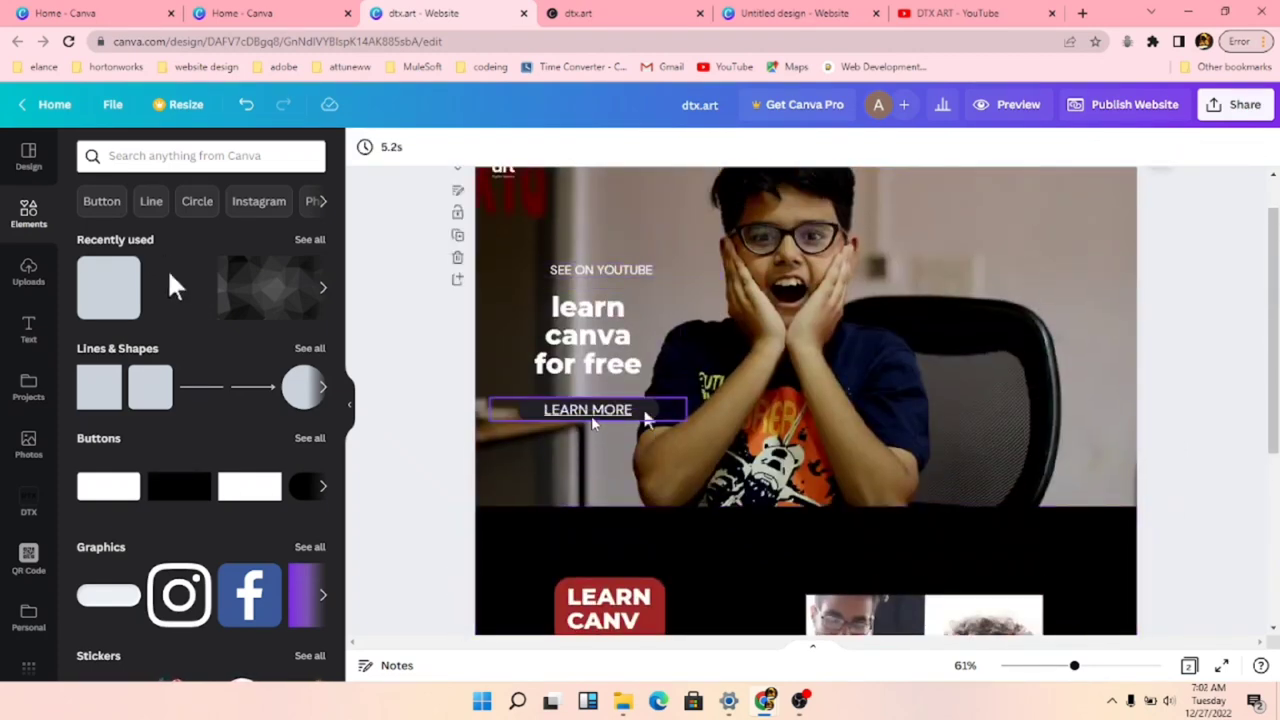
click(645, 418)
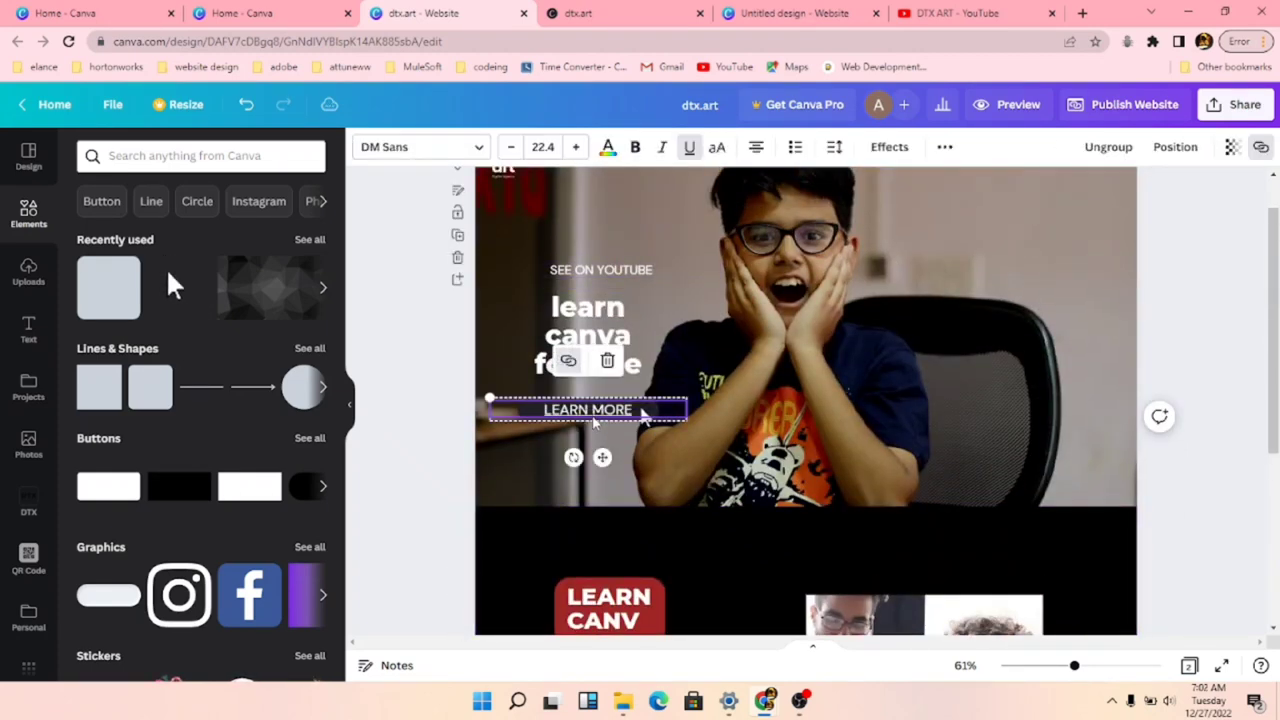
click(1261, 147)
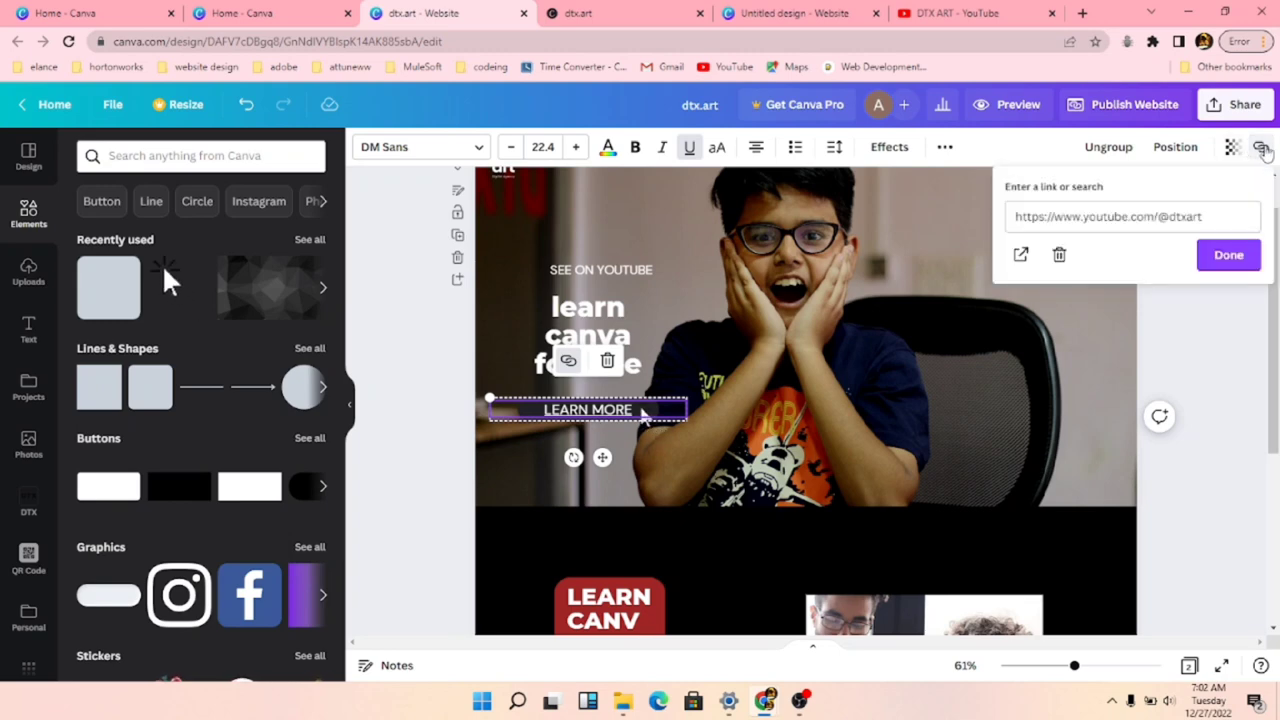
click(1229, 256)
click(657, 423)
click(645, 416)
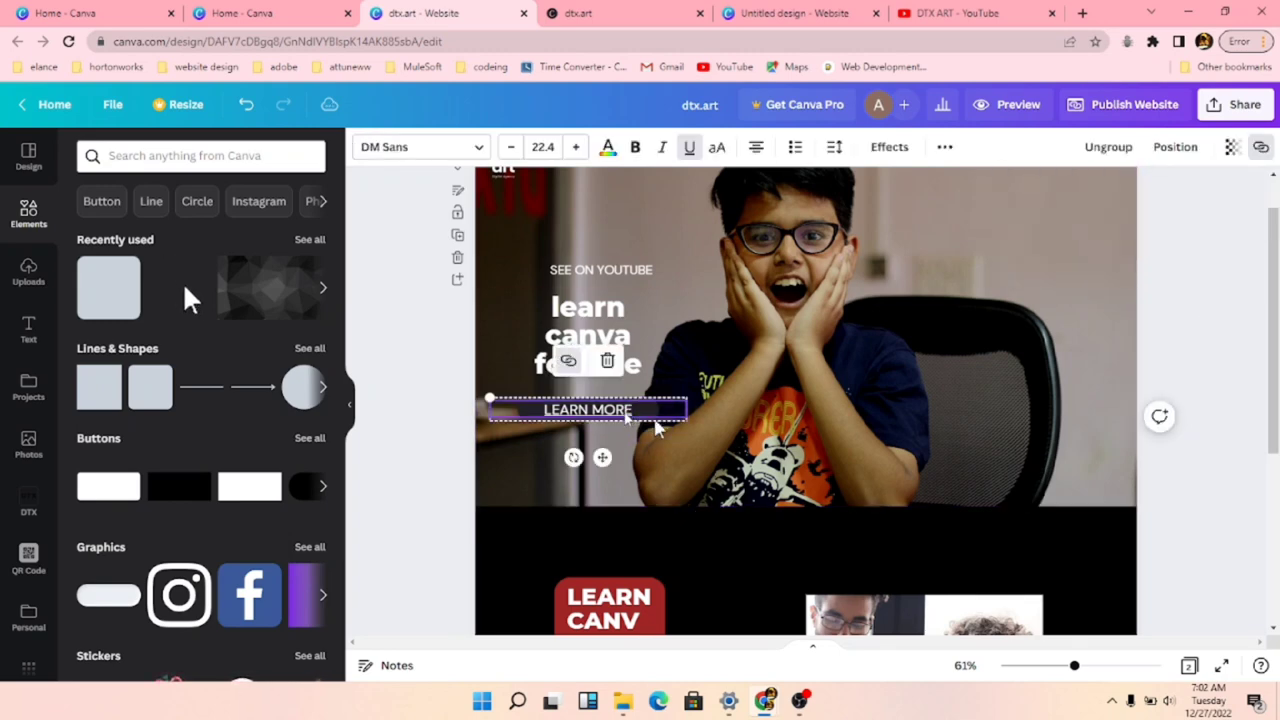
click(568, 360)
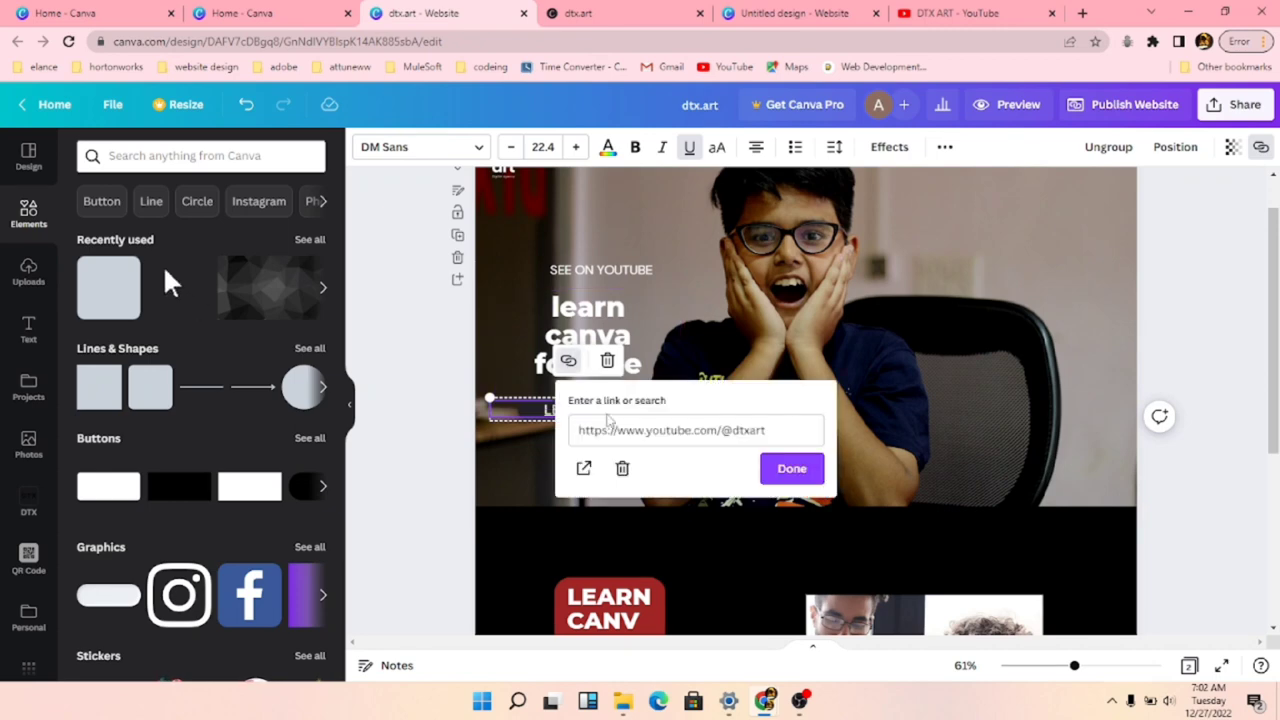
click(768, 470)
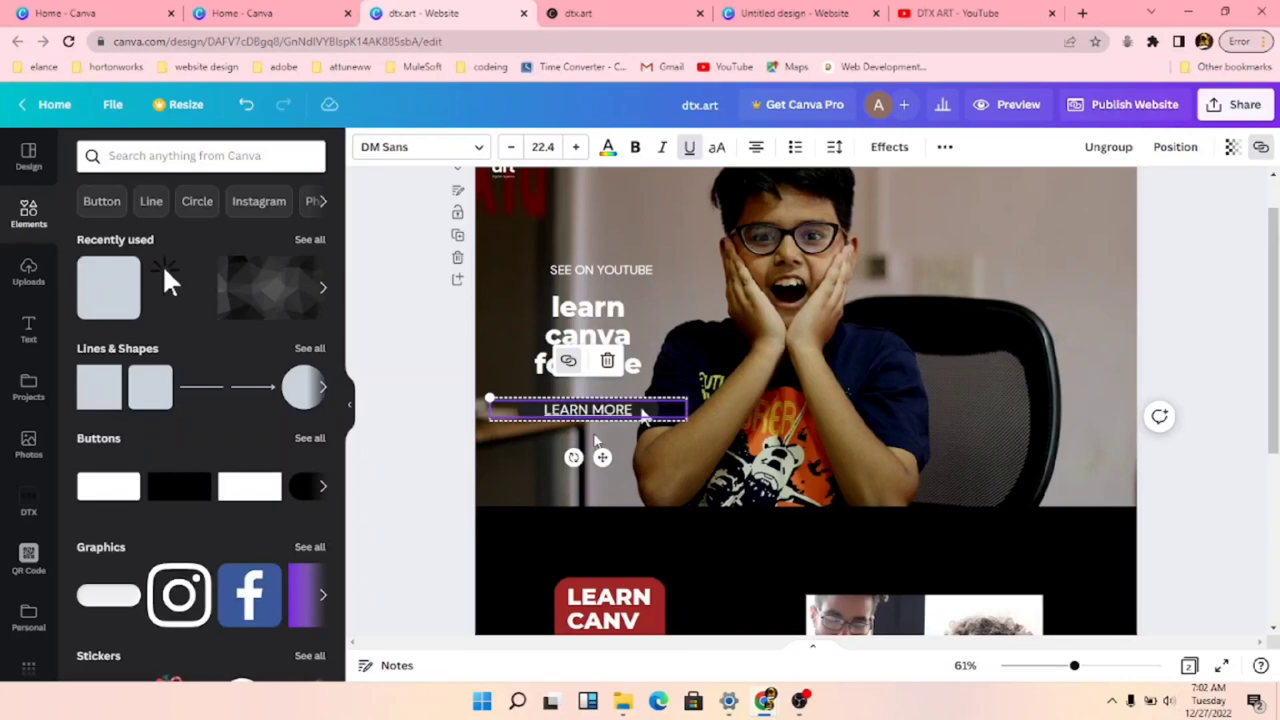
click(650, 470)
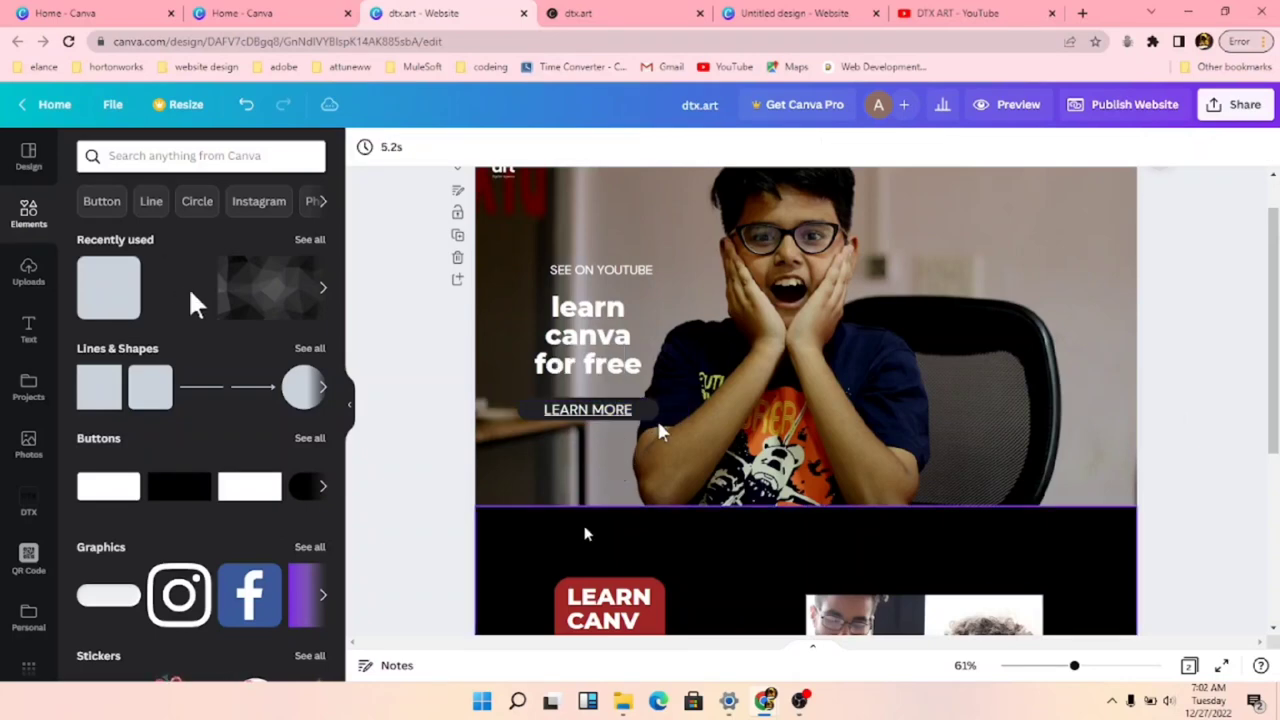
- Copy the first page's LEARN MORE button onto the second page and place it just below the red square
scroll(643, 455, up, 1)
scroll(605, 537, down, 3)
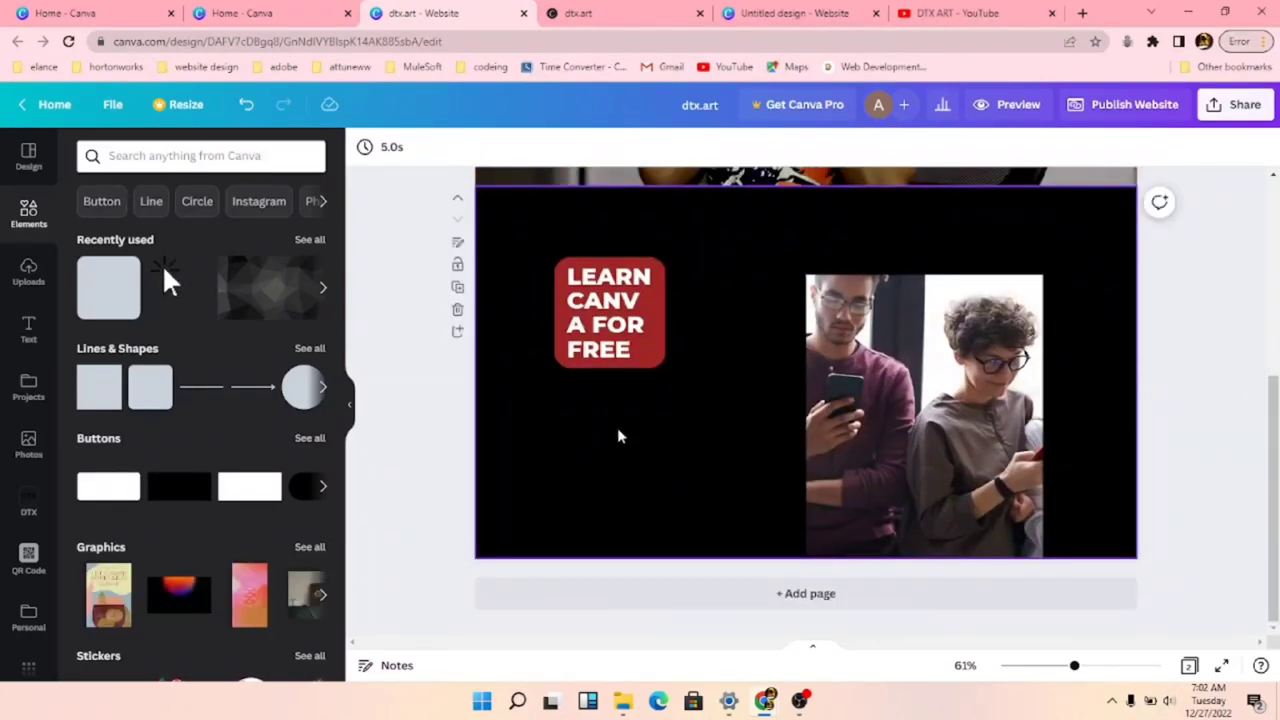
click(617, 452)
drag(602, 509, 631, 443)
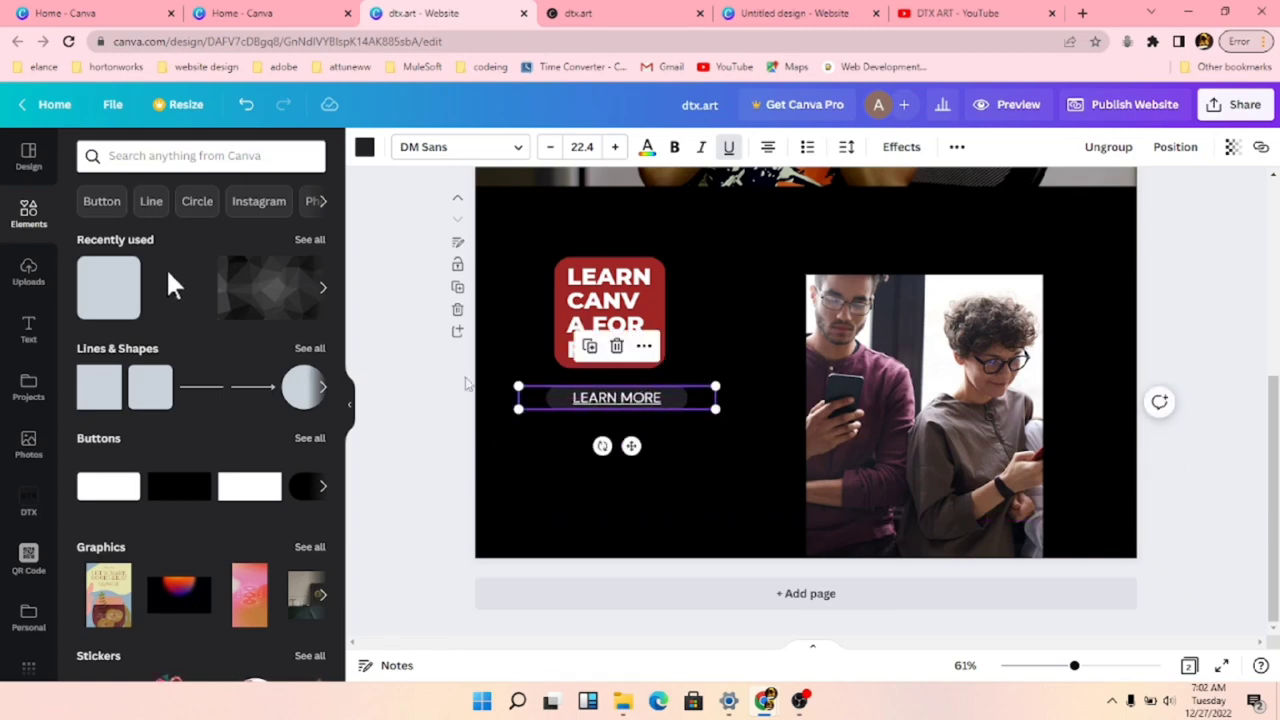
click(442, 413)
- Recolor the second page's LEARN MORE text with the dark red document color
click(628, 398)
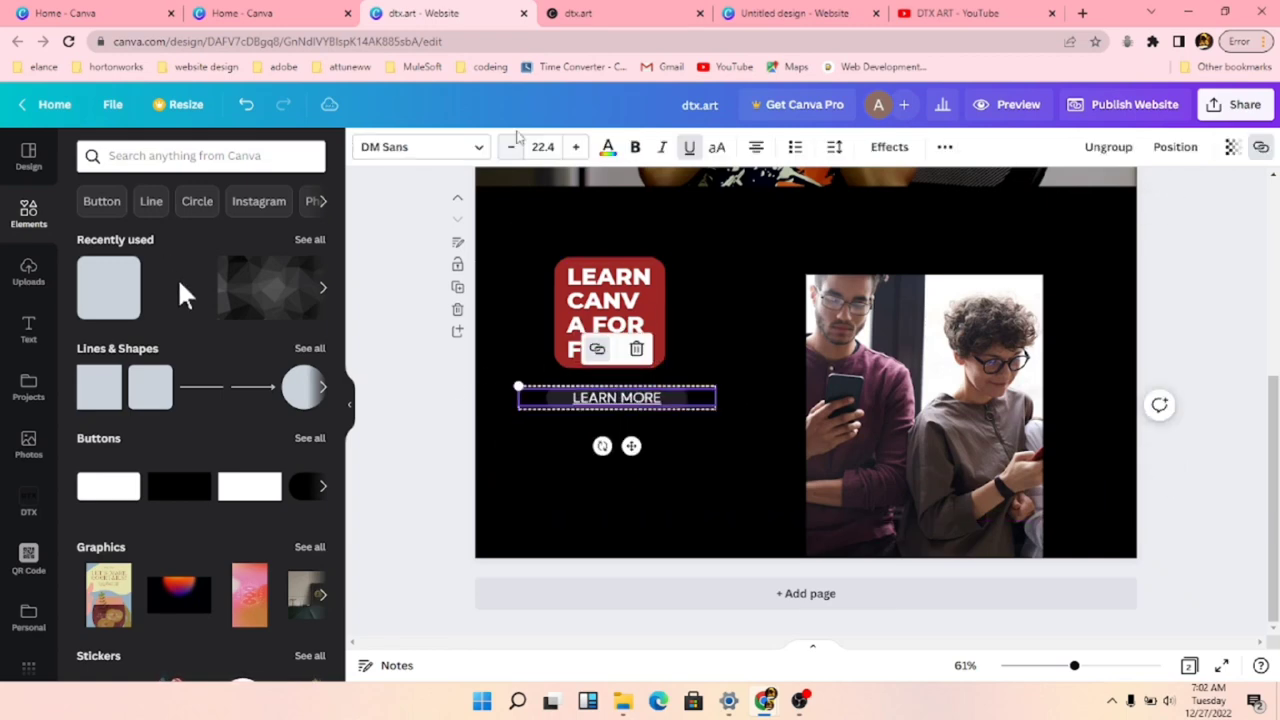
click(607, 149)
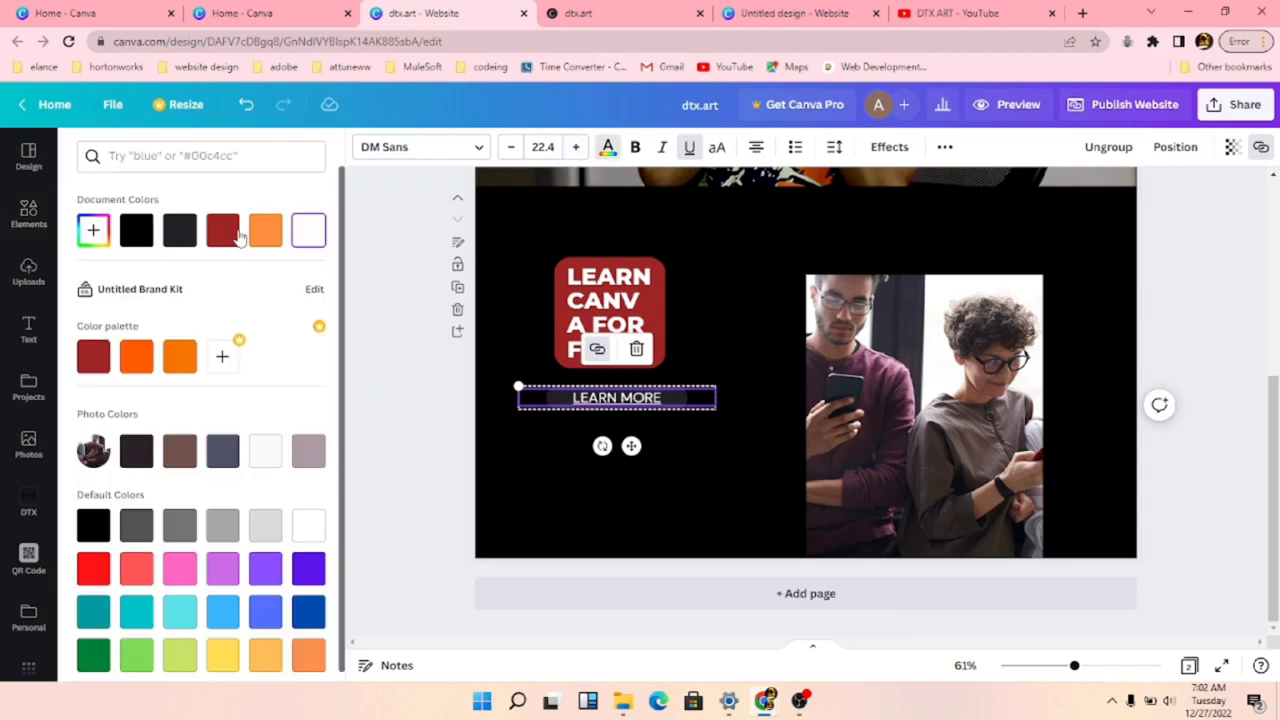
click(222, 230)
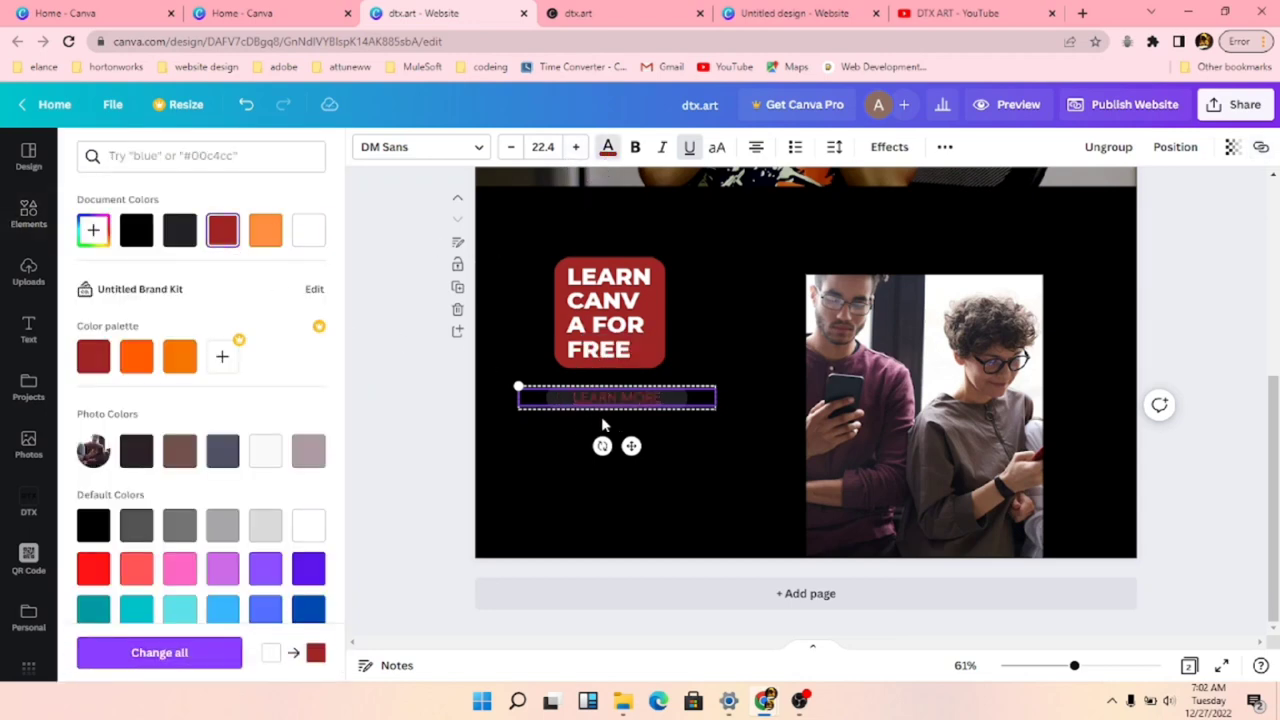
- Ungroup the second page's LEARN MORE button and fill its background shape with the dark red document color
click(1108, 147)
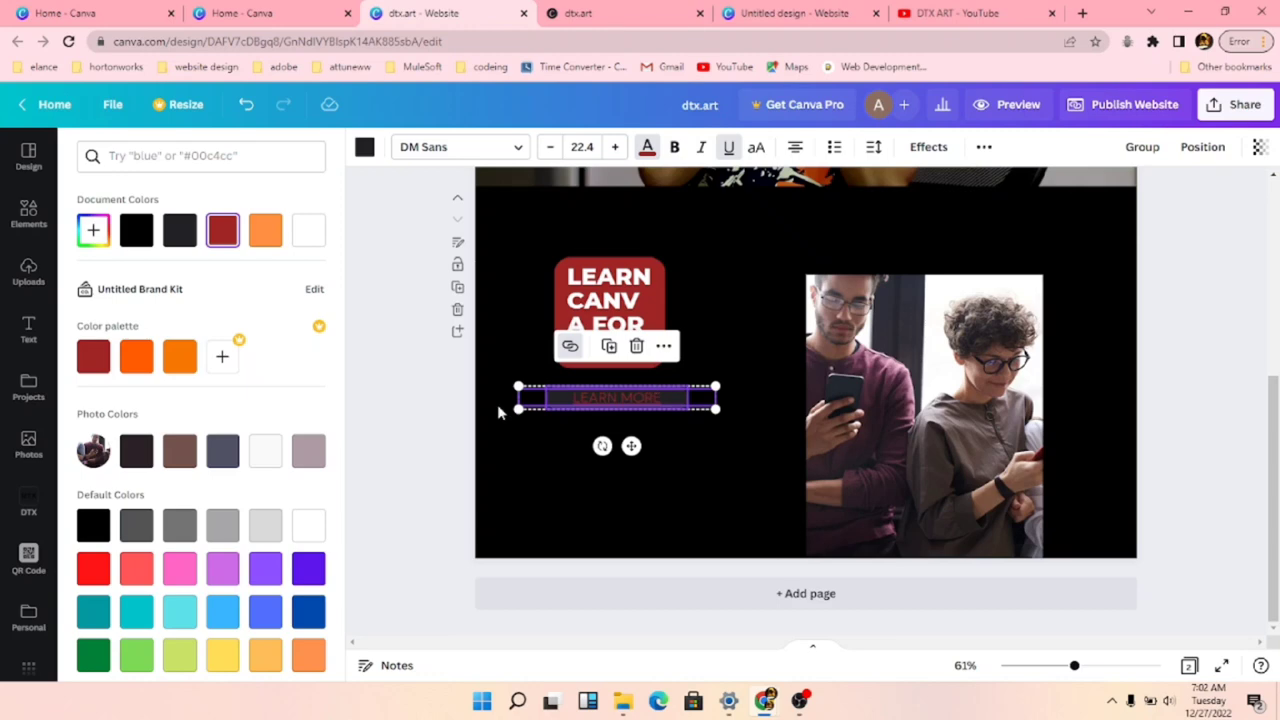
key(Escape)
key(Escape)
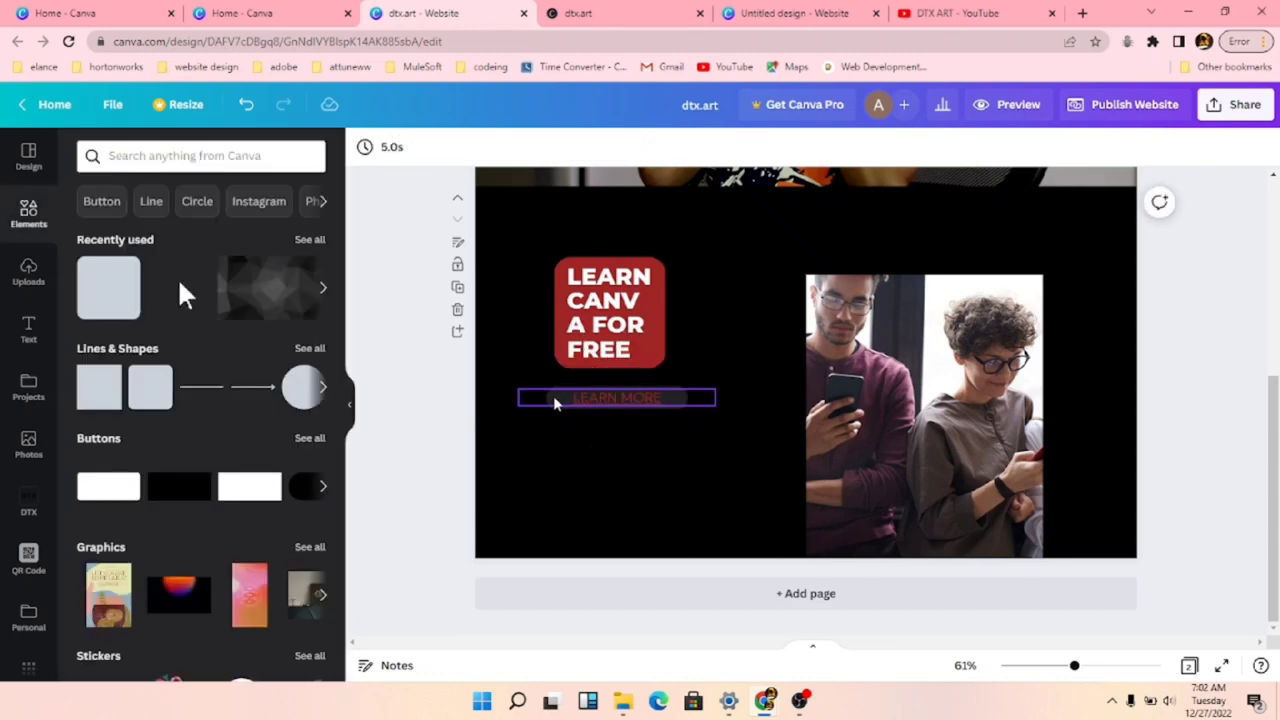
click(557, 400)
click(607, 147)
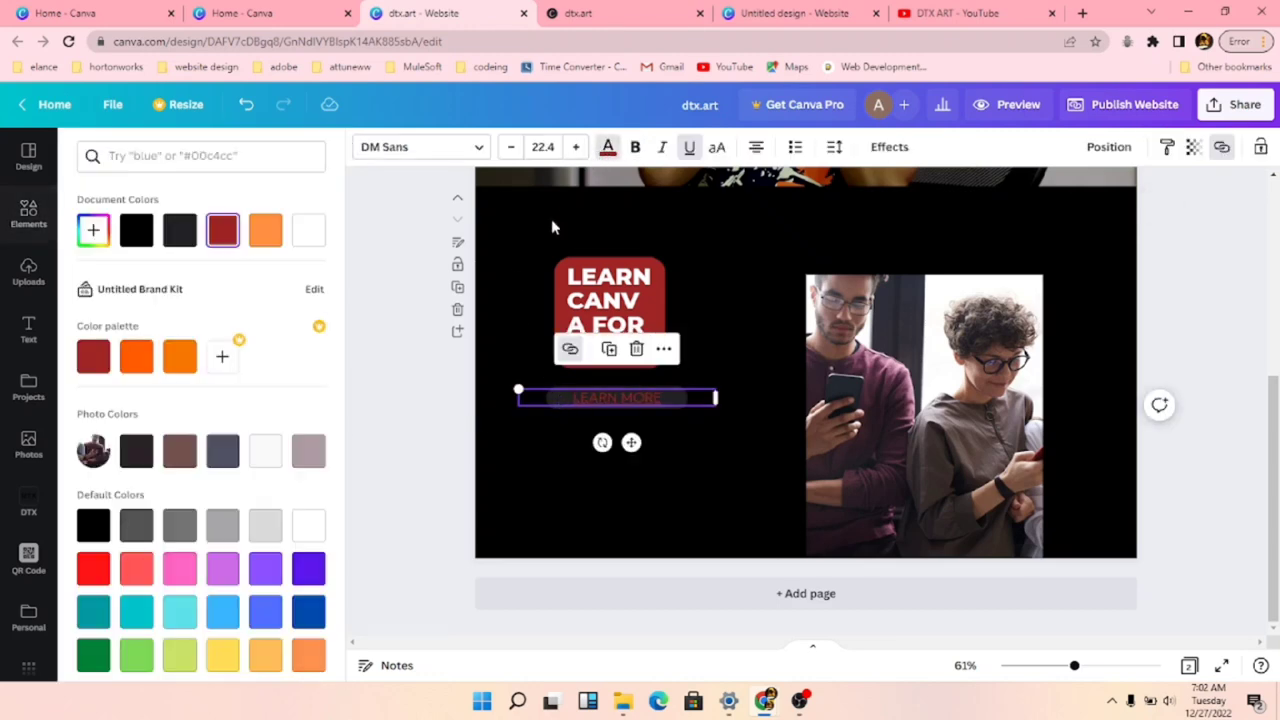
key(Escape)
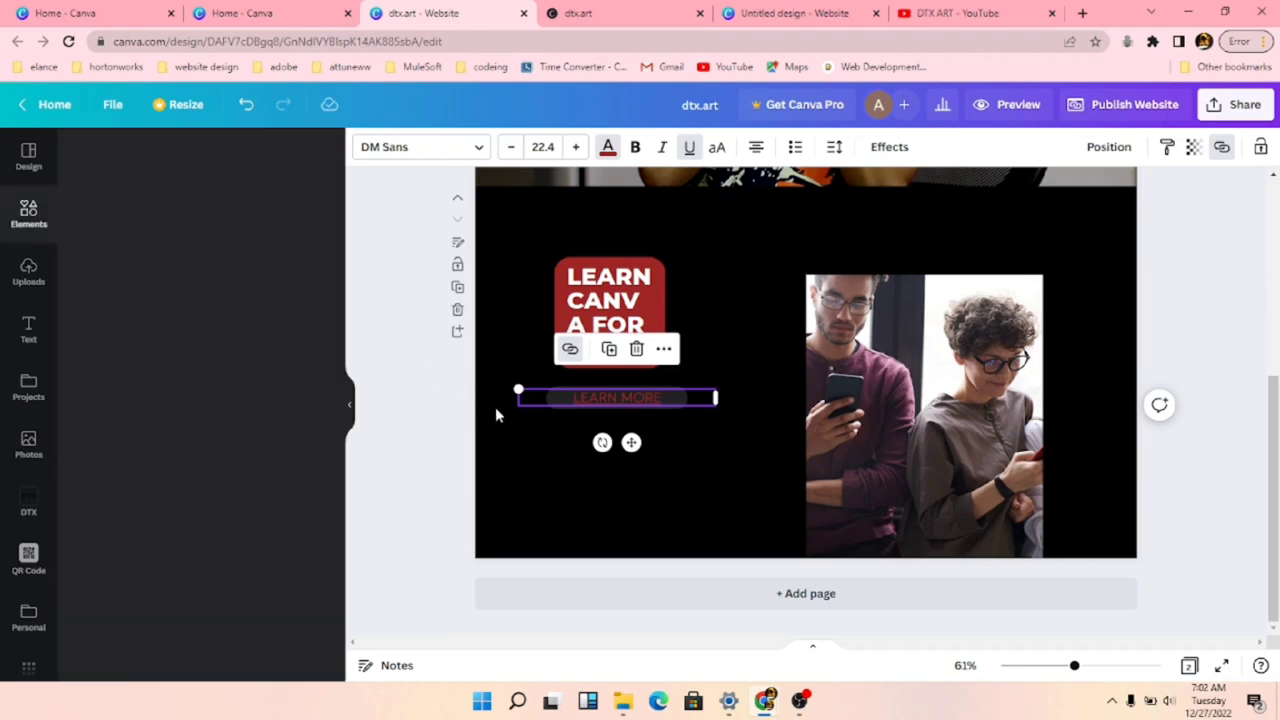
key(Escape)
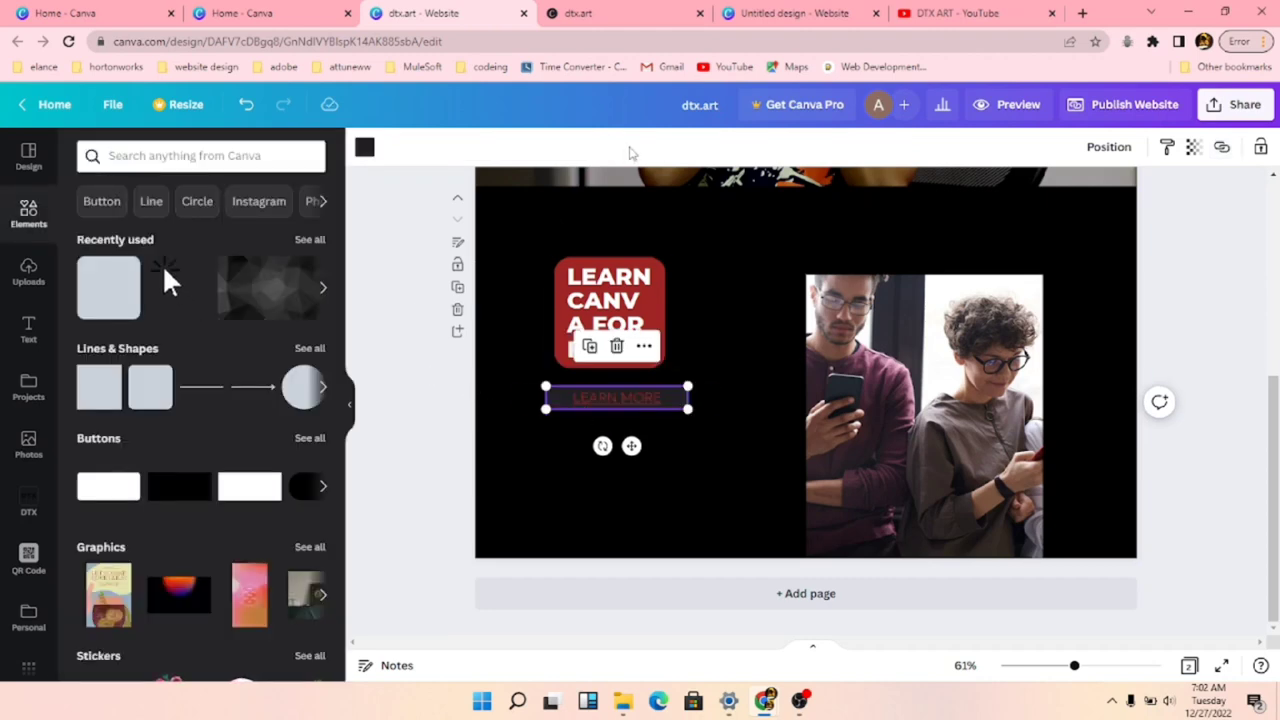
click(364, 147)
click(222, 231)
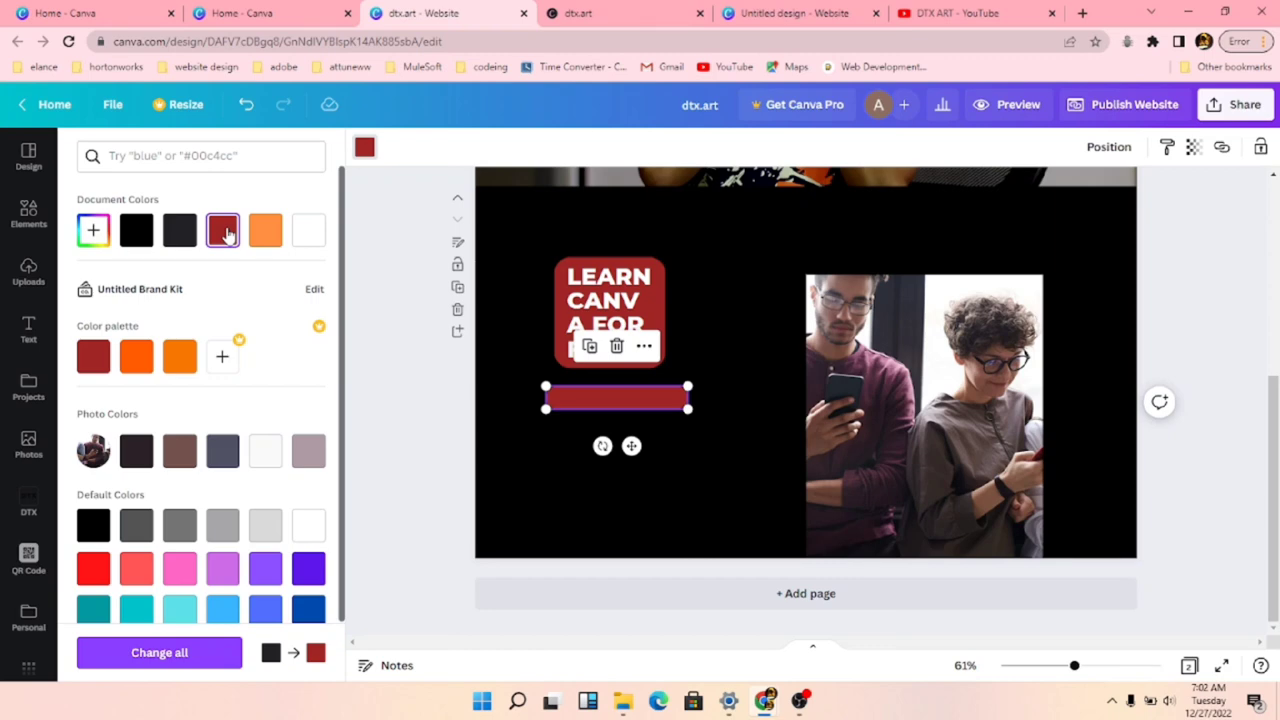
- Set the LEARN MORE text on the second page's red button to white
click(617, 410)
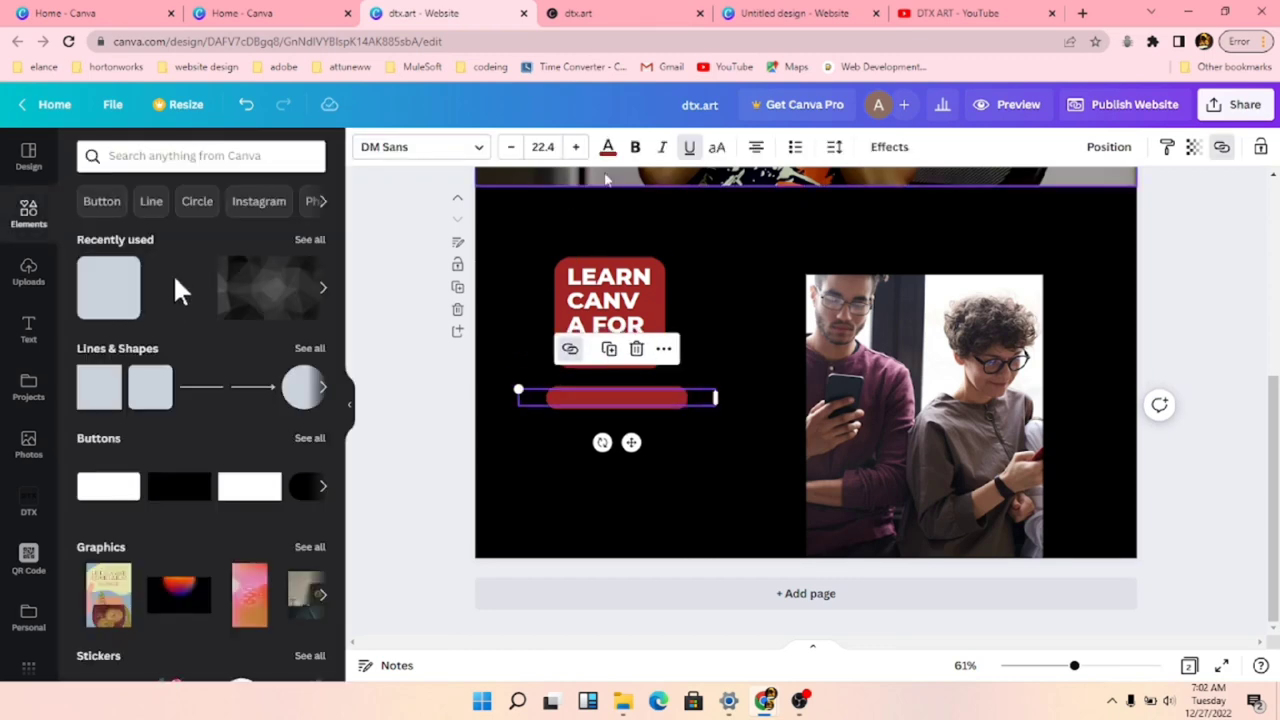
click(308, 230)
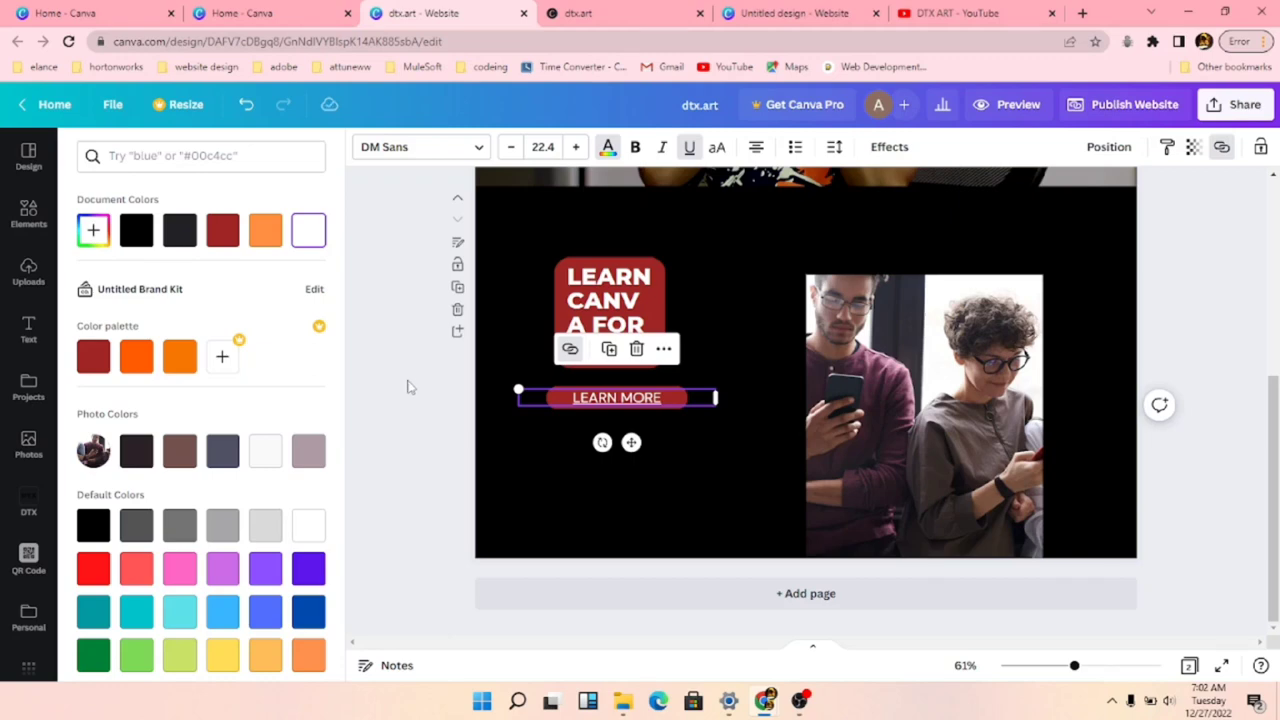
click(406, 384)
- Insert the uploaded photo of the boy pointing sideways and move it to the second page's lower-right corner
click(985, 445)
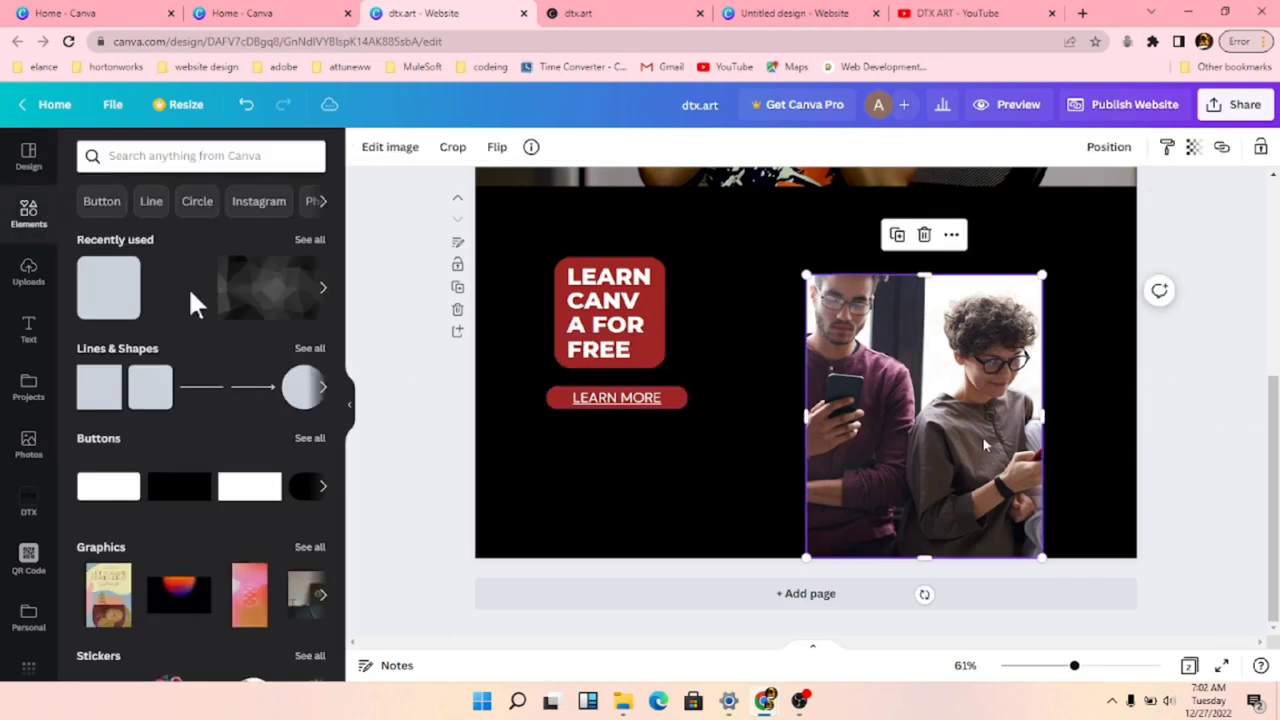
double_click(966, 440)
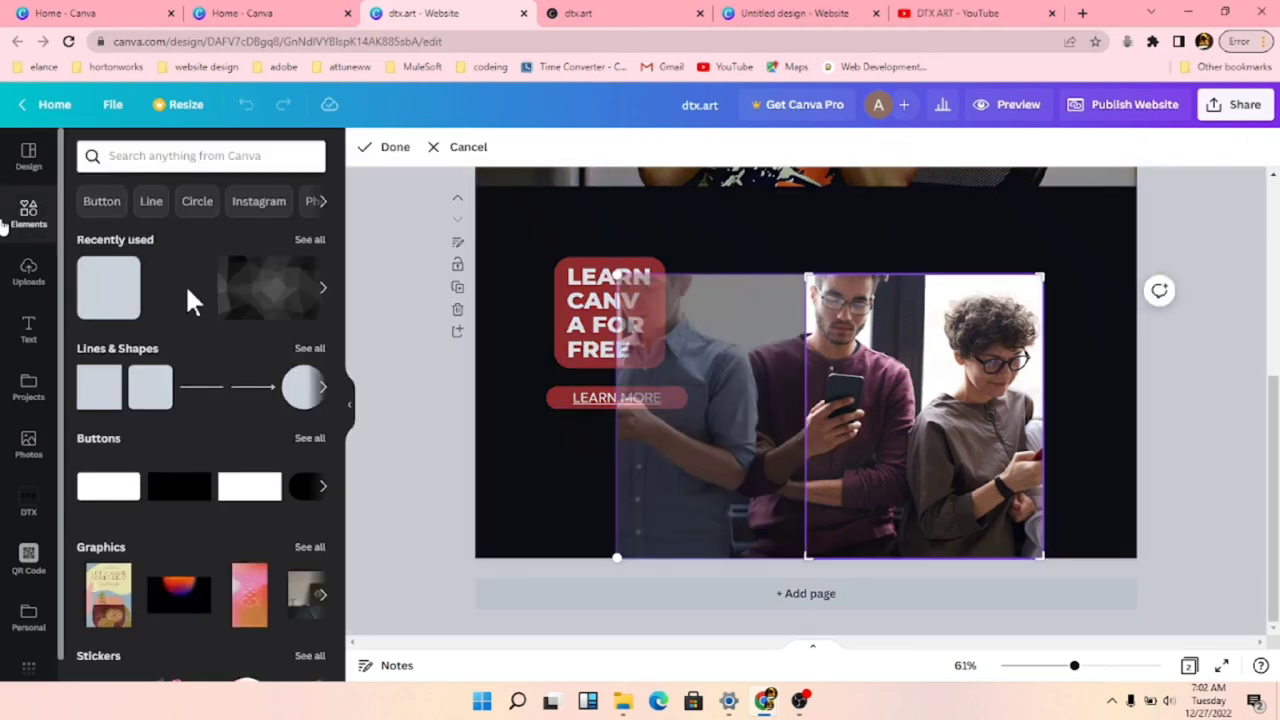
click(28, 270)
click(410, 505)
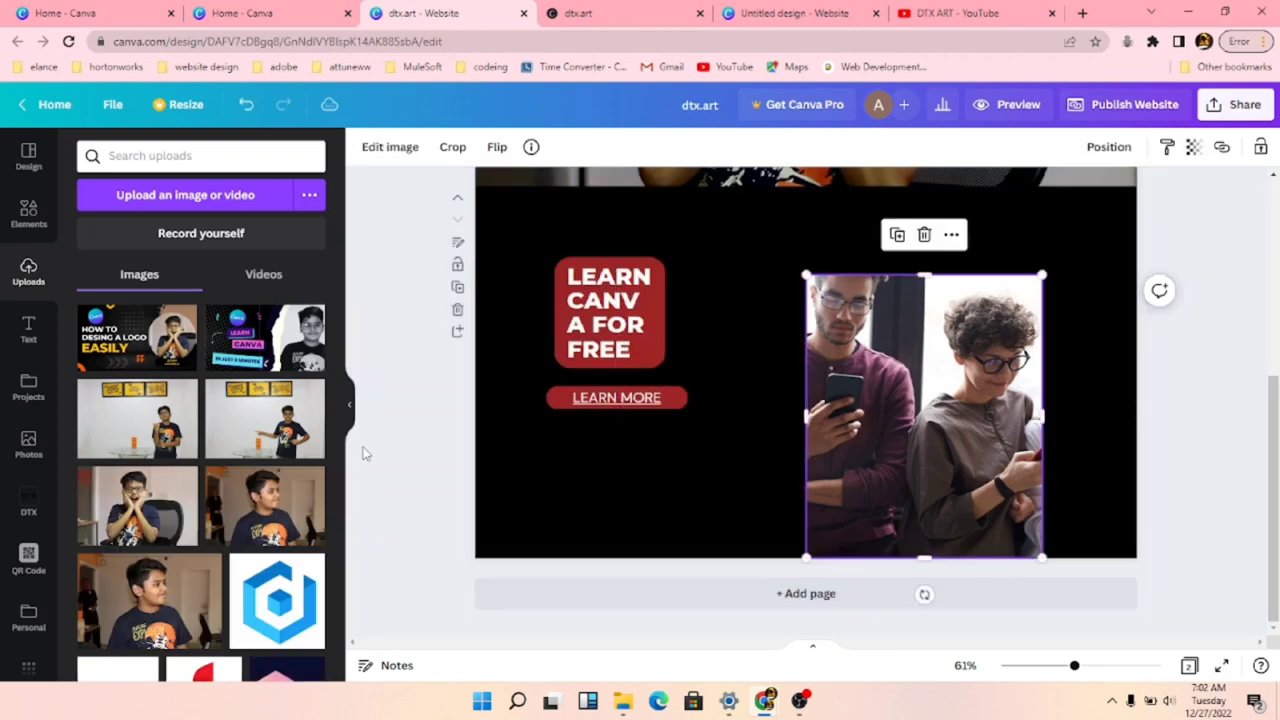
click(288, 437)
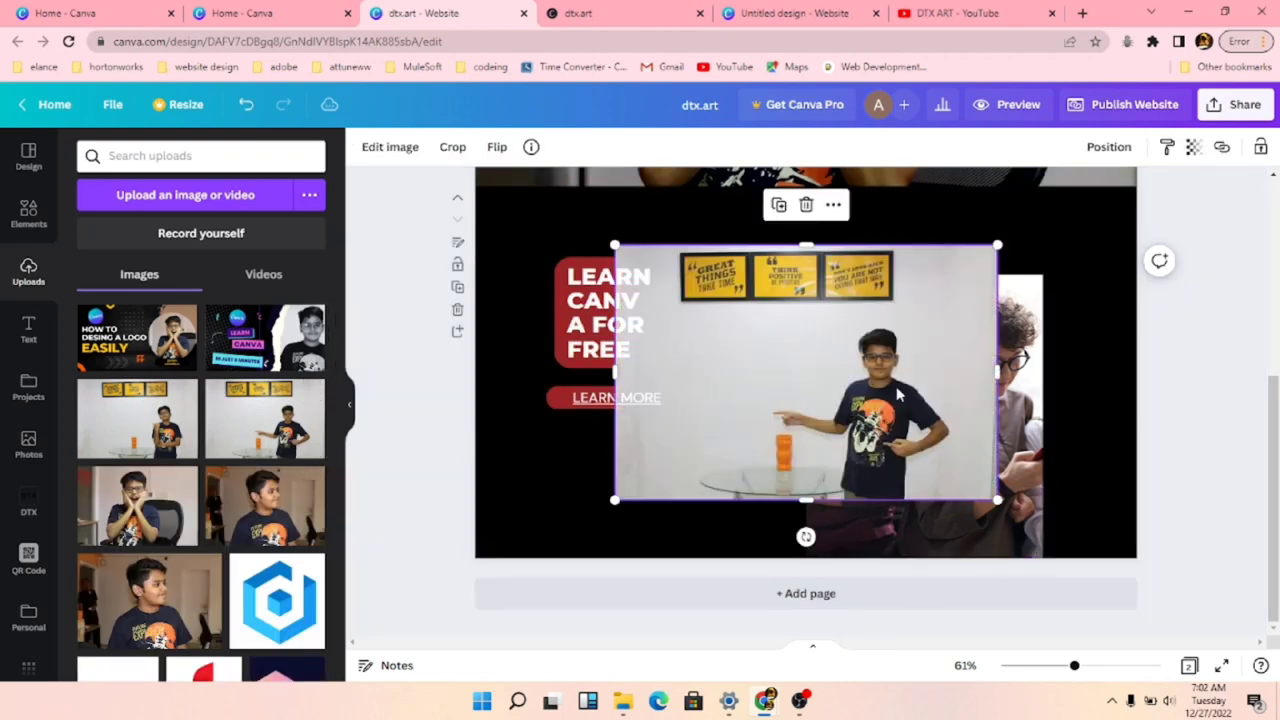
drag(919, 396, 1038, 532)
- Delete the template's stock photo of two people with phones from the second page
click(908, 320)
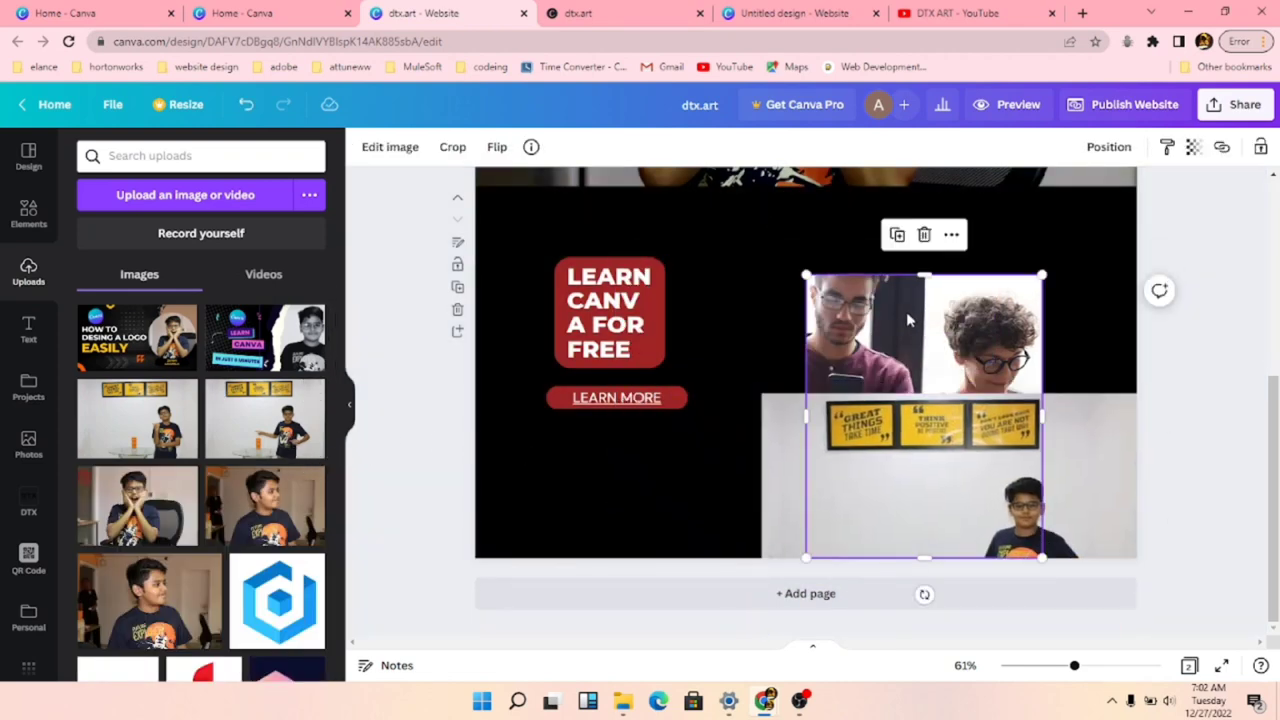
drag(908, 318, 1127, 335)
key(ctrl+z)
key(Delete)
- Crop the photo of the pointing boy to a portrait shape and place it along the second page's bottom edge, right of the button
click(776, 535)
drag(776, 535, 933, 414)
drag(1113, 411, 1019, 404)
drag(903, 430, 857, 431)
mouse_move(986, 424)
mouse_down()
mouse_move(980, 407)
mouse_move(973, 415)
mouse_up()
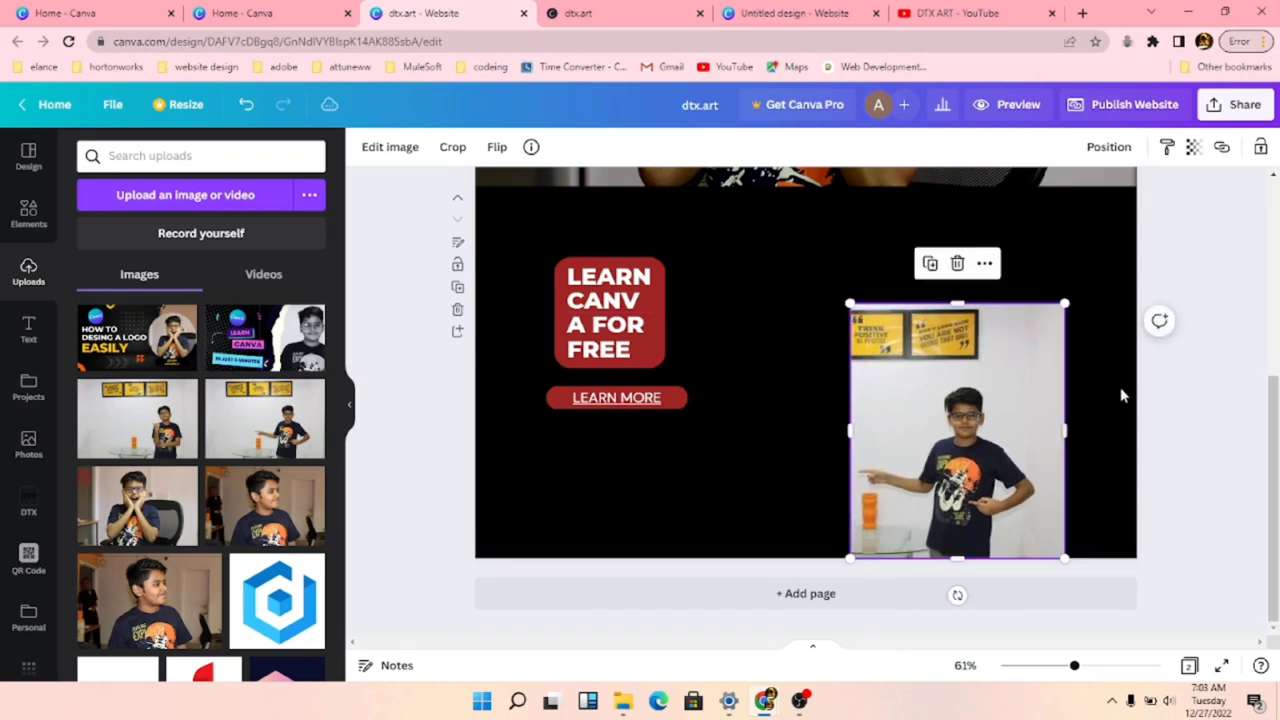
- Delete the cropped photo of the pointing boy from the second page
click(1150, 398)
click(1000, 423)
key(Delete)
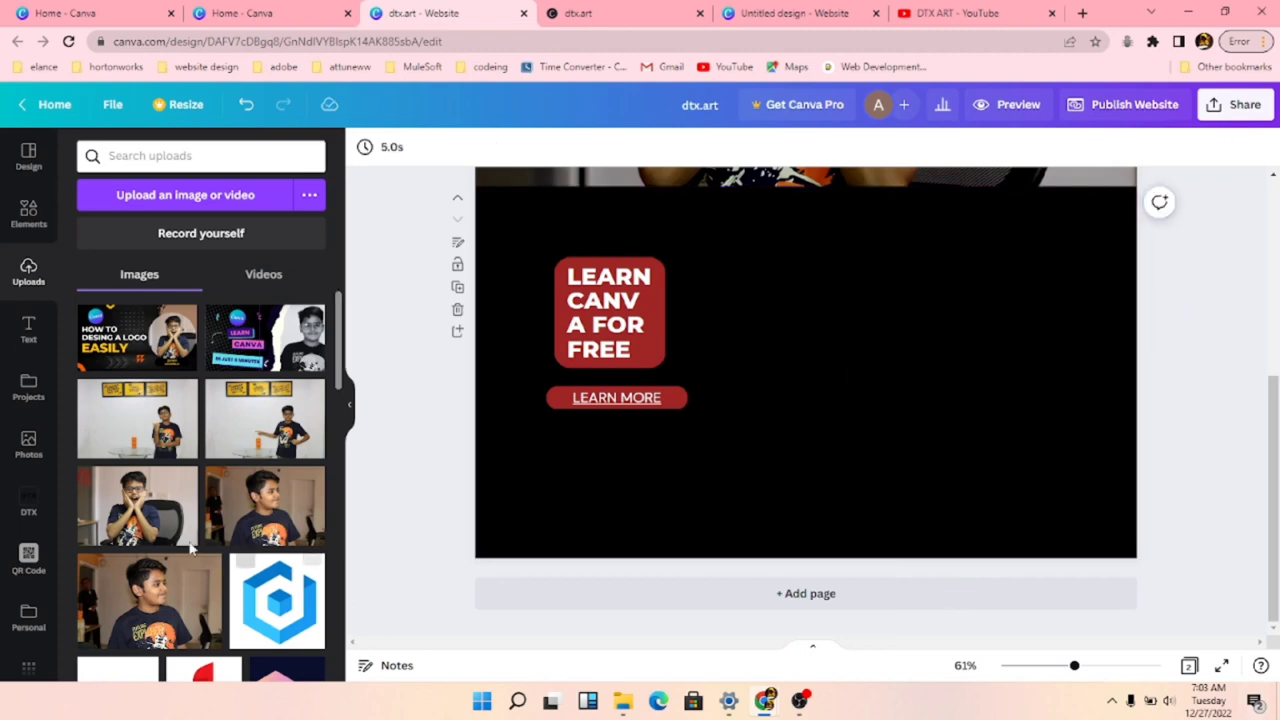
- Insert the uploaded photo of the surprised boy with hands on his cheeks and place it in the second page's lower-right corner
click(133, 497)
drag(868, 462, 1058, 462)
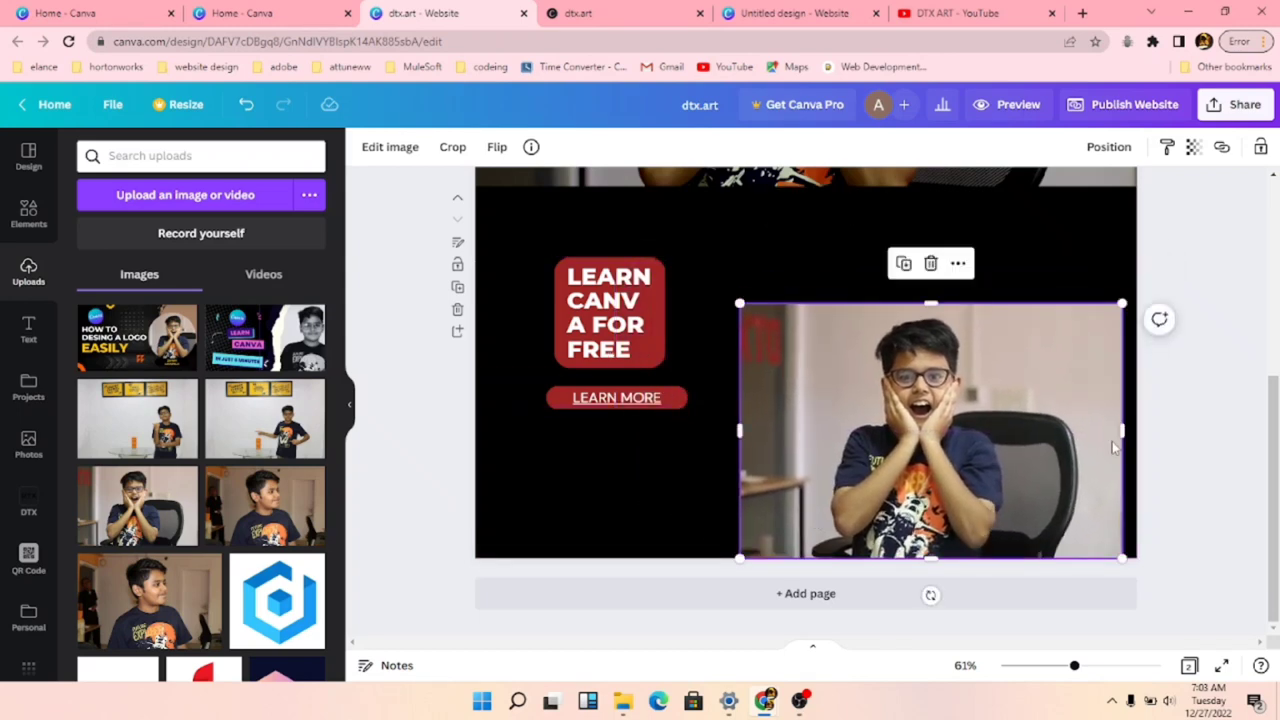
click(1248, 434)
drag(976, 426, 980, 430)
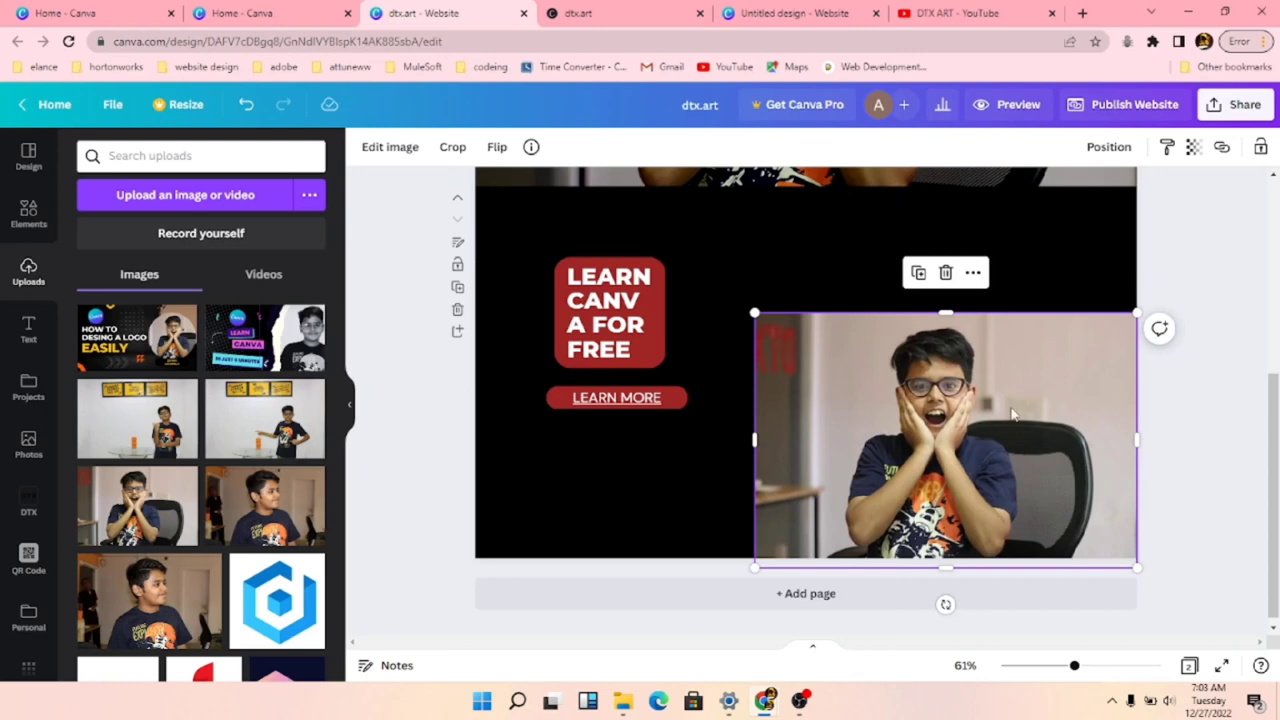
- Open the website publishing options and review the published dtx.my.canva.site page, testing its LEARN MORE button
scroll(600, 370, up, 5)
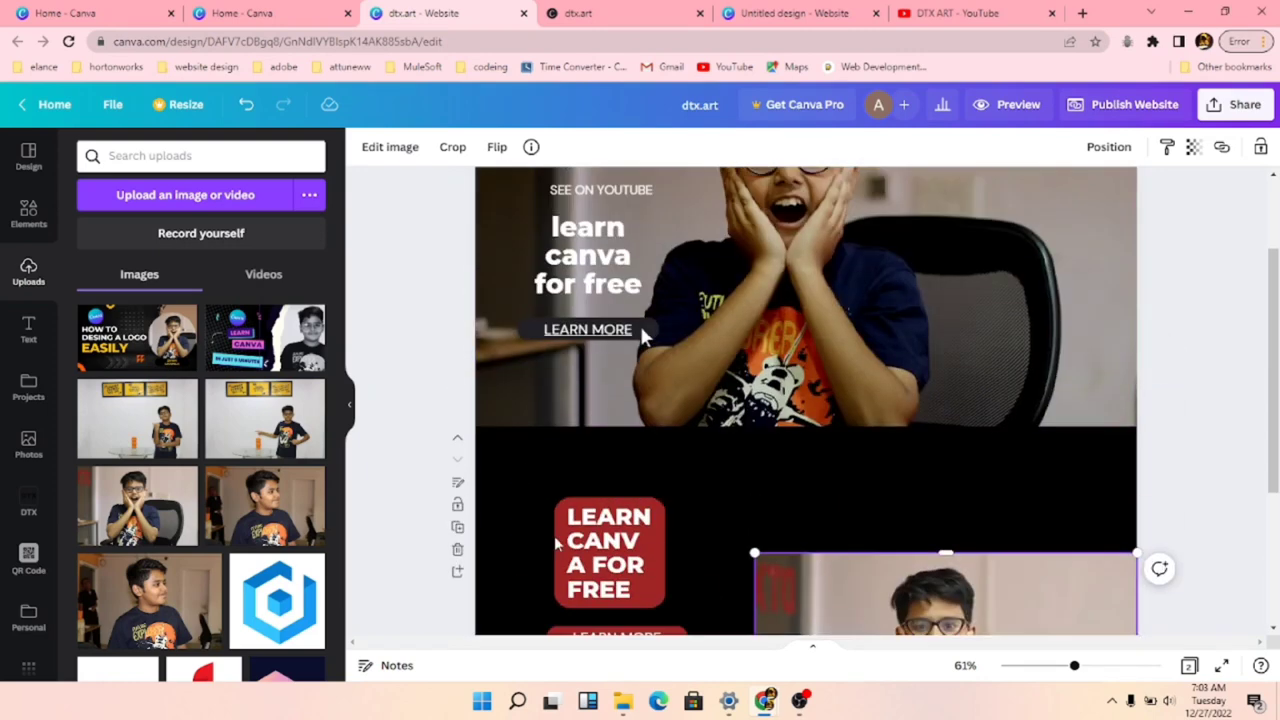
click(1162, 105)
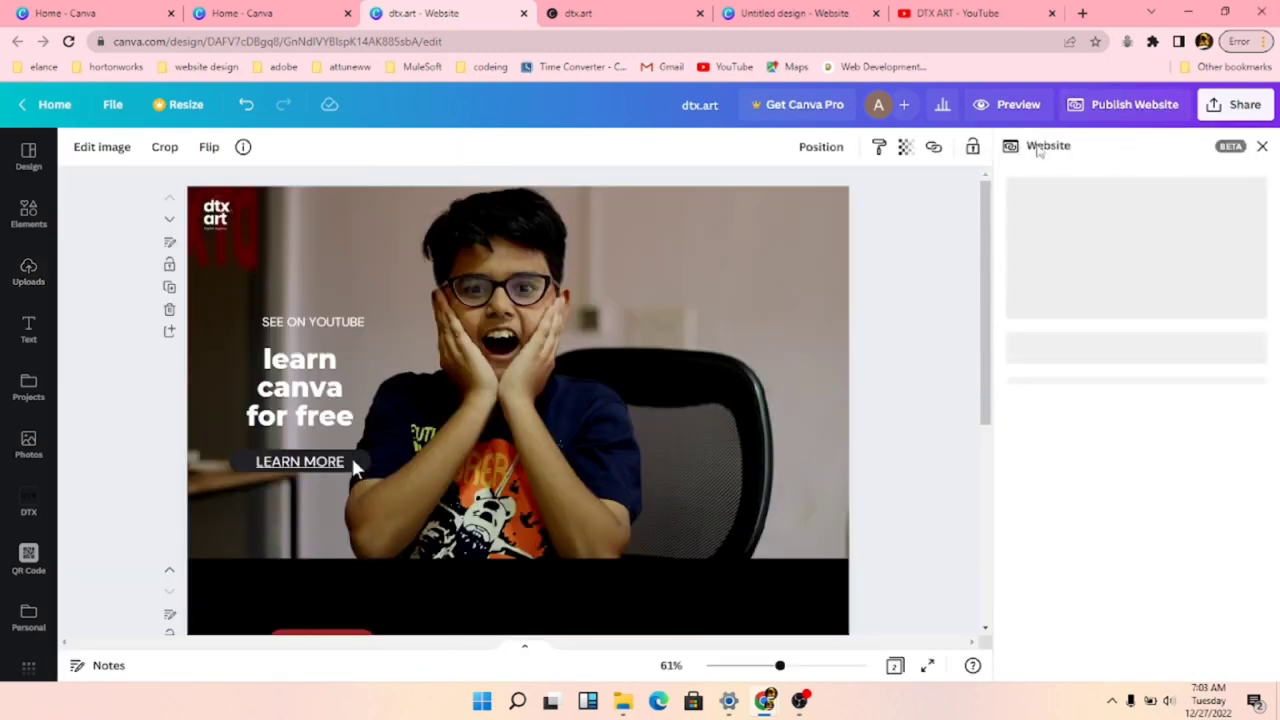
click(572, 13)
click(364, 536)
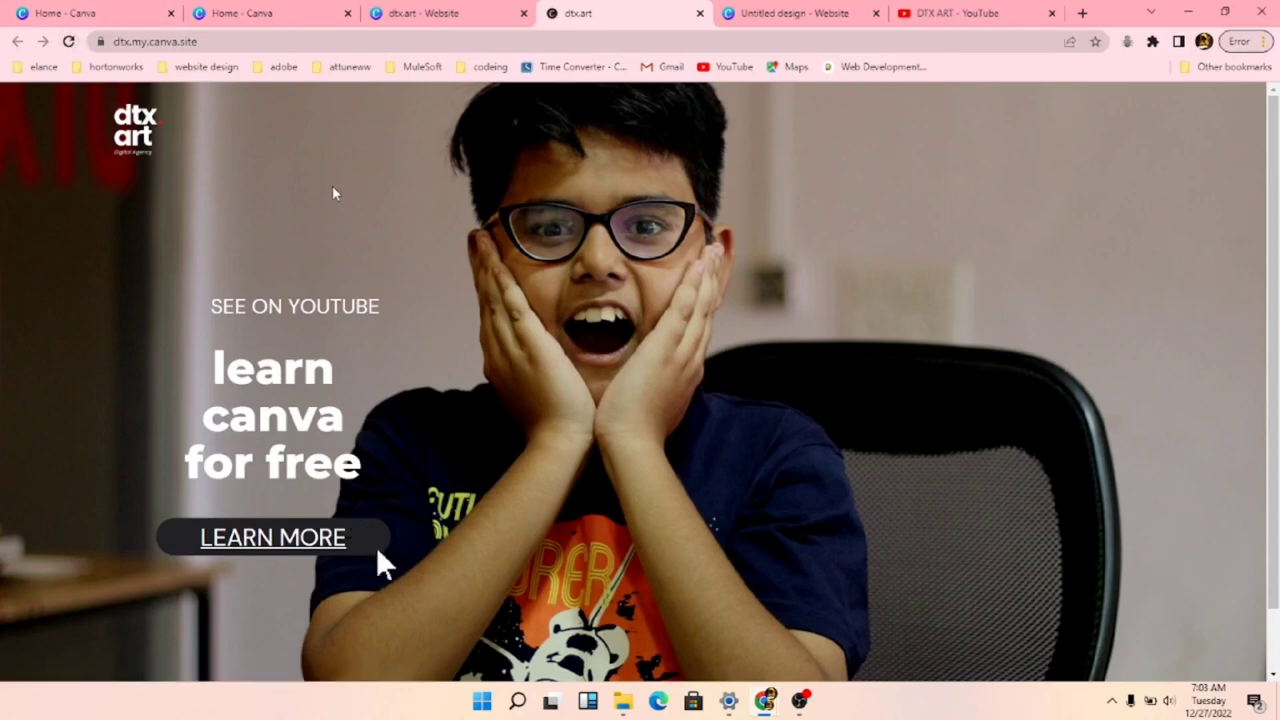
scroll(376, 550, down, 1)
scroll(375, 520, down, 1)
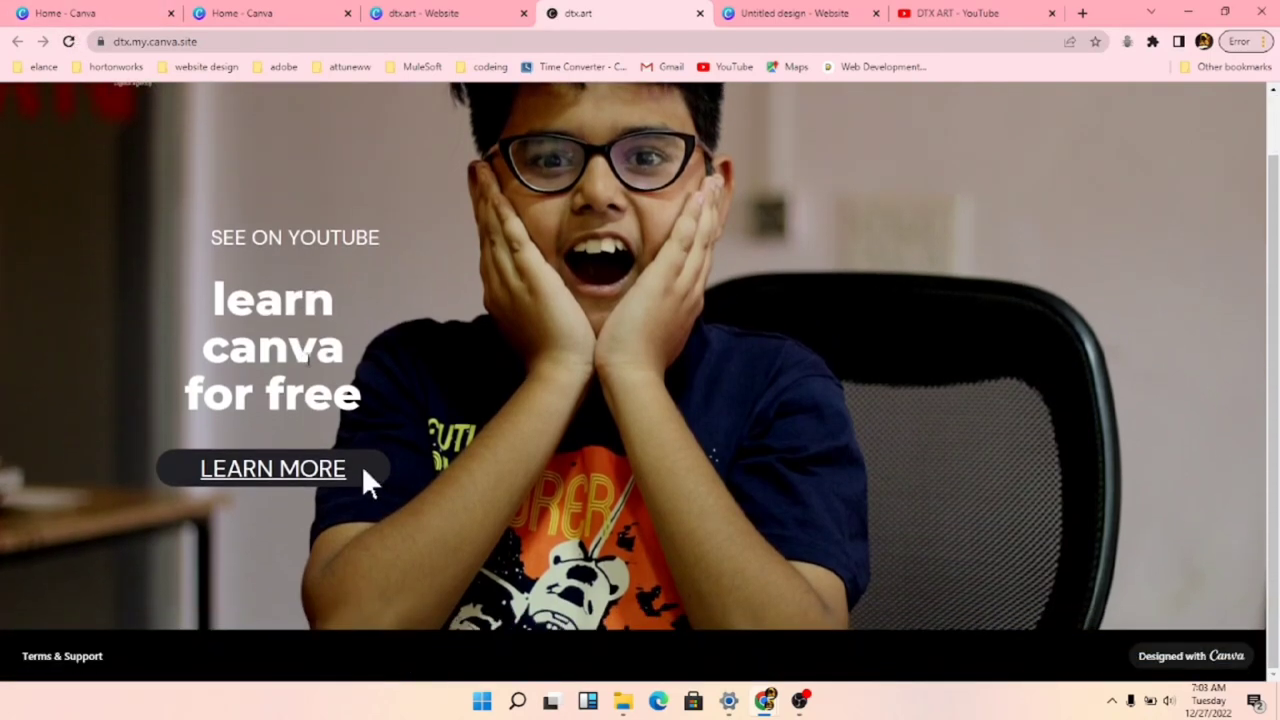
right_click(274, 468)
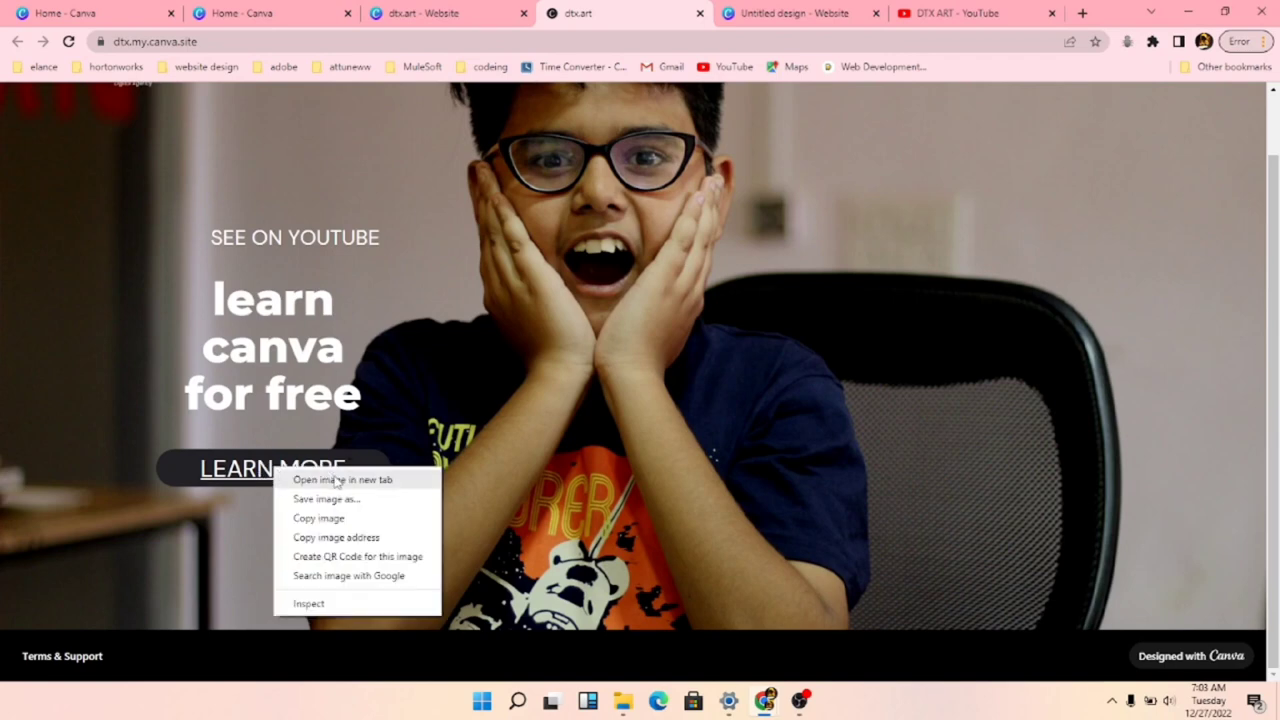
click(334, 480)
click(675, 12)
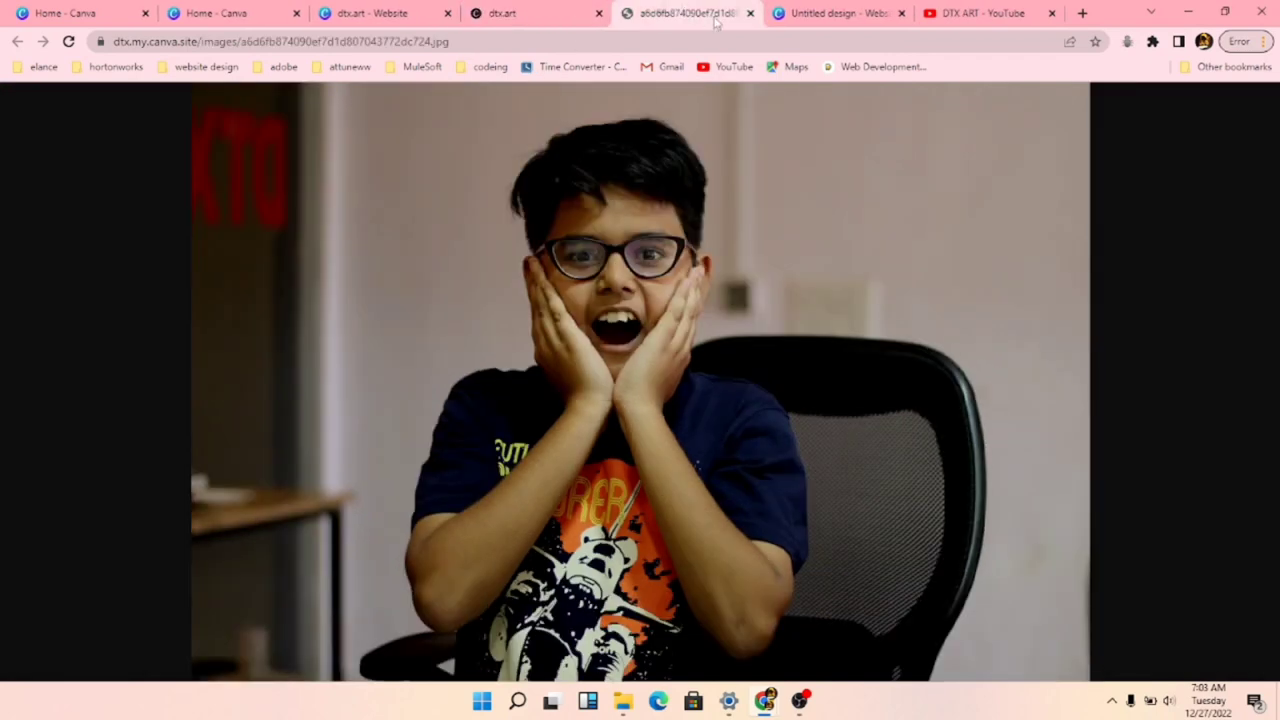
click(750, 13)
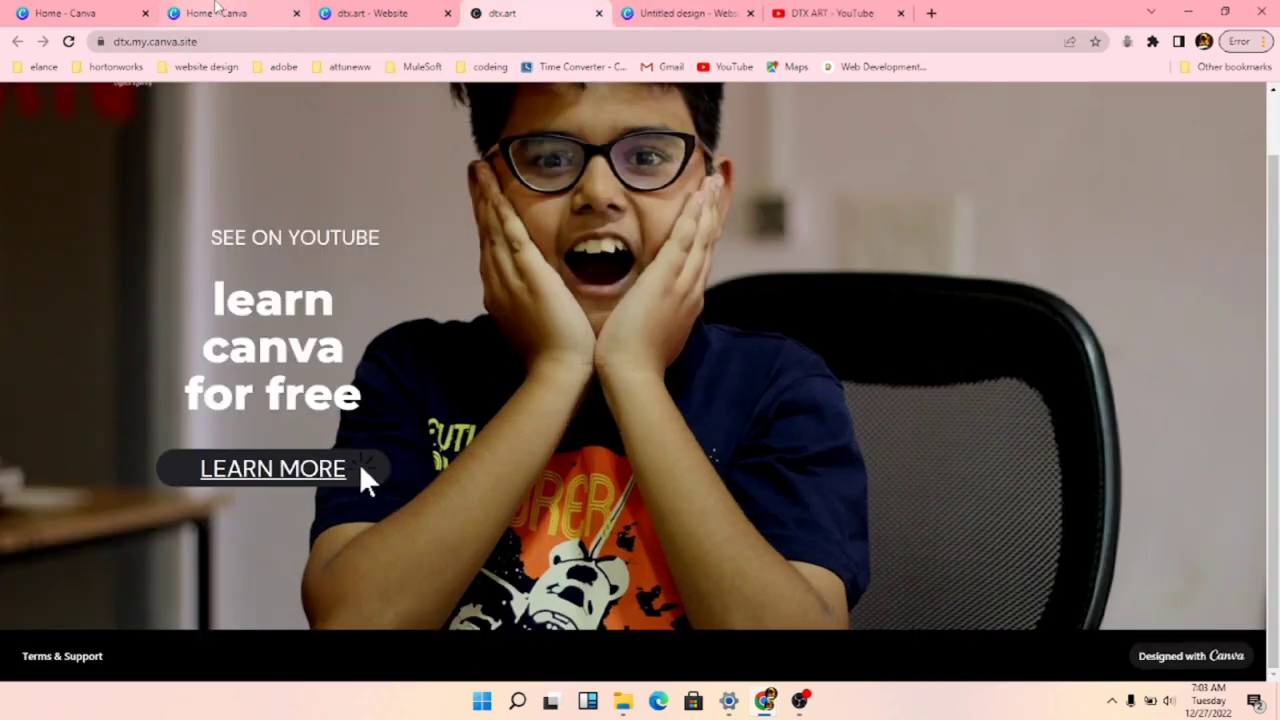
click(213, 12)
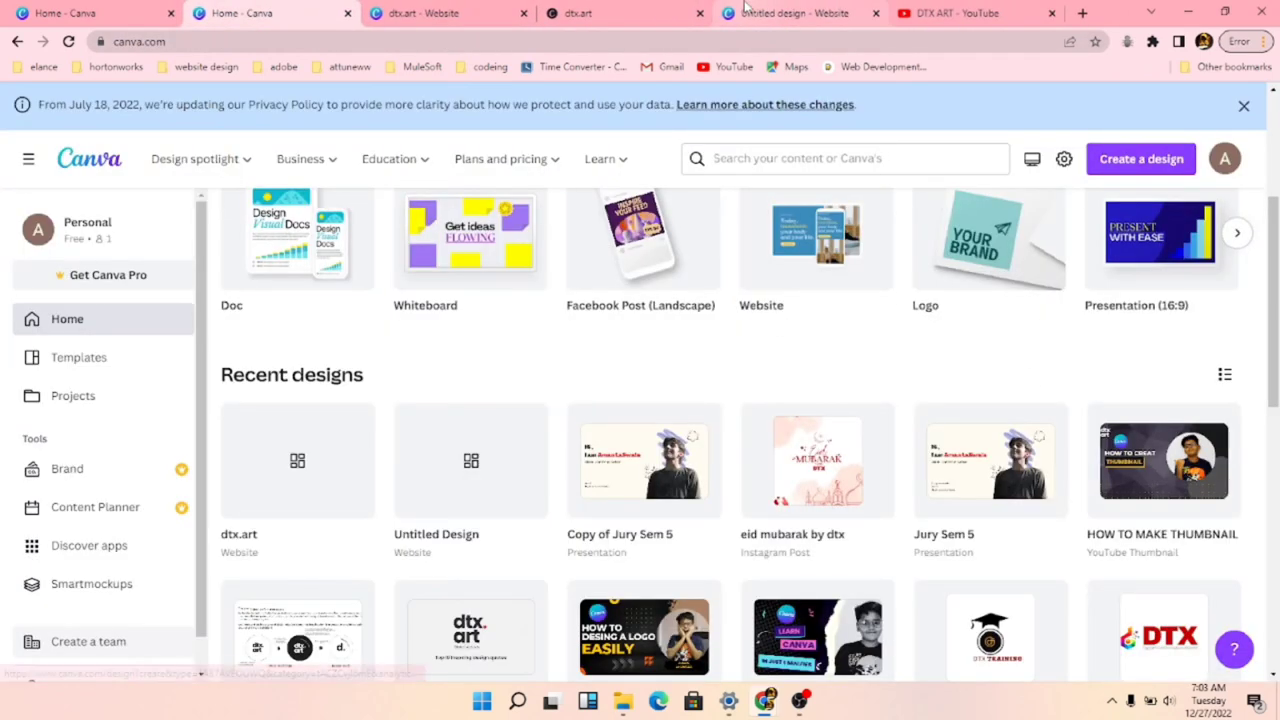